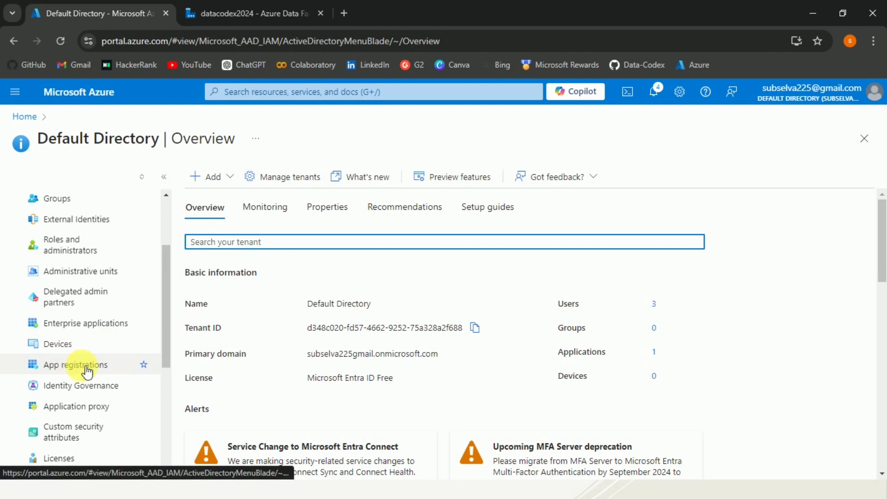
Step: Register a new single-tenant application named demoapp from App registrations
{"action": "left_click", "coordinate": [86, 368]}
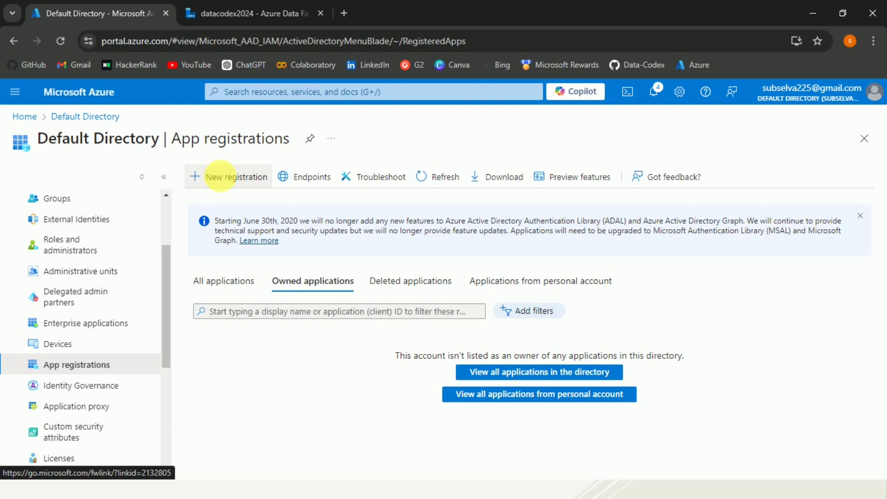
{"action": "left_click", "coordinate": [221, 178]}
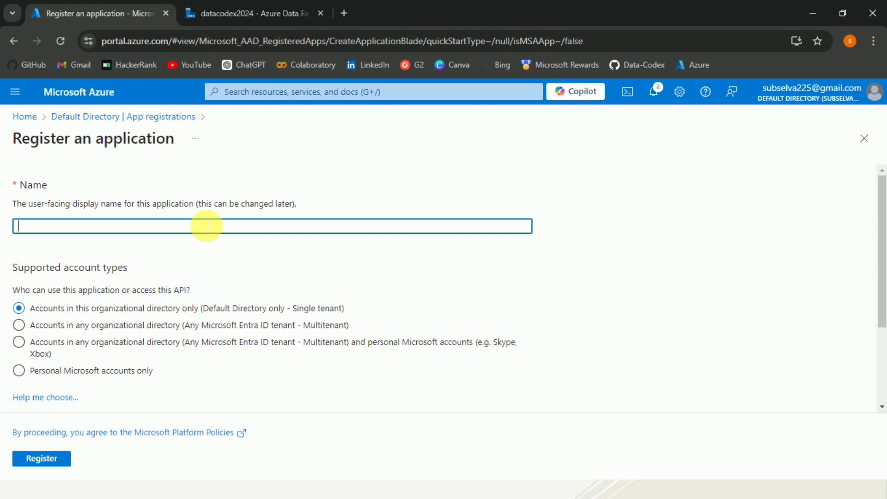
{"action": "type", "text": "demoapp"}
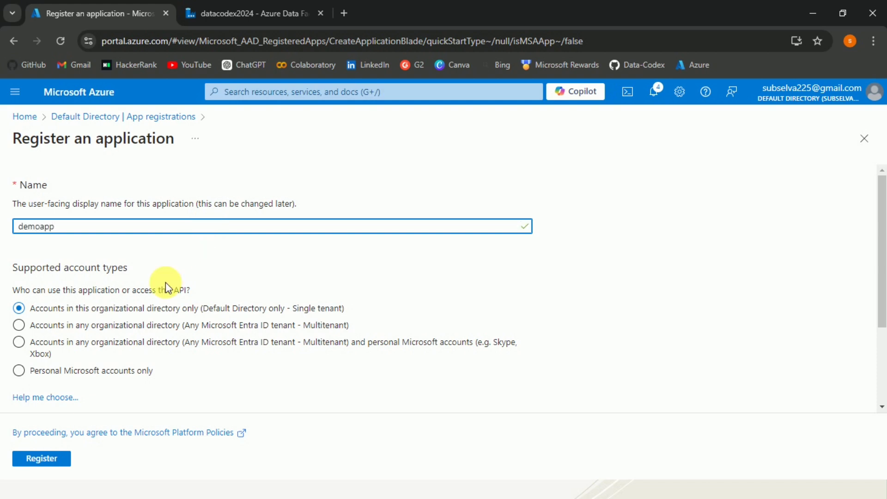
{"action": "left_click", "coordinate": [46, 457]}
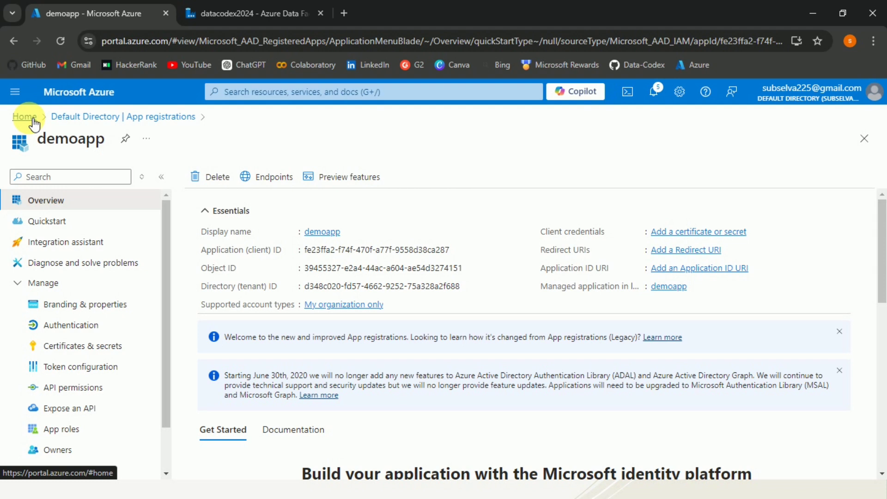
Step: Review the Connect to Server authentication options, keep SQL Server Authentication, and close without connecting
{"action": "left_click", "coordinate": [34, 124]}
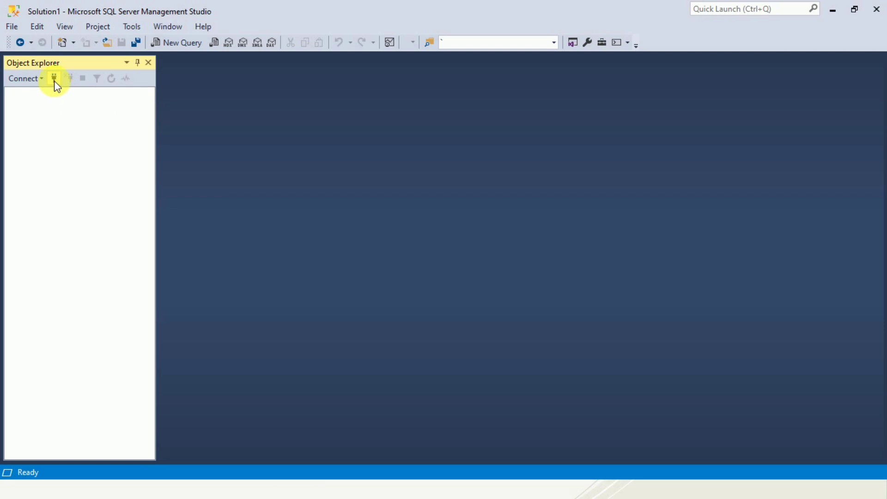
{"action": "left_click", "coordinate": [55, 82]}
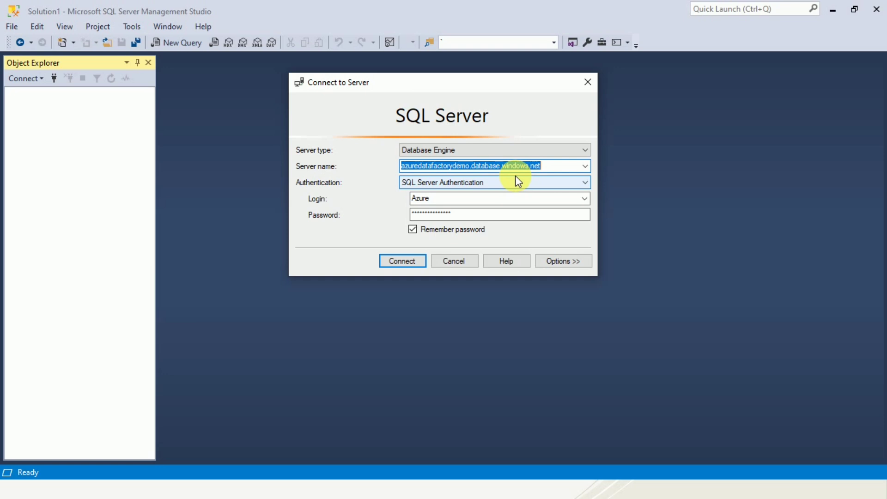
{"action": "left_click", "coordinate": [518, 180]}
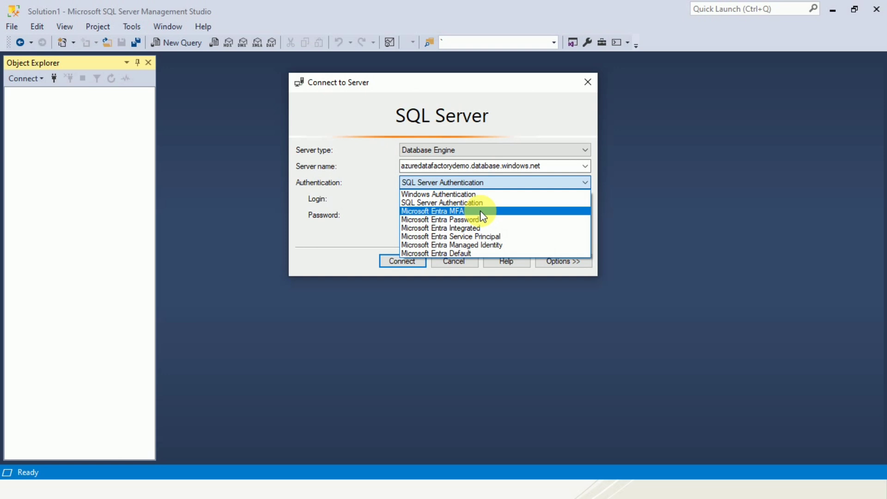
{"action": "left_click", "coordinate": [528, 115]}
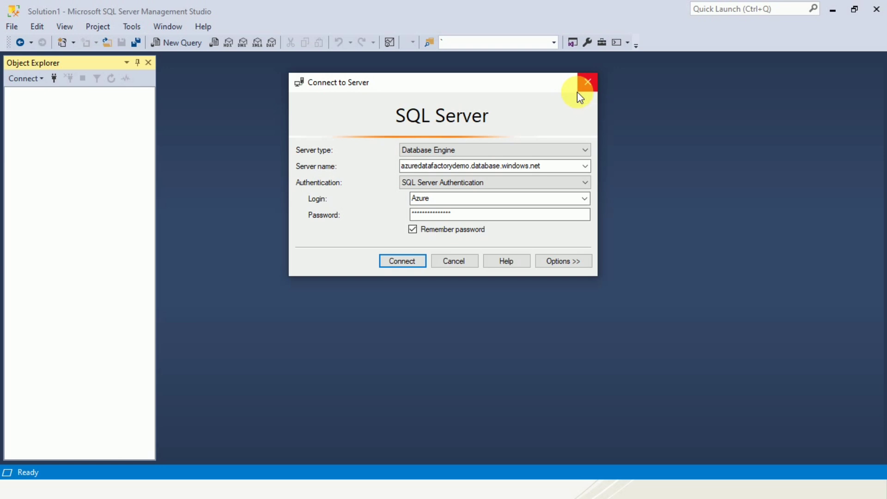
{"action": "left_click", "coordinate": [588, 83]}
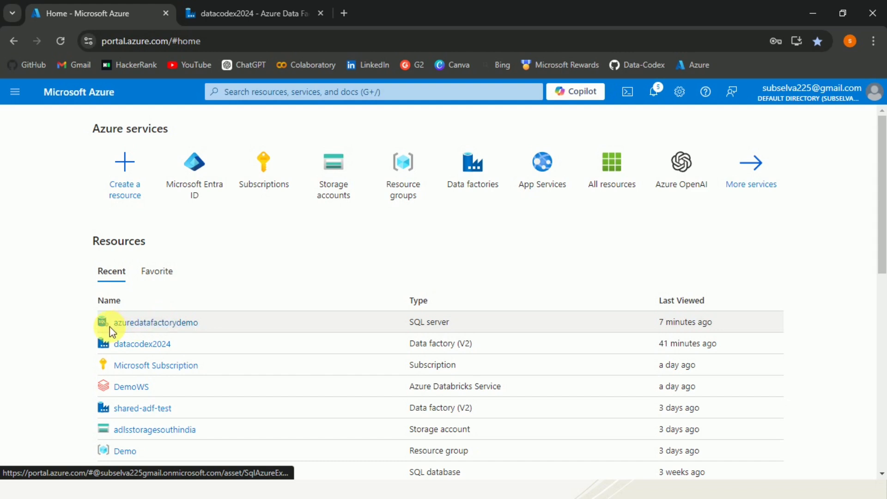
{"action": "left_click", "coordinate": [149, 328]}
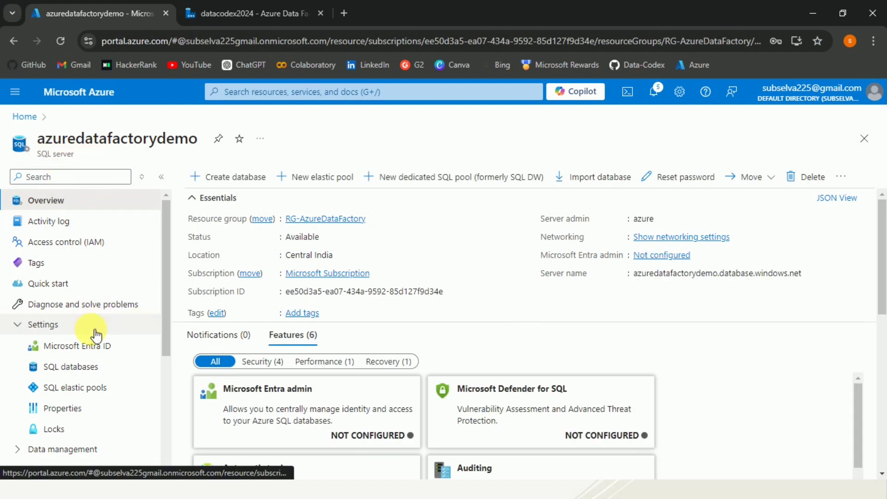
{"action": "left_click", "coordinate": [78, 346]}
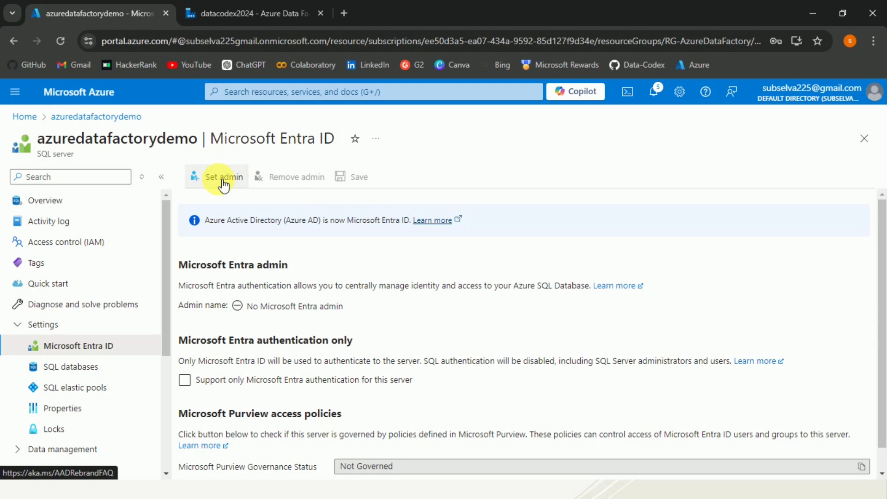
{"action": "left_click", "coordinate": [223, 182]}
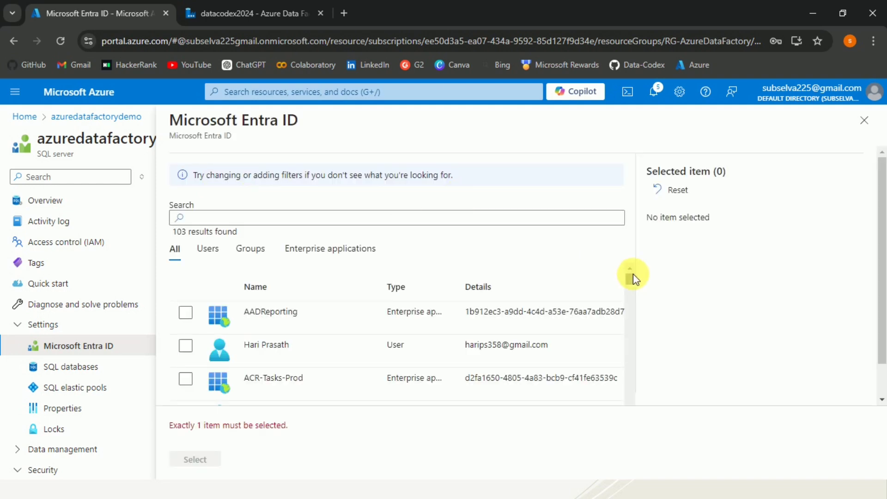
{"action": "left_click_drag", "start_coordinate": [631, 280], "coordinate": [630, 375]}
{"action": "left_click", "coordinate": [864, 121]}
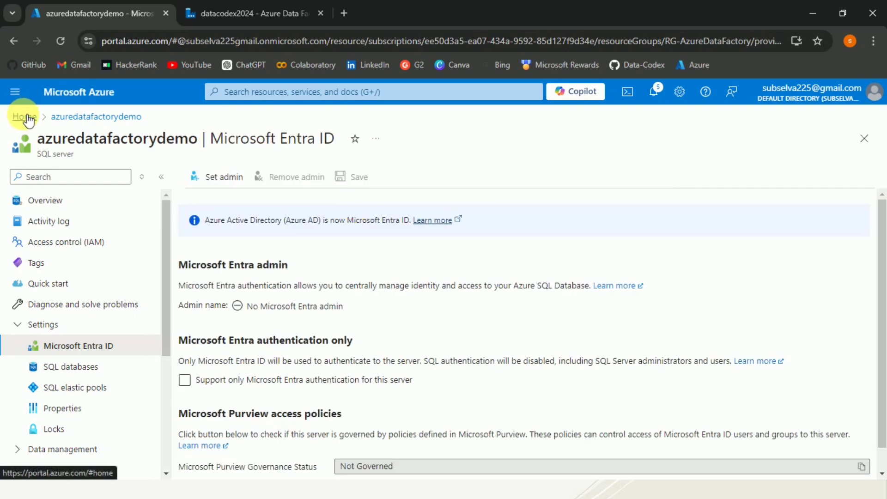
{"action": "left_click", "coordinate": [24, 116]}
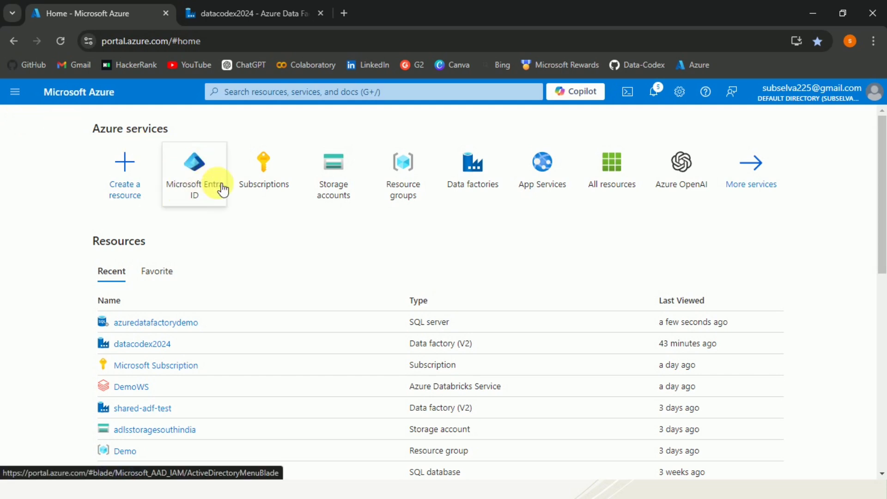
Step: Start a new Entra ID user with principal name sqladmin and display name SQL Admin
{"action": "left_click", "coordinate": [200, 156]}
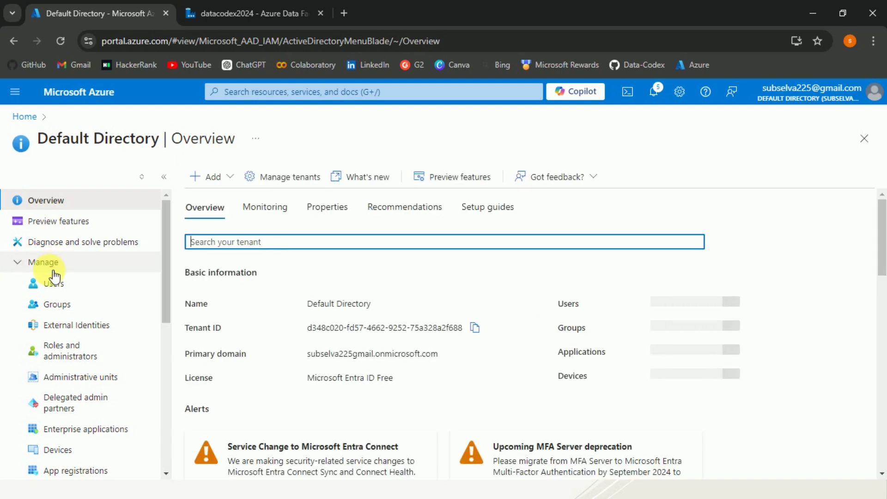
{"action": "left_click", "coordinate": [60, 290]}
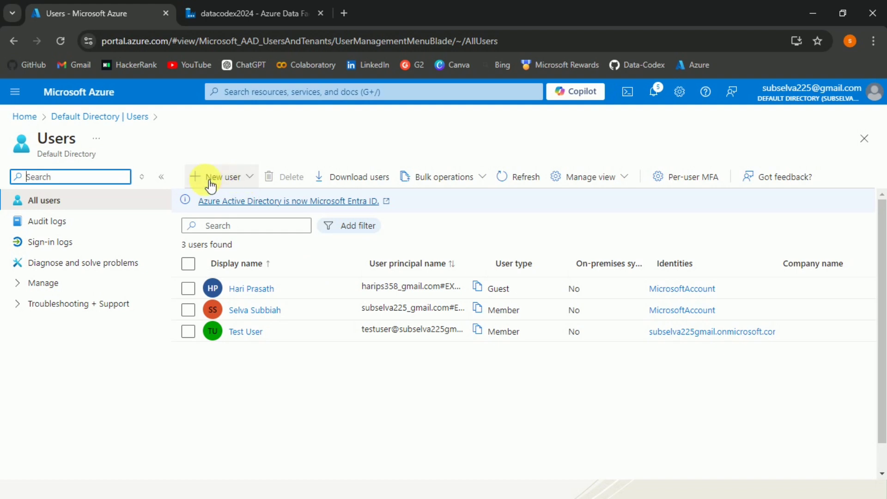
{"action": "left_click", "coordinate": [248, 179]}
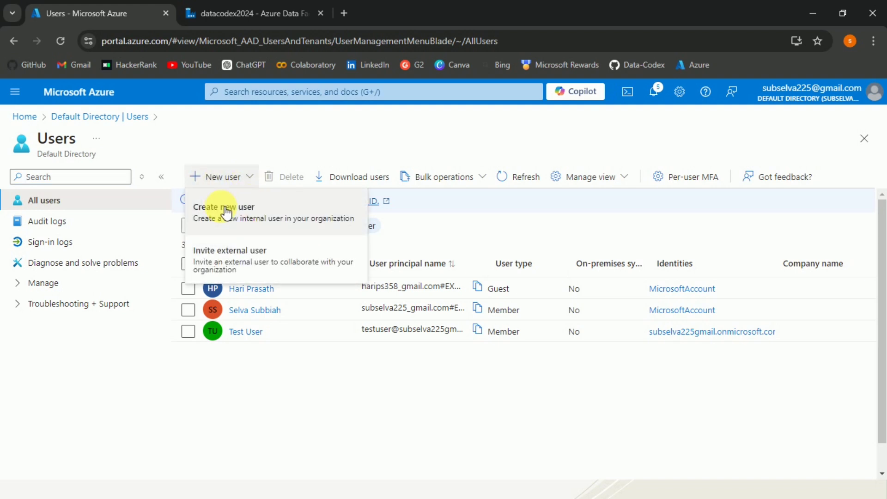
{"action": "left_click", "coordinate": [254, 213]}
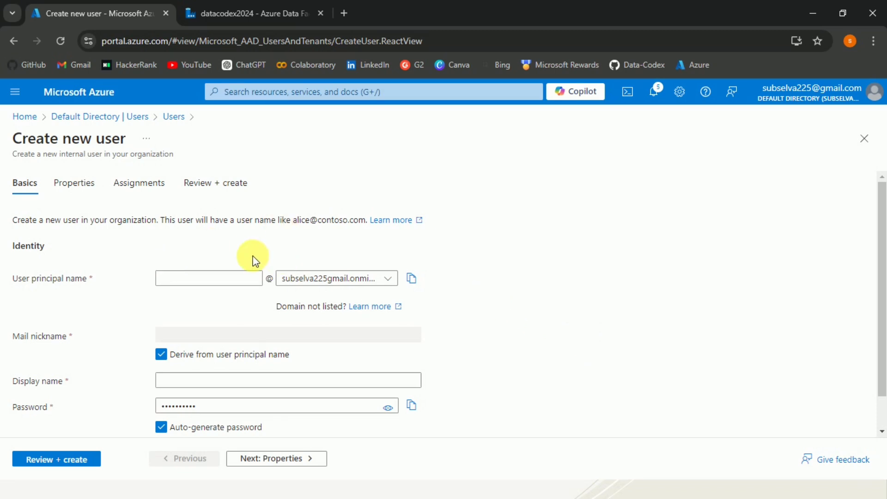
{"action": "left_click", "coordinate": [209, 279]}
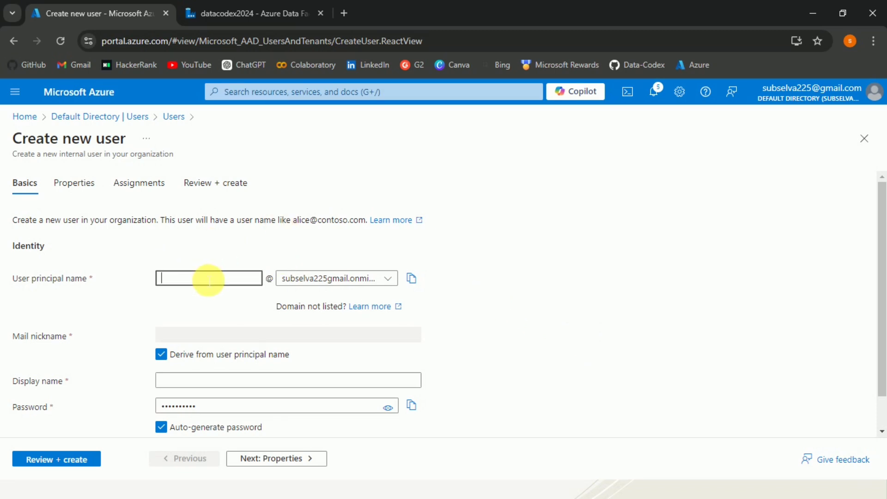
{"action": "type", "text": "sqladmin"}
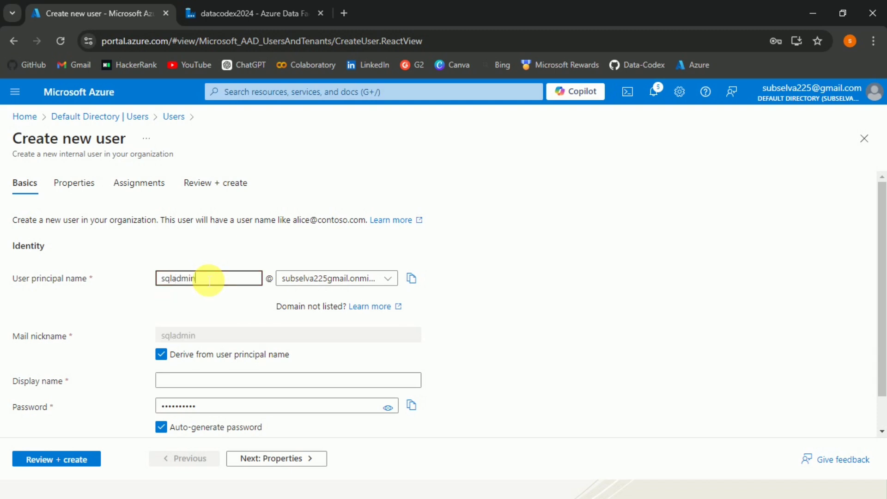
{"action": "left_click", "coordinate": [226, 387]}
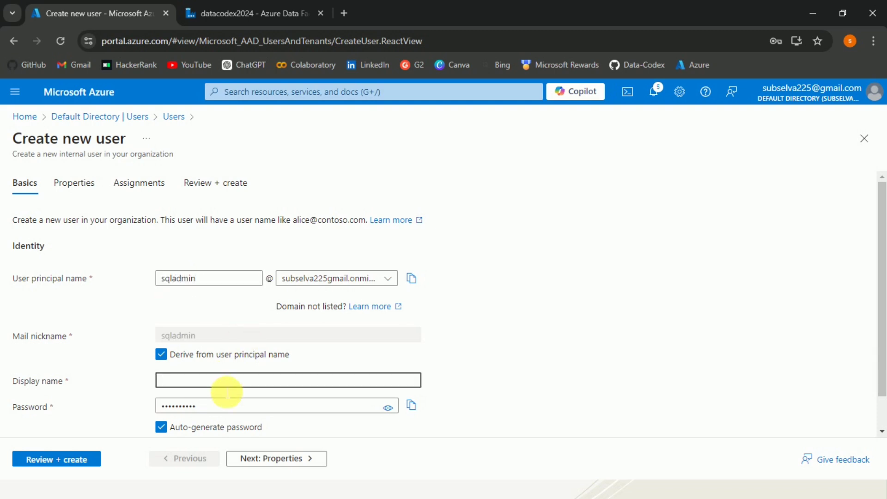
{"action": "type", "text": "SQL Admin"}
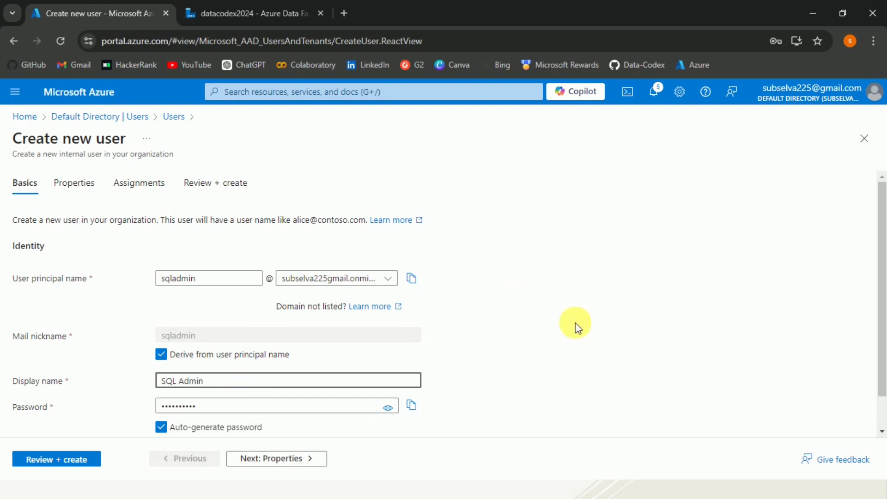
Step: Copy the full user principal name and check the saved sign-in credentials in the notes
{"action": "left_click", "coordinate": [465, 298]}
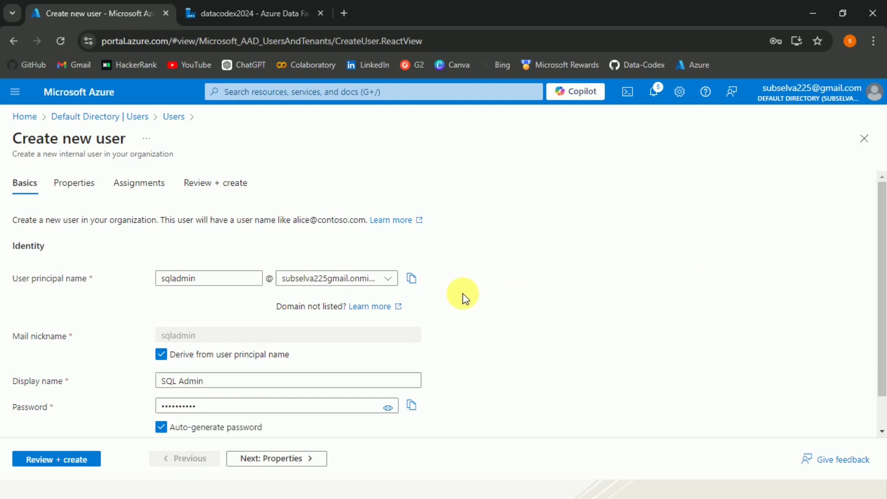
{"action": "left_click", "coordinate": [413, 280]}
{"action": "key", "text": "alt+Tab"}
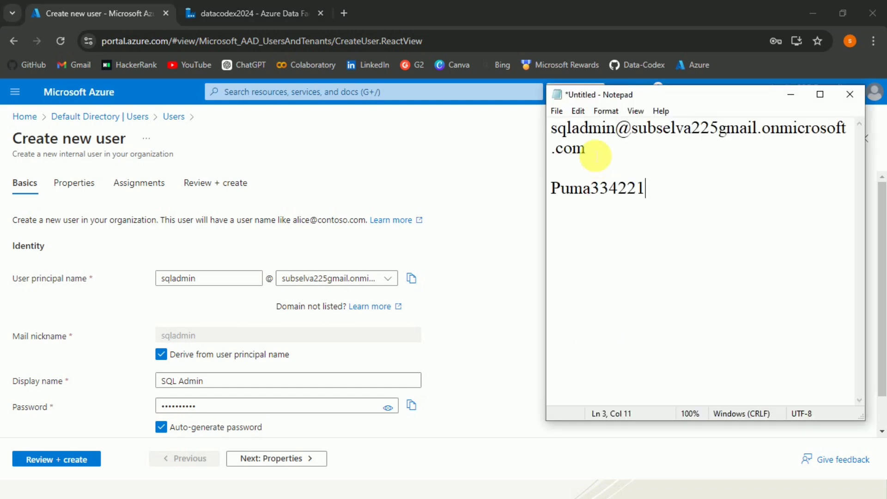
{"action": "left_click_drag", "start_coordinate": [584, 148], "coordinate": [555, 130]}
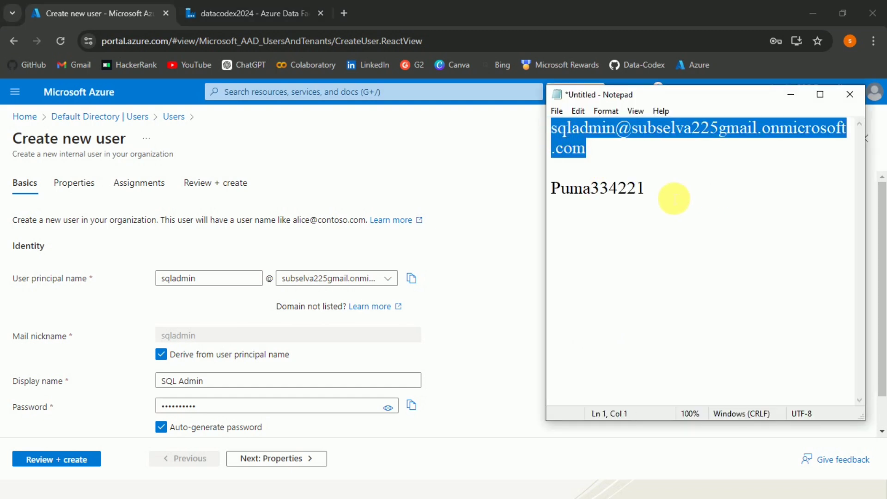
{"action": "left_click_drag", "start_coordinate": [654, 193], "coordinate": [491, 192]}
Step: Review and create the SQL Admin user, then refresh the user list
{"action": "left_click", "coordinate": [474, 299]}
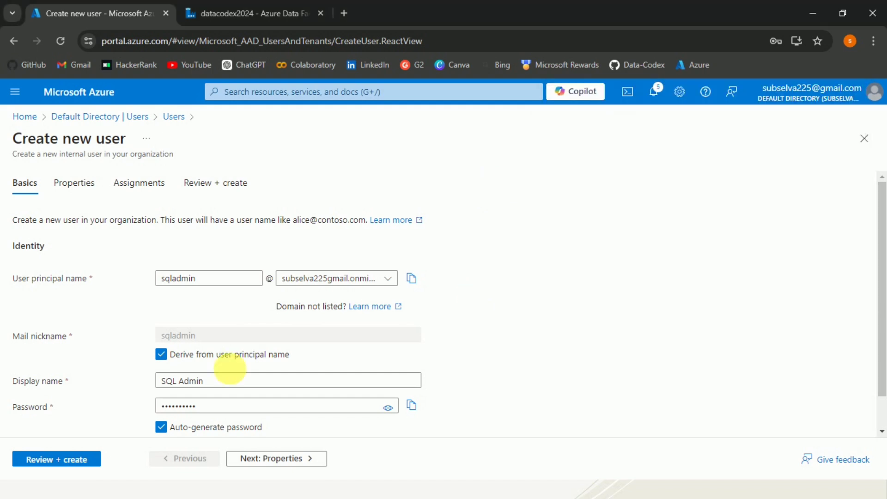
{"action": "left_click", "coordinate": [55, 459]}
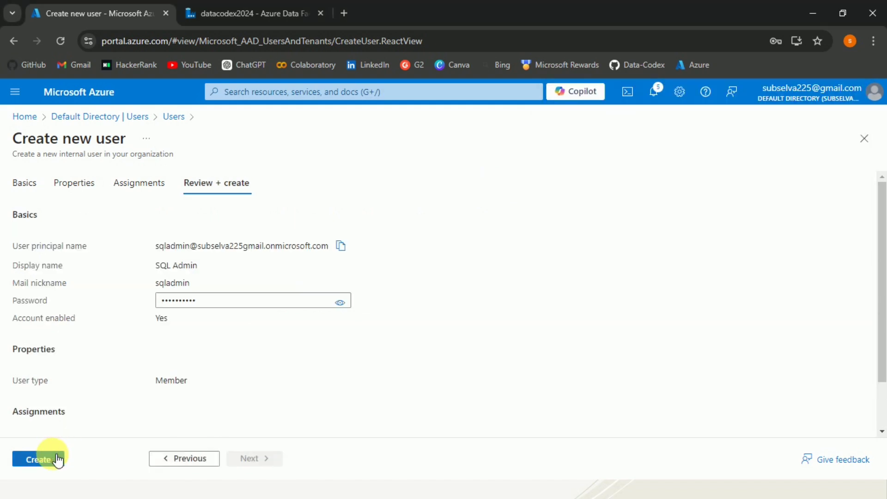
{"action": "left_click", "coordinate": [56, 459]}
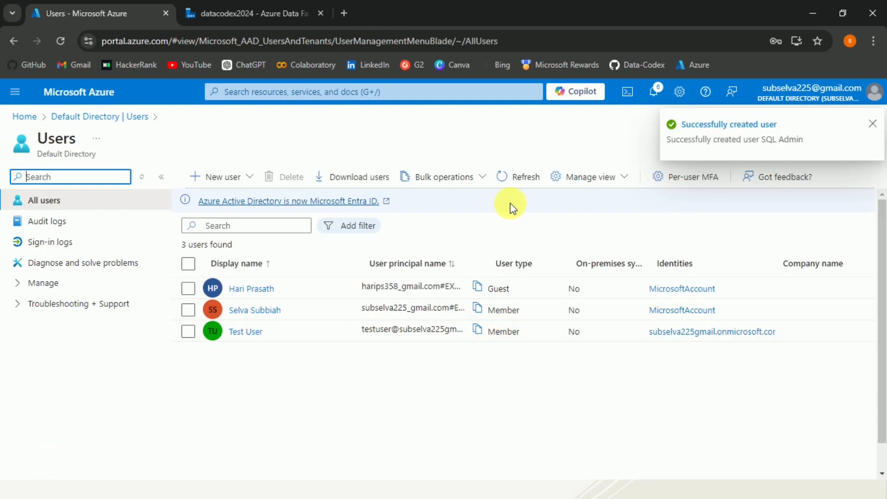
{"action": "left_click", "coordinate": [517, 180]}
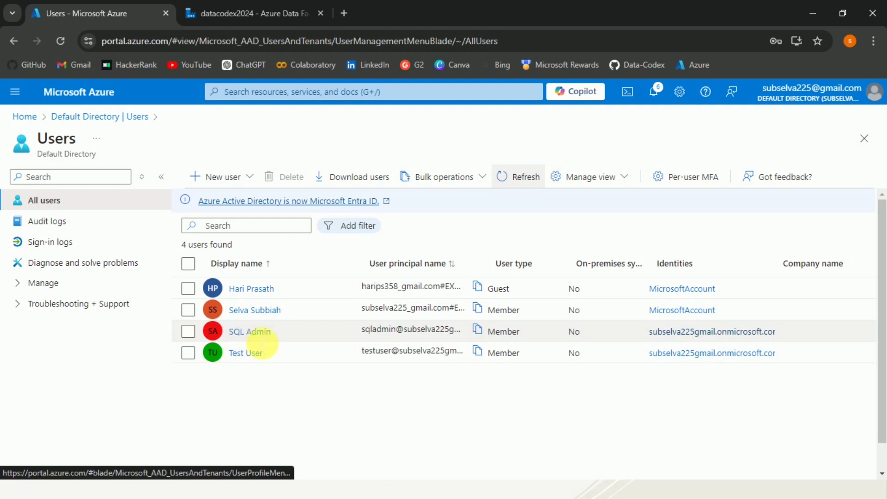
{"action": "left_click", "coordinate": [26, 116]}
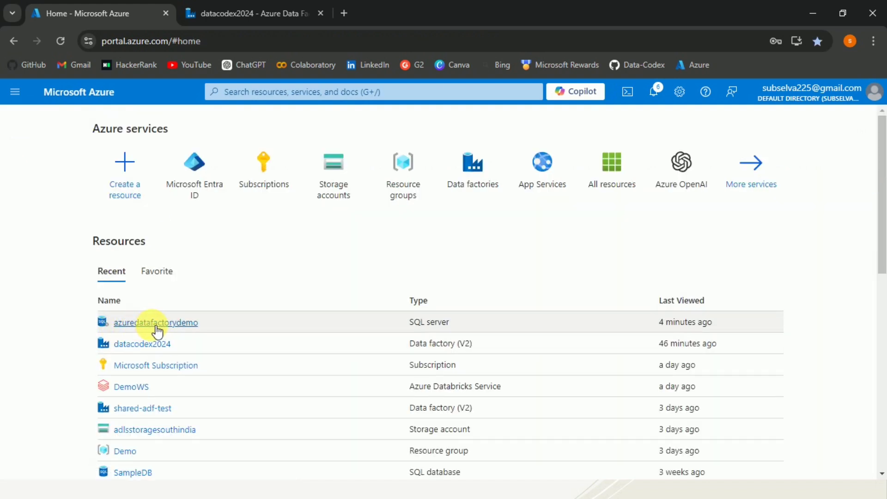
Step: Set SQL Admin, found by searching 'sql ad', as azuredatafactorydemo's Microsoft Entra admin and save
{"action": "left_click", "coordinate": [158, 331]}
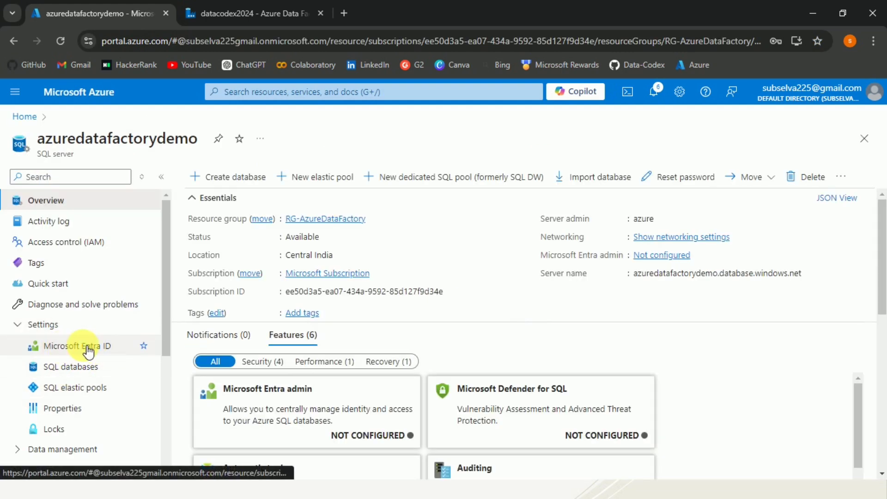
{"action": "left_click", "coordinate": [58, 350]}
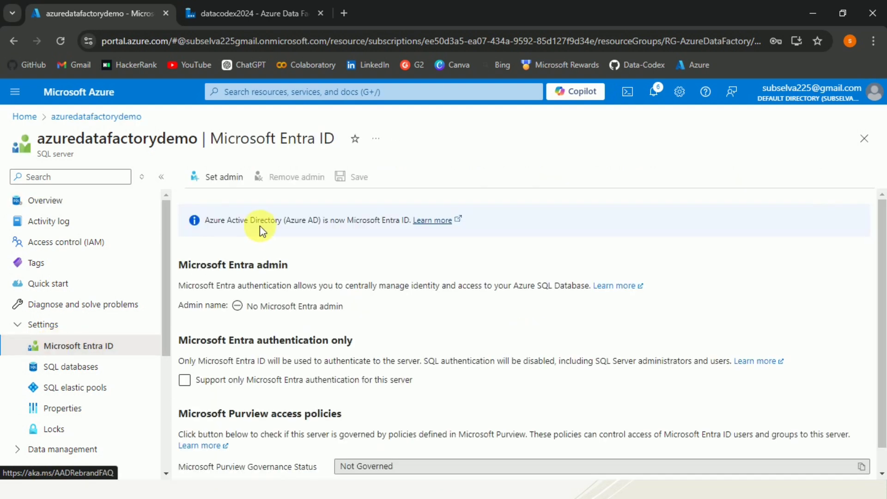
{"action": "left_click", "coordinate": [215, 178]}
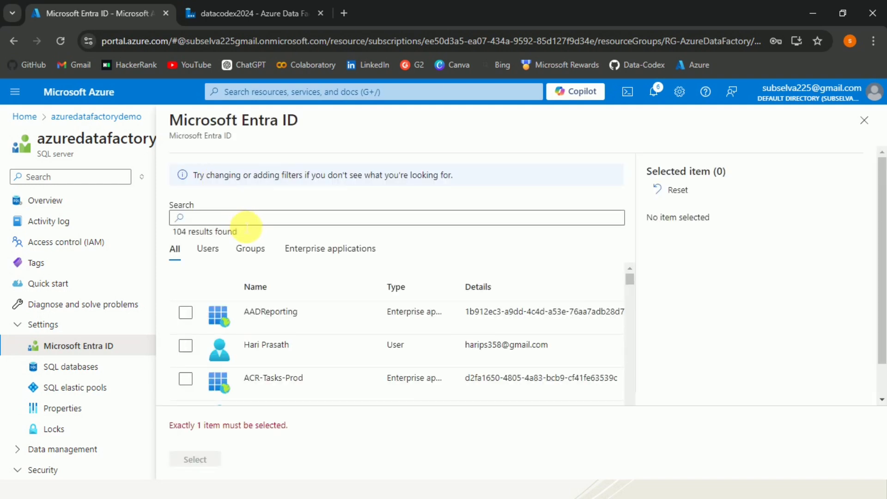
{"action": "left_click", "coordinate": [246, 224]}
{"action": "type", "text": "sql"}
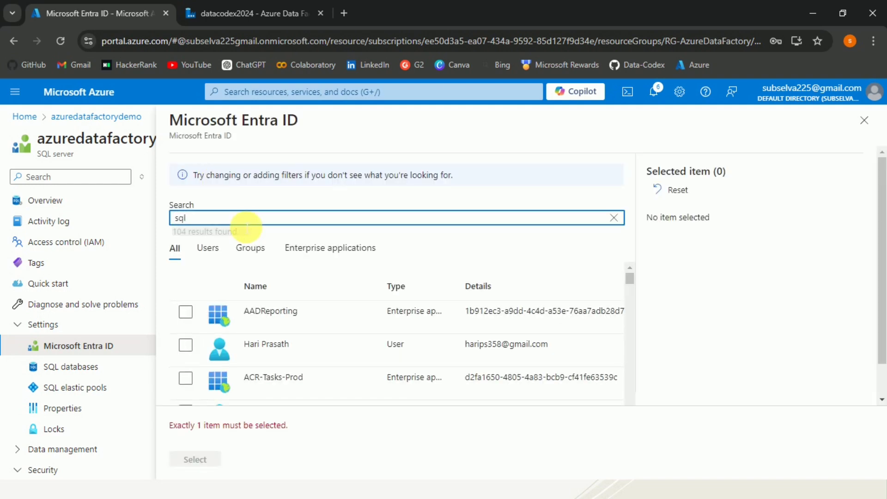
{"action": "type", "text": " ad"}
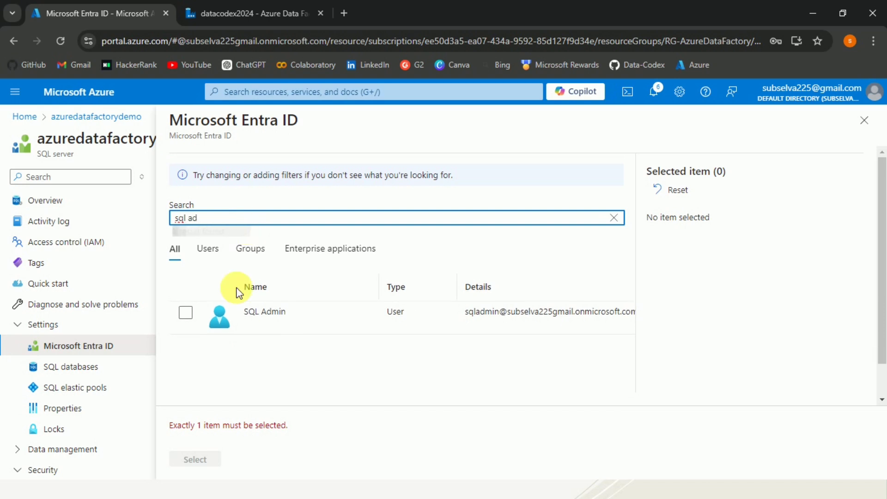
{"action": "left_click", "coordinate": [186, 313]}
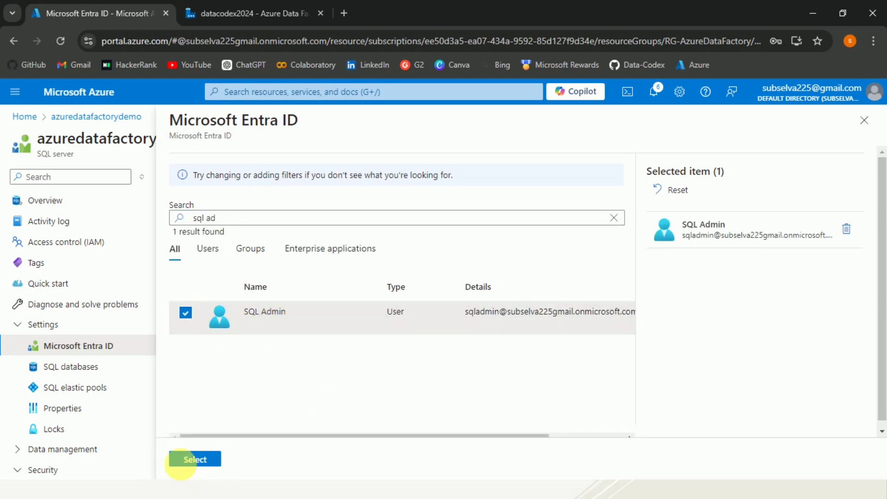
{"action": "left_click", "coordinate": [193, 460]}
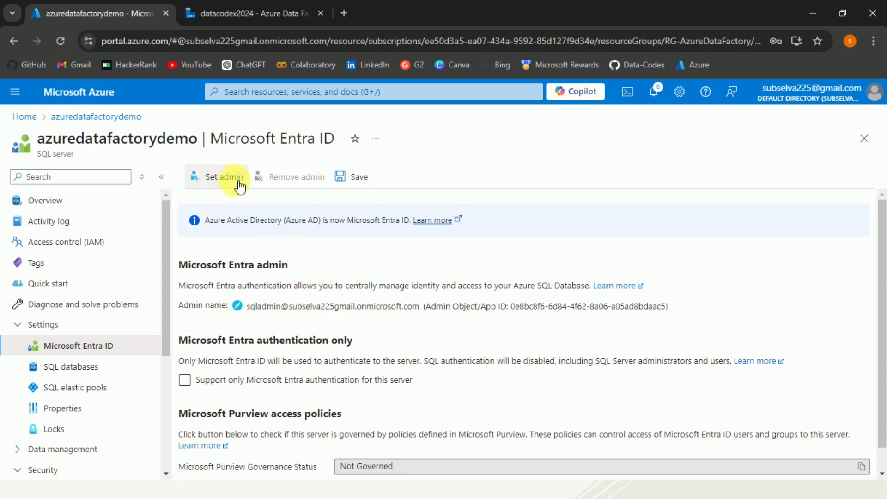
{"action": "left_click", "coordinate": [372, 184]}
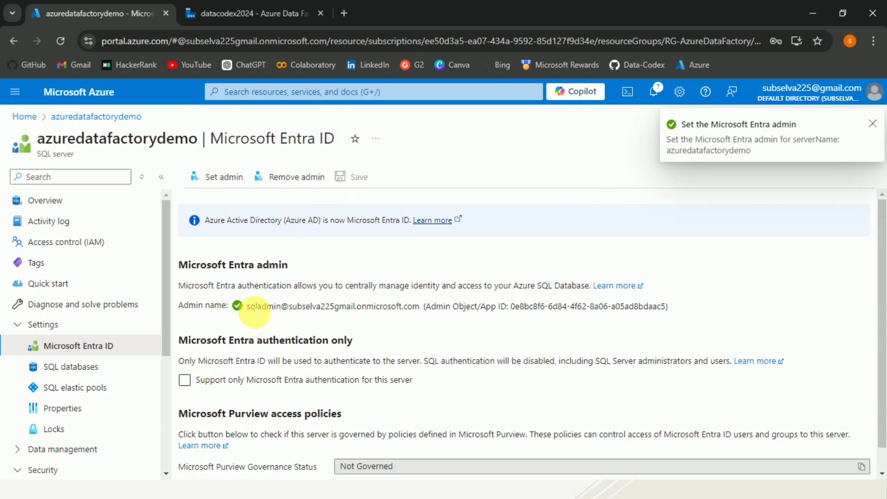
{"action": "left_click_drag", "start_coordinate": [250, 306], "coordinate": [420, 307]}
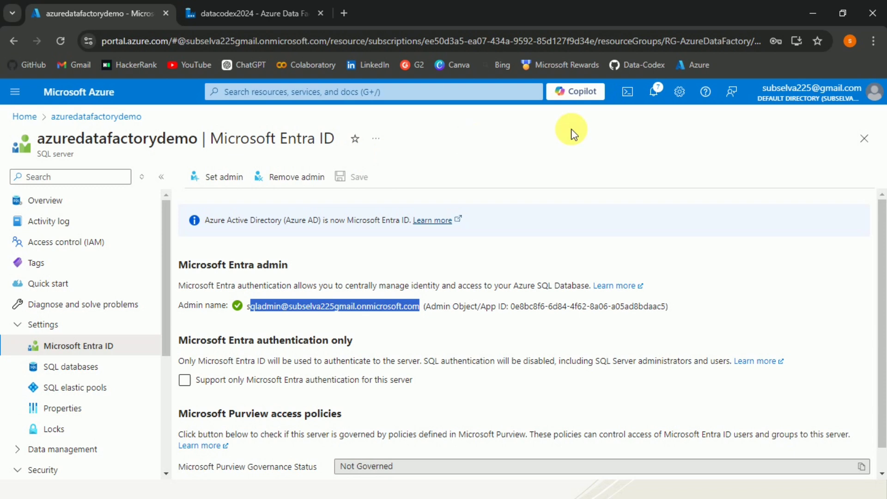
{"action": "left_click", "coordinate": [554, 153]}
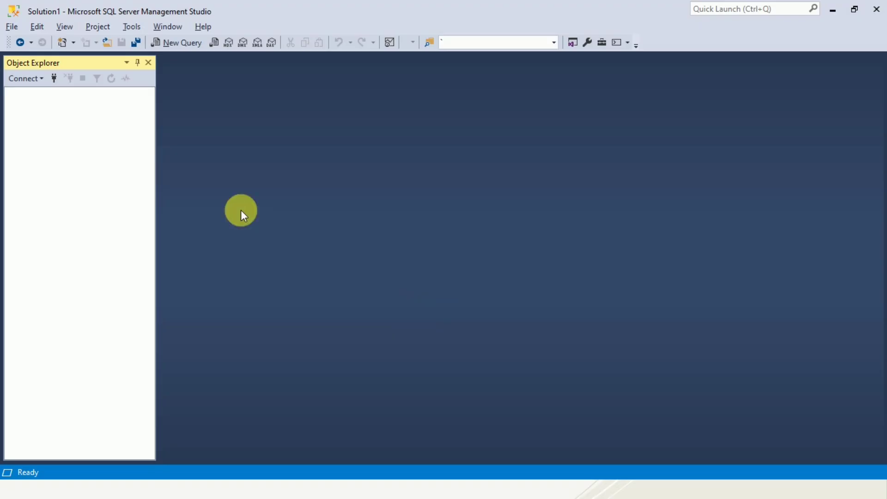
Step: Connect to azuredatafactorydemo with Microsoft Entra MFA, using the SQL admin account name from the notes
{"action": "left_click", "coordinate": [59, 78]}
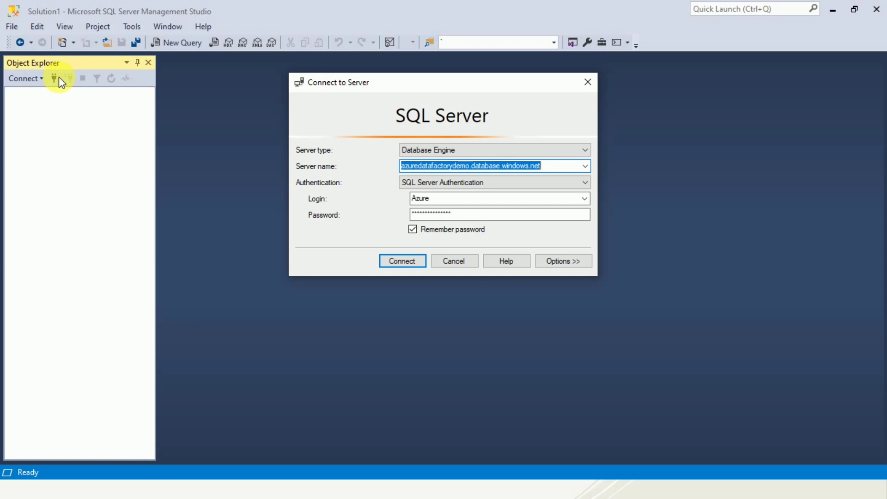
{"action": "left_click", "coordinate": [586, 182]}
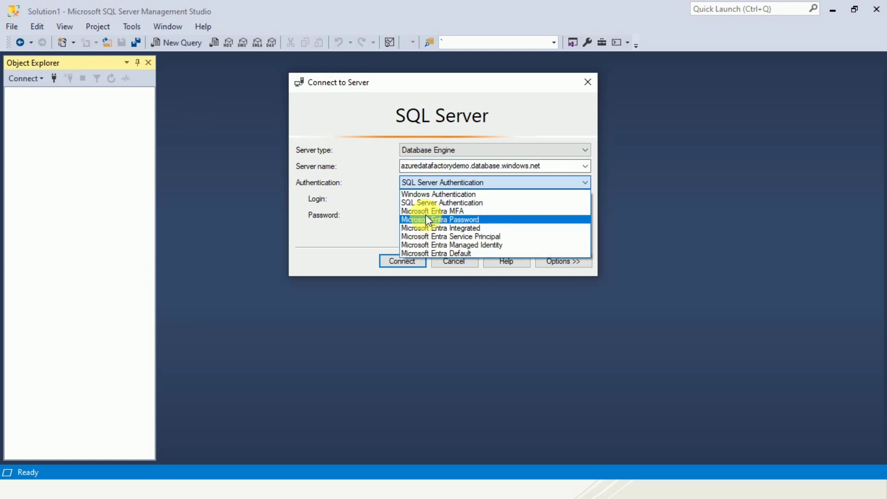
{"action": "left_click", "coordinate": [450, 211]}
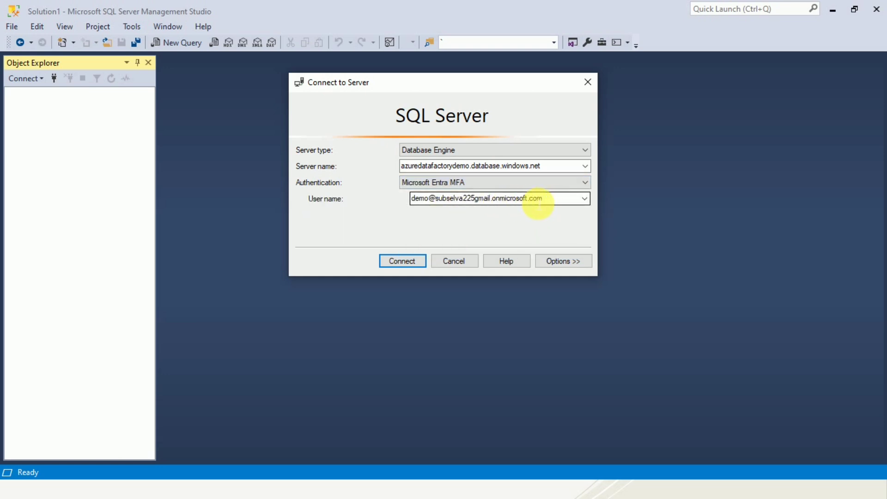
{"action": "double_click", "coordinate": [474, 199]}
{"action": "key", "text": "BackSpace"}
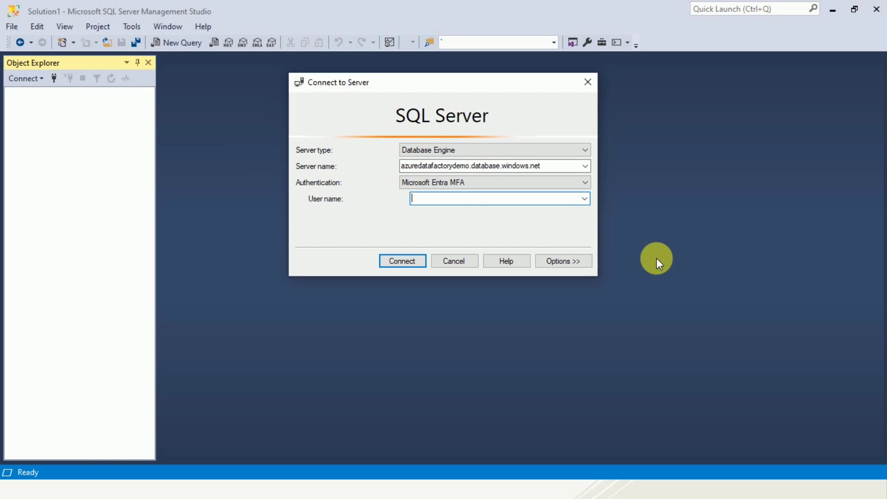
{"action": "key", "text": "alt+Tab"}
{"action": "key", "text": "alt+Tab"}
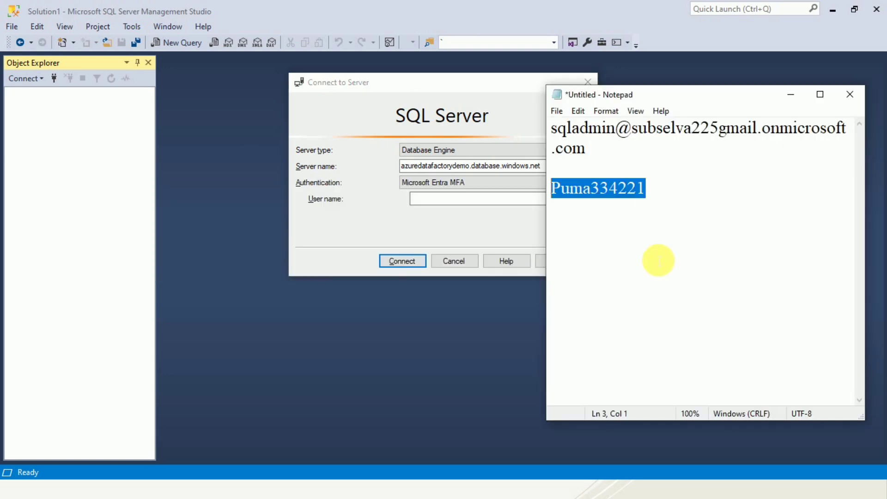
{"action": "left_click_drag", "start_coordinate": [586, 149], "coordinate": [560, 139]}
{"action": "key", "text": "ctrl+c"}
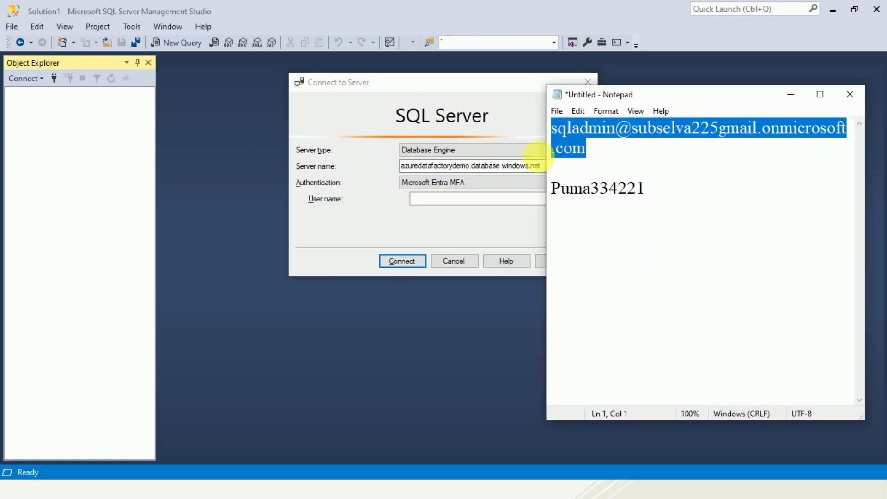
{"action": "left_click", "coordinate": [502, 208]}
{"action": "key", "text": "ctrl+v"}
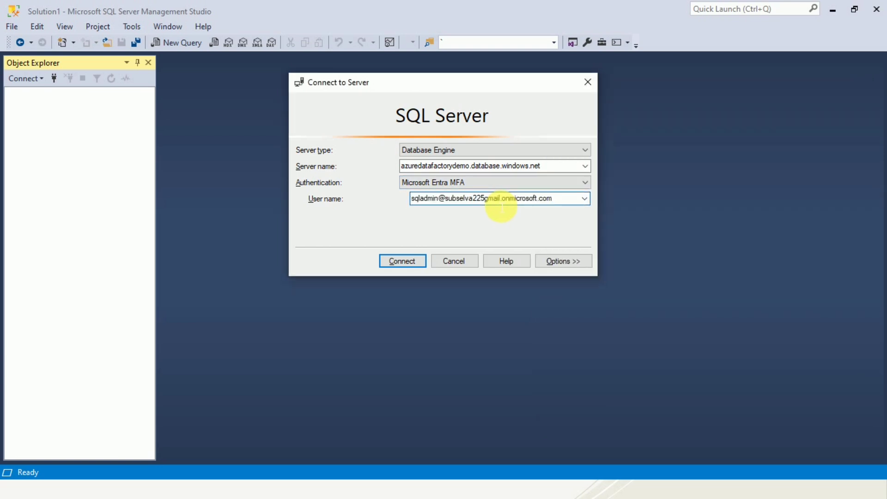
{"action": "left_click", "coordinate": [404, 260]}
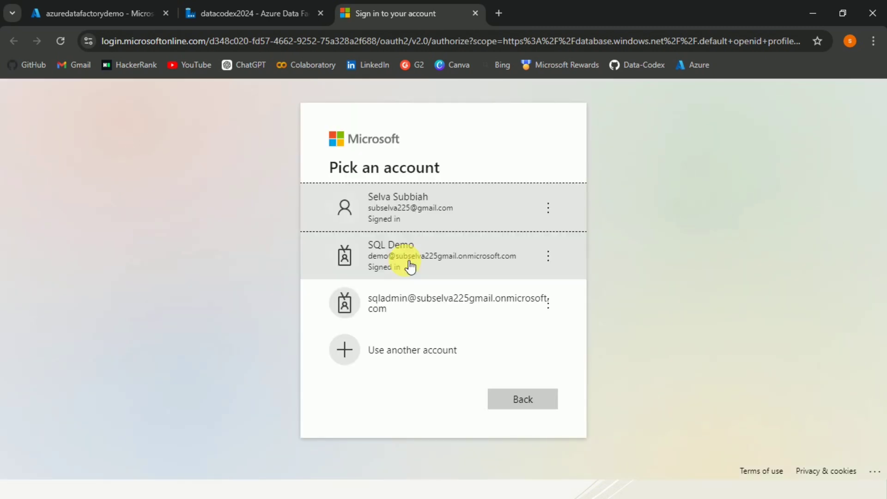
Step: Sign in as the SQL admin account with the stored temporary password
{"action": "left_click", "coordinate": [411, 303]}
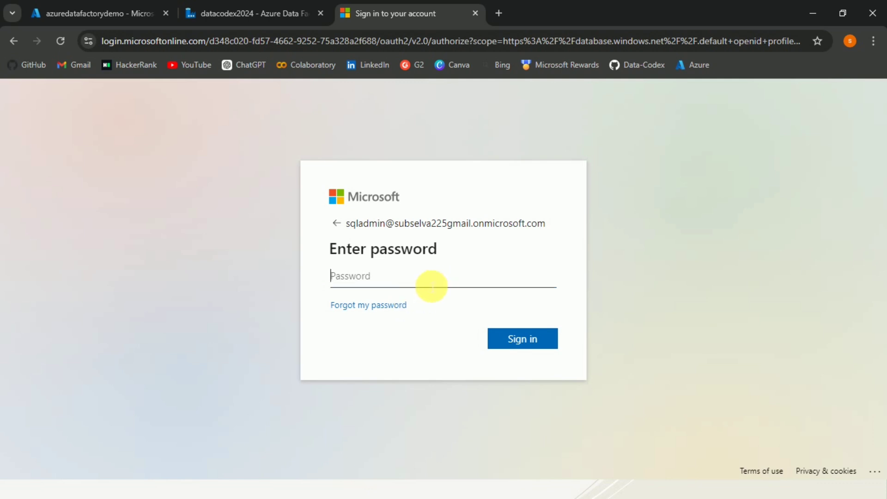
{"action": "key", "text": "alt+Tab"}
{"action": "key", "text": "alt+Tab"}
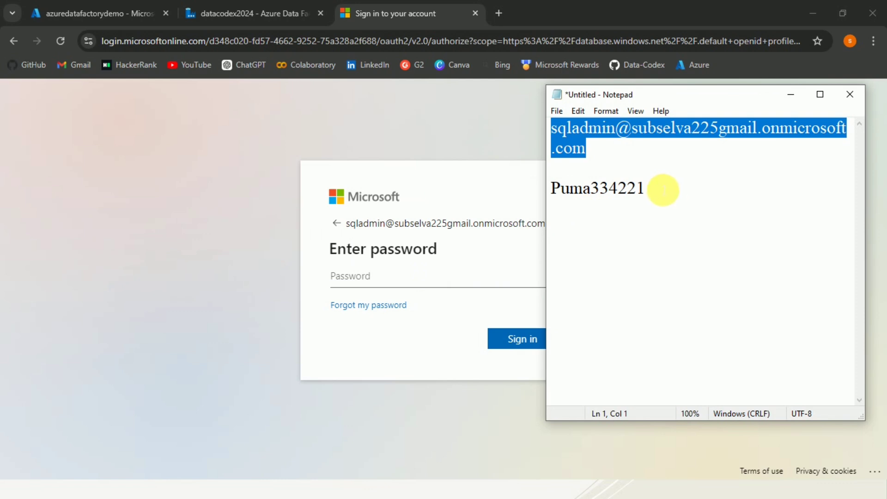
{"action": "left_click_drag", "start_coordinate": [661, 189], "coordinate": [530, 208]}
{"action": "left_click", "coordinate": [410, 285]}
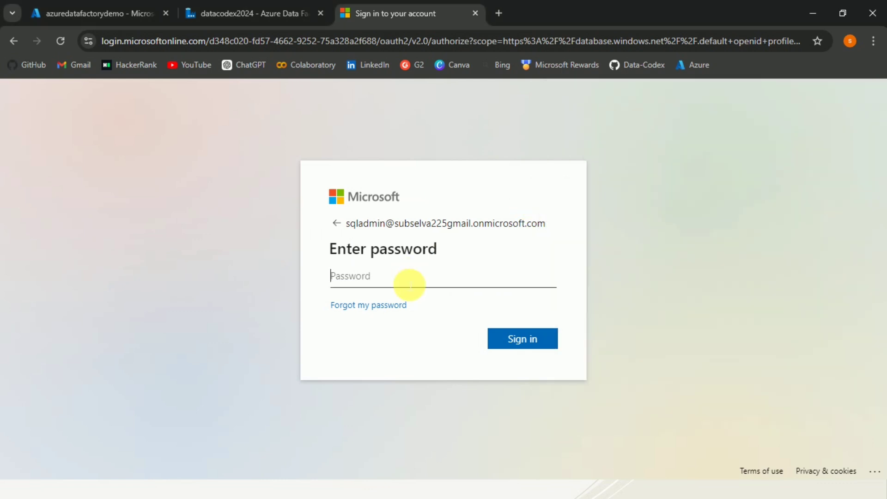
{"action": "key", "text": "ctrl+v"}
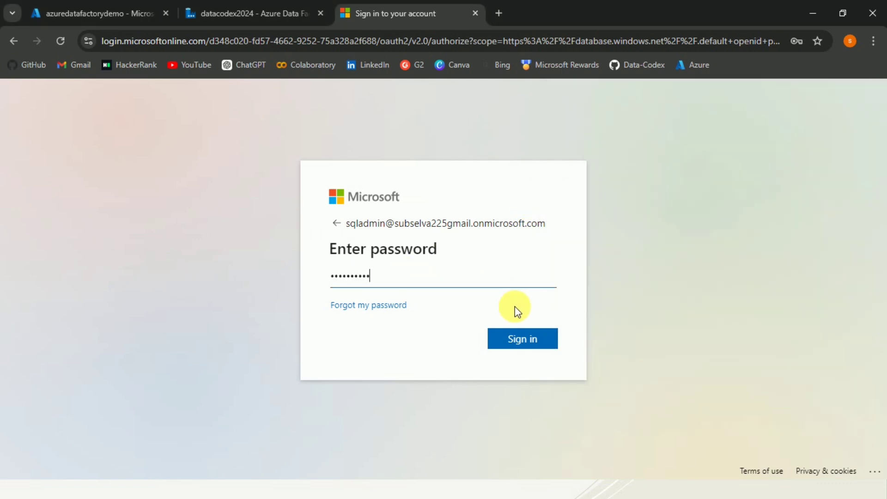
{"action": "left_click", "coordinate": [517, 337]}
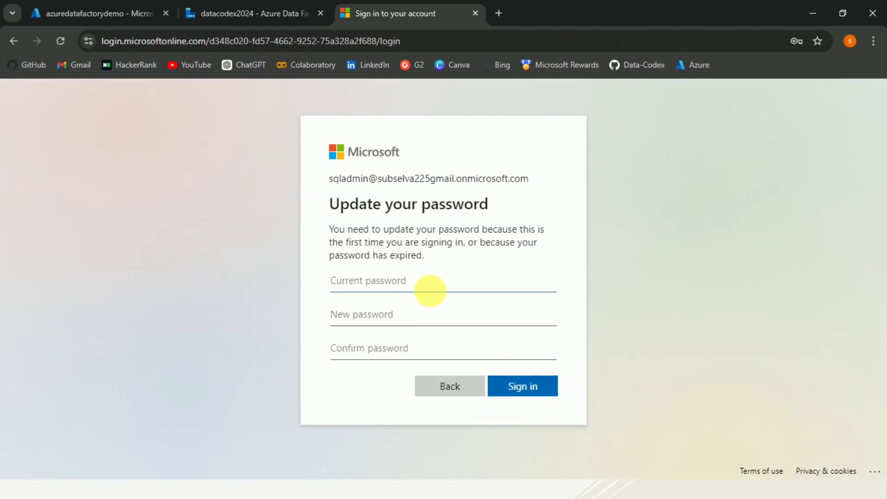
Step: Replace the temporary password with a new one, postpone extra security setup, and return to SSMS
{"action": "key", "text": "ctrl+v"}
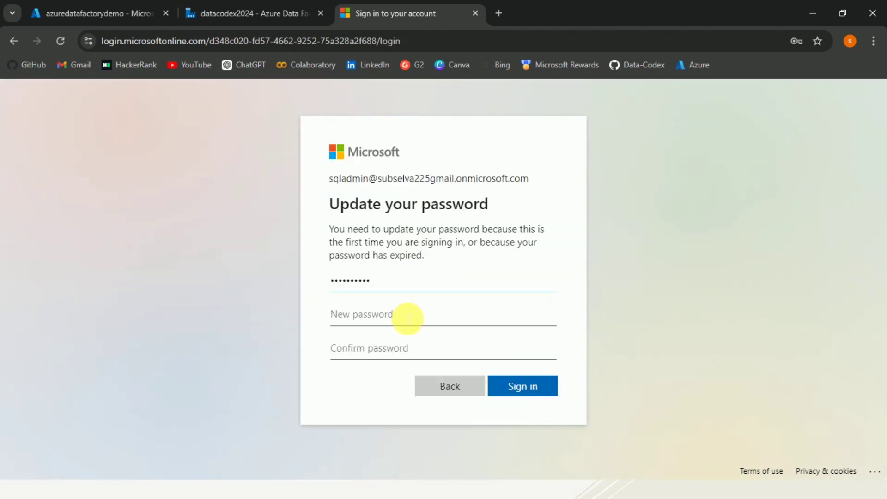
{"action": "key", "text": "ctrl+v"}
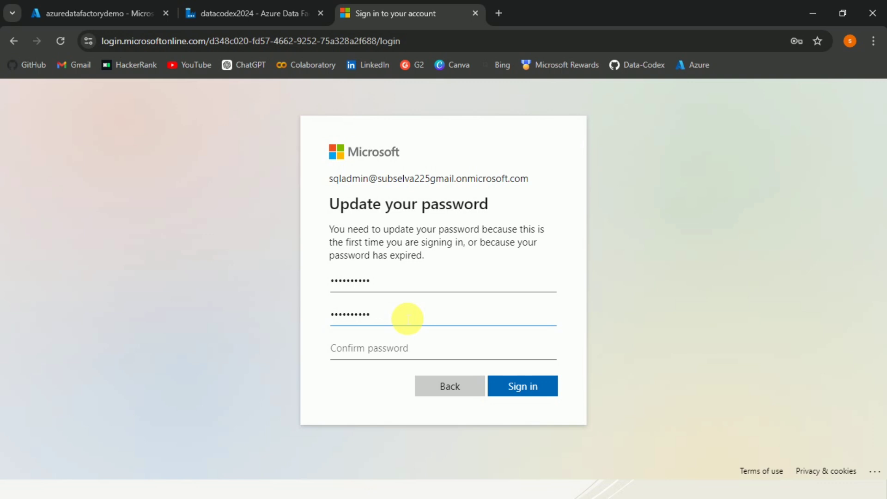
{"action": "type", "text": "123"}
{"action": "left_click", "coordinate": [391, 351]}
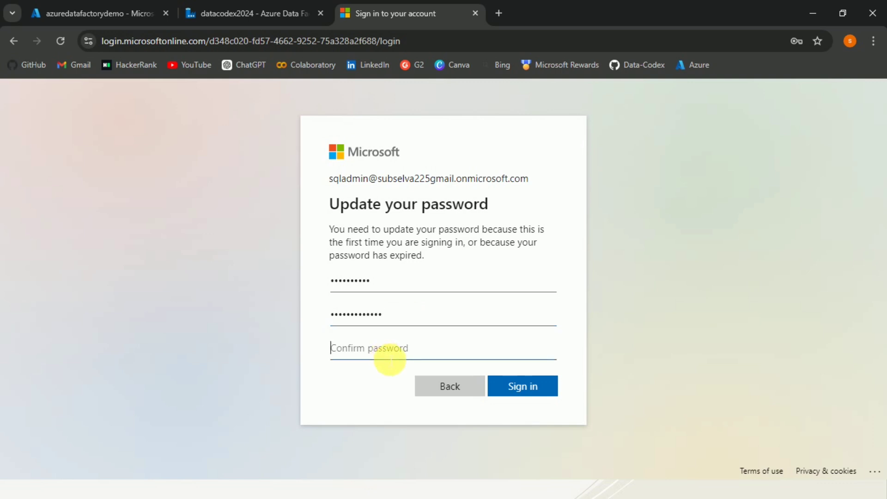
{"action": "key", "text": "ctrl+v"}
{"action": "type", "text": "123"}
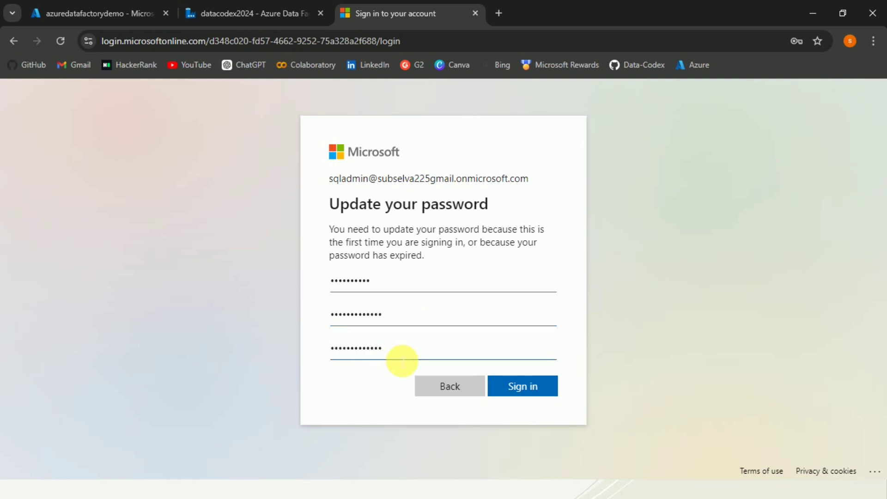
{"action": "left_click", "coordinate": [521, 386]}
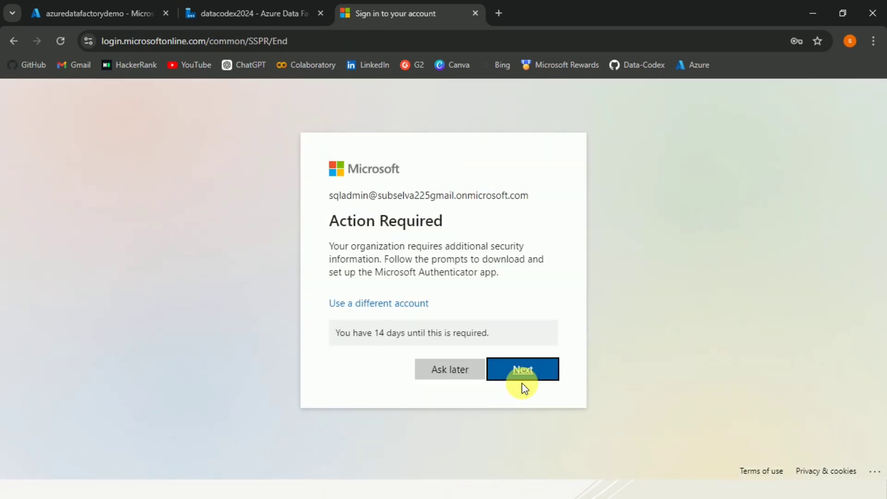
{"action": "left_click", "coordinate": [461, 374]}
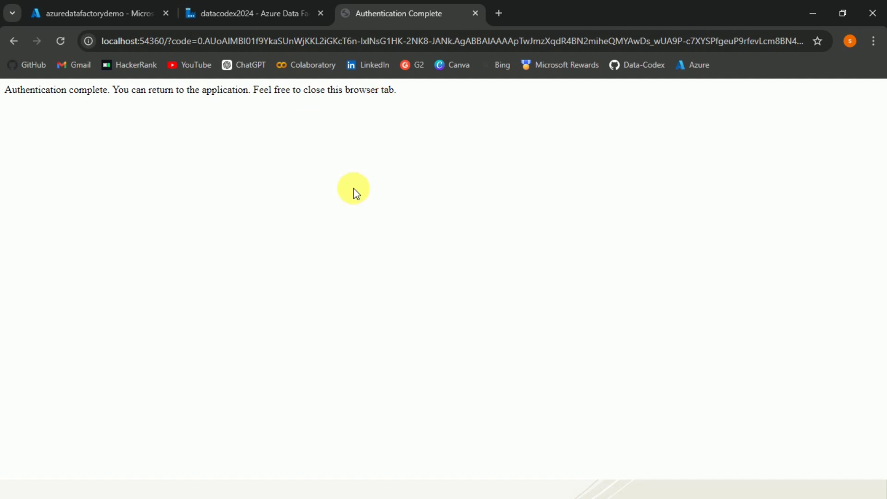
{"action": "key", "text": "alt+Tab"}
{"action": "key", "text": "alt+Tab"}
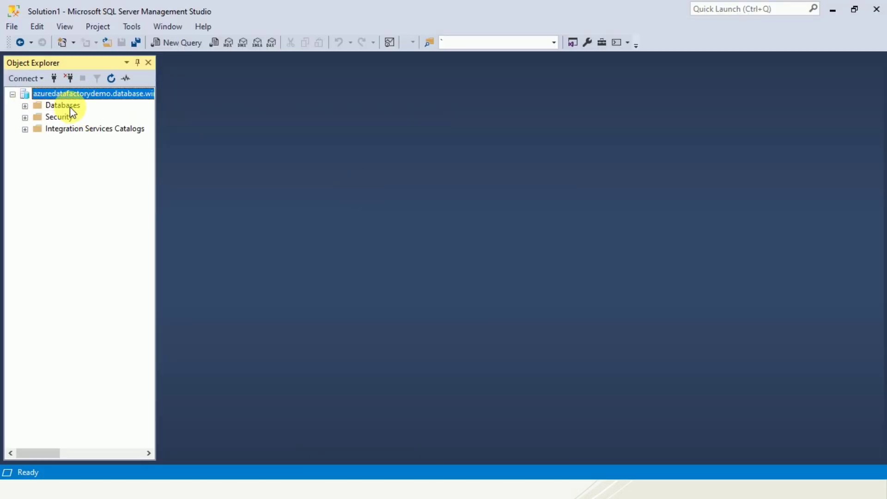
Step: On SampleDB, run CREATE USER demoapp FROM EXTERNAL PROVIDER; and verify the success message
{"action": "left_click", "coordinate": [25, 106]}
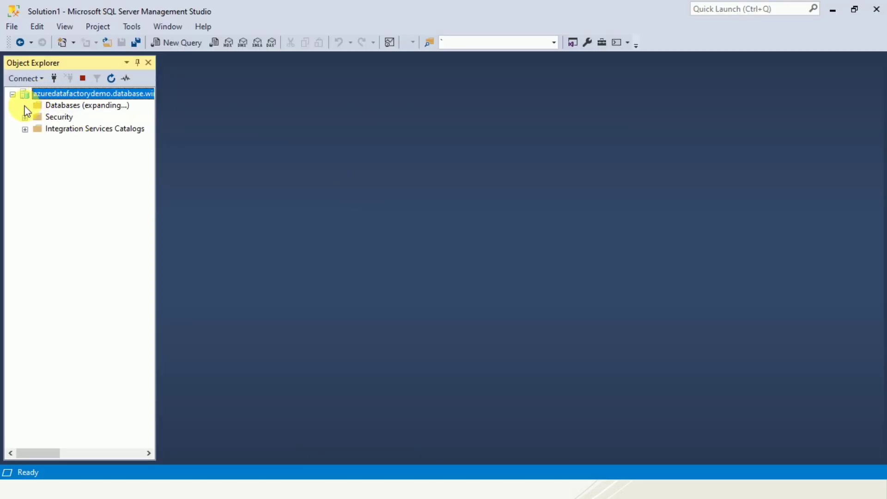
{"action": "left_click", "coordinate": [78, 129]}
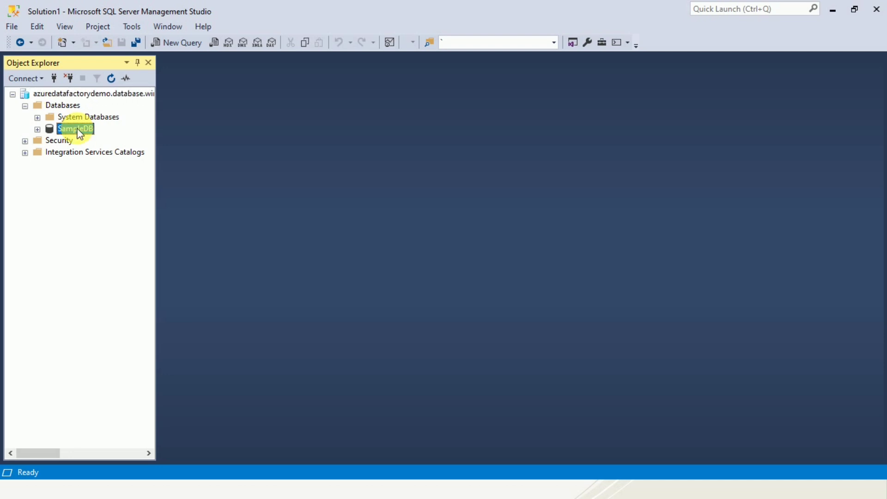
{"action": "key", "text": "ctrl+n"}
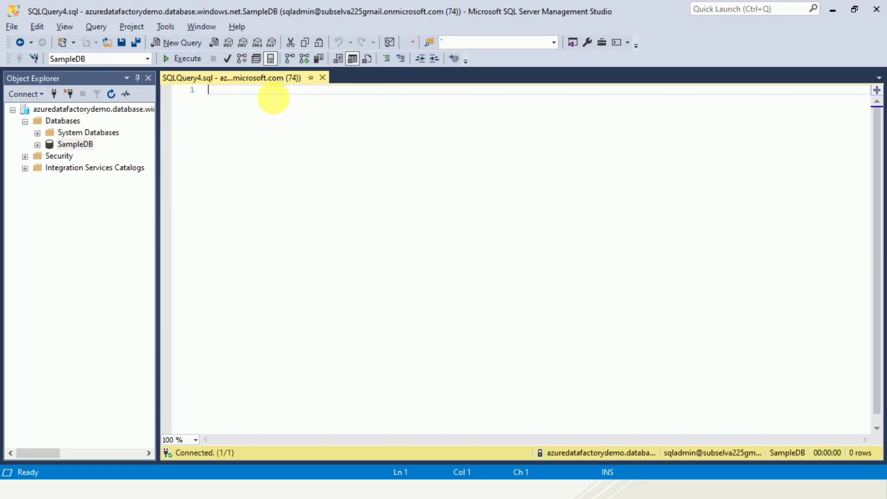
{"action": "key", "text": "Return"}
{"action": "key", "text": "Return"}
{"action": "key", "text": "Return"}
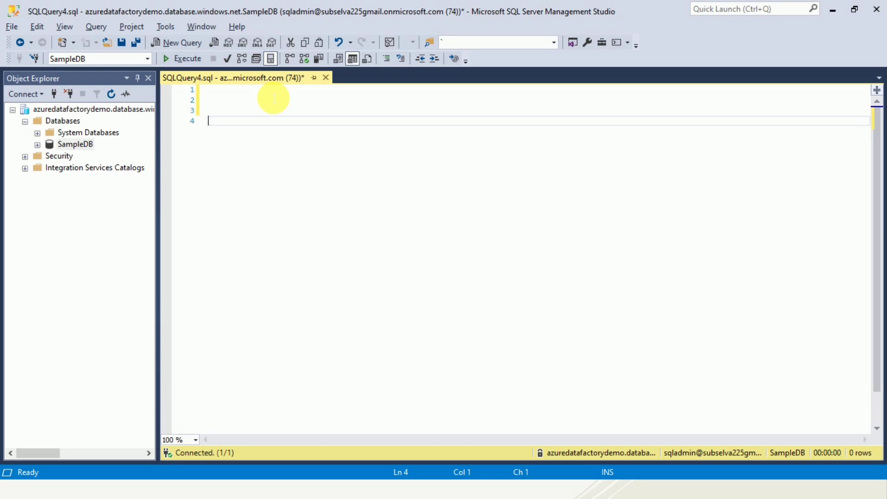
{"action": "type", "text": "CREATE"}
{"action": "type", "text": "USER demoapp "}
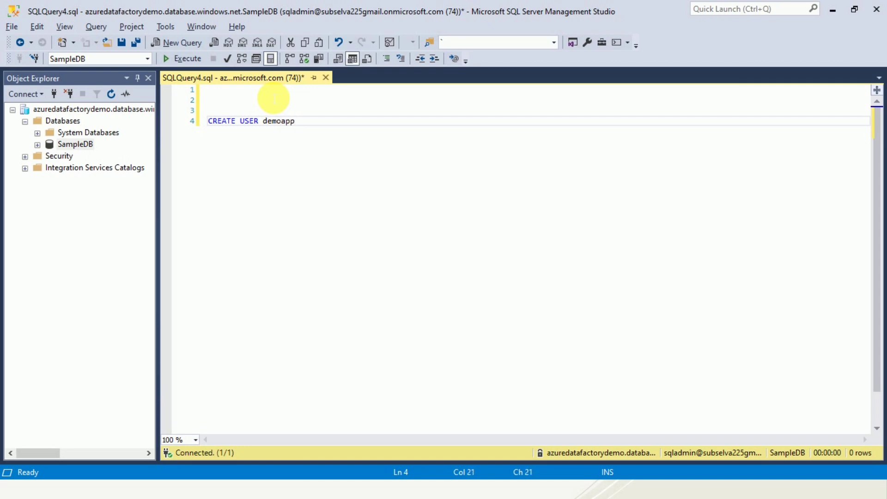
{"action": "type", "text": "FROM EXTERNAL PROVIDER"}
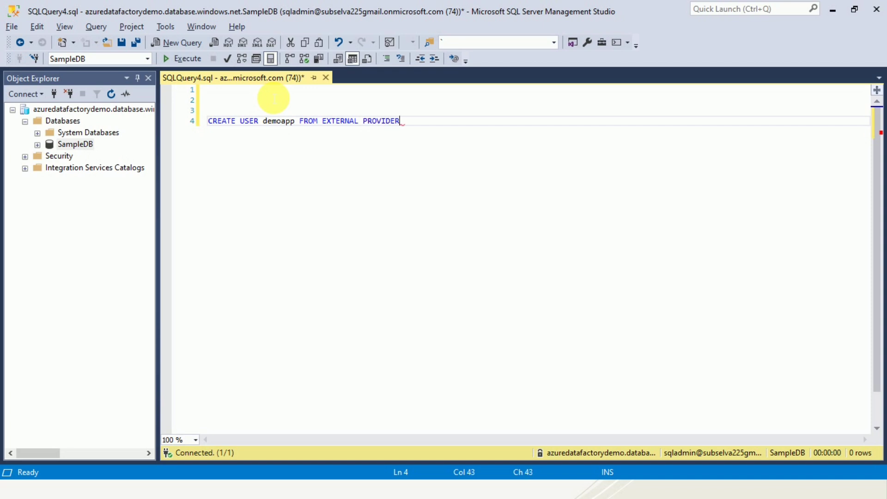
{"action": "type", "text": ";"}
{"action": "key", "text": "F5"}
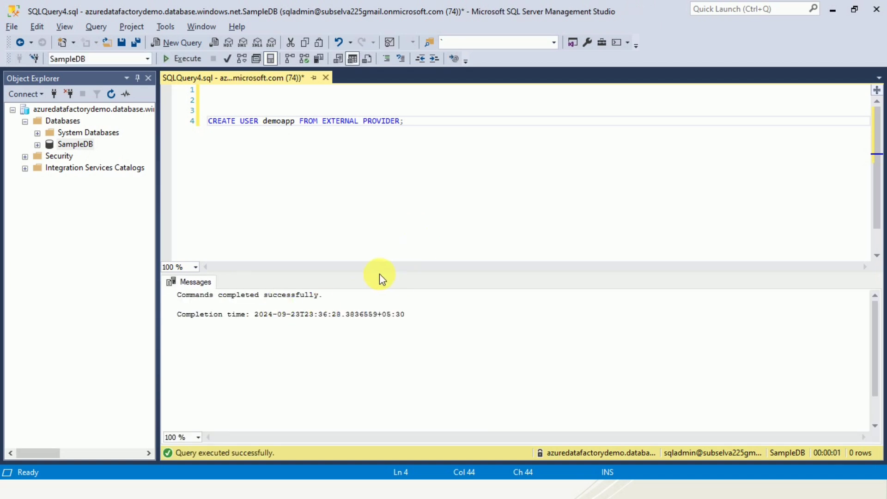
{"action": "left_click_drag", "start_coordinate": [331, 302], "coordinate": [177, 296]}
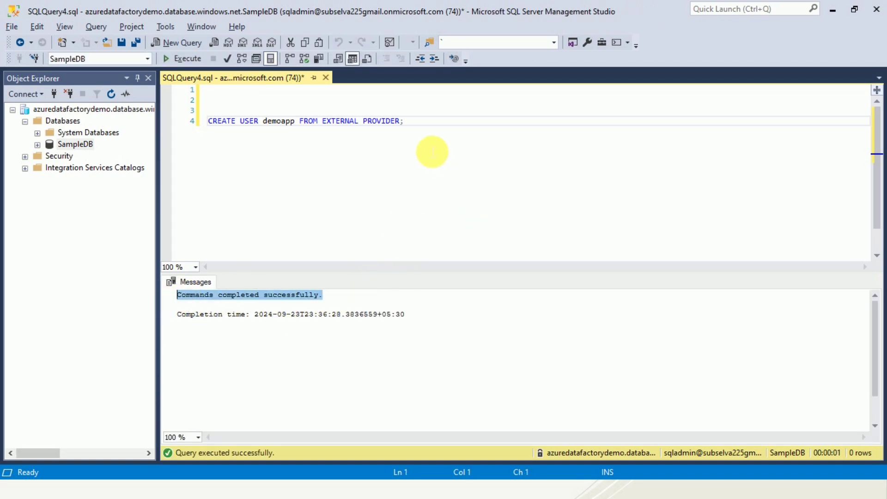
{"action": "left_click", "coordinate": [421, 131]}
{"action": "key", "text": "Return"}
{"action": "key", "text": "Return"}
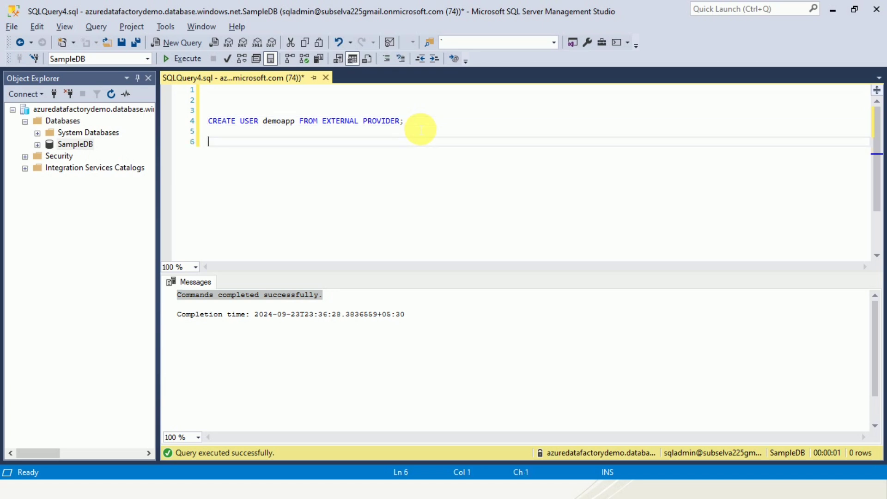
Step: Run EXEC sp_addrolemember 'db_datareader', demoapp; to grant demoapp read access
{"action": "type", "text": "EXEC sp_addrole"}
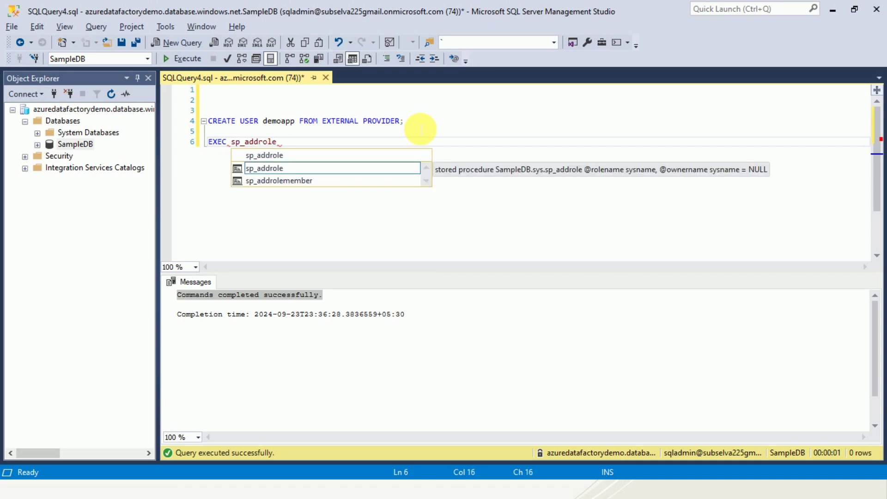
{"action": "key", "text": "Down"}
{"action": "key", "text": "Down"}
{"action": "key", "text": "Tab"}
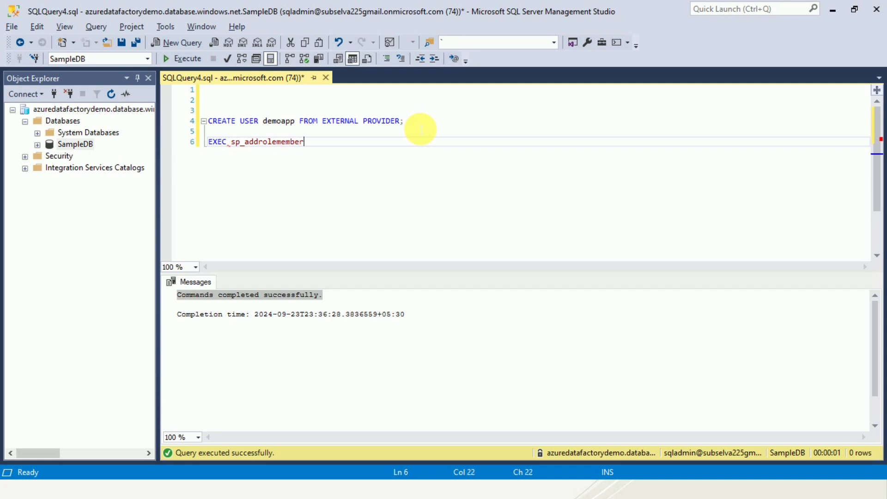
{"action": "type", "text": "'"}
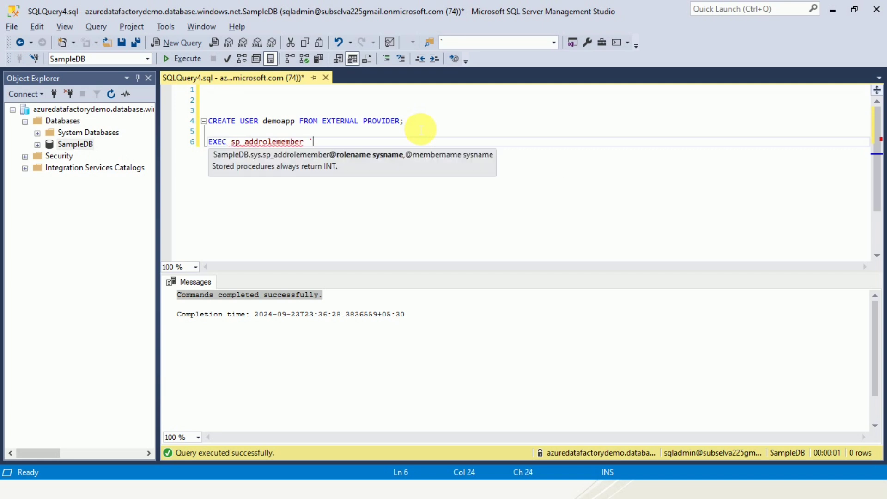
{"action": "type", "text": "db_datareader', "}
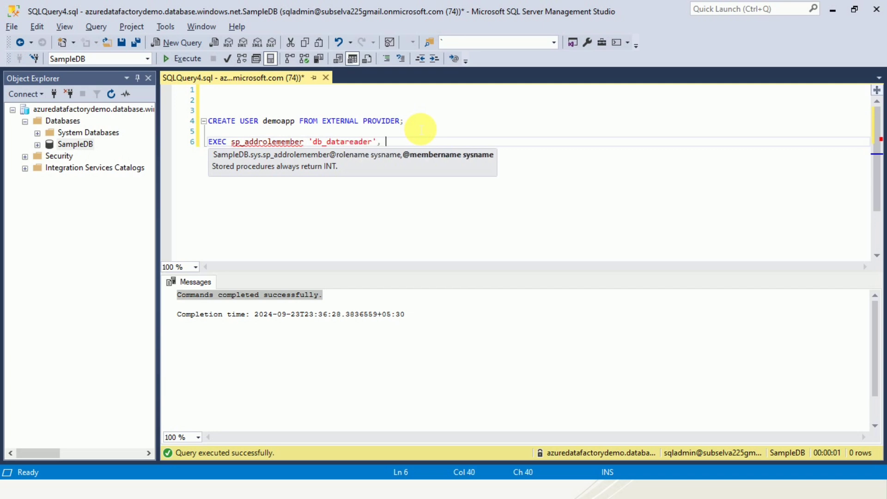
{"action": "type", "text": "demoapp;"}
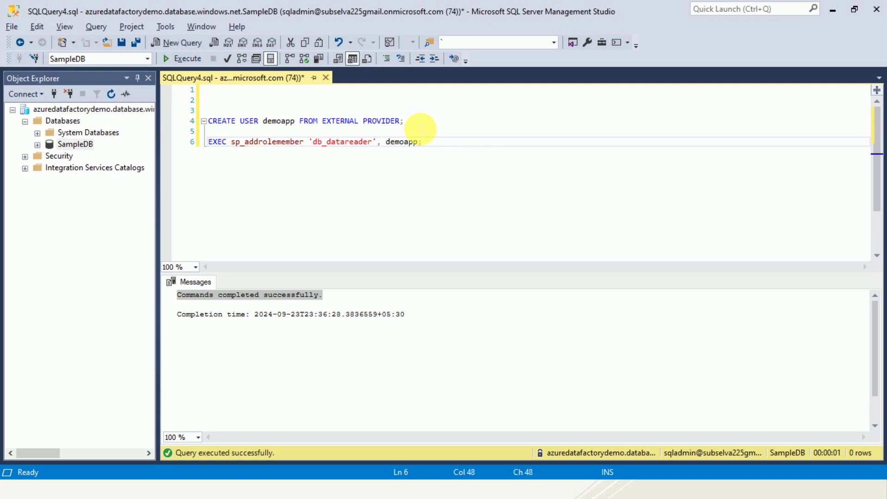
{"action": "triple_click", "coordinate": [440, 148]}
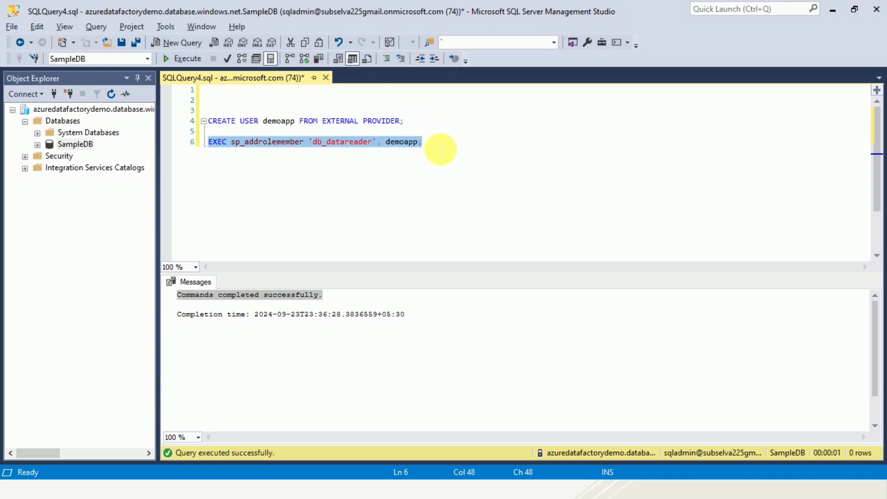
{"action": "key", "text": "F5"}
{"action": "left_click", "coordinate": [440, 149]}
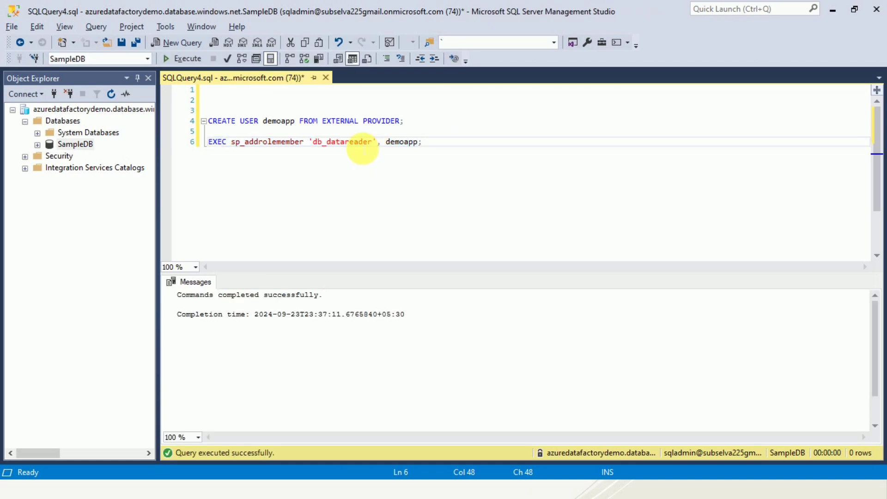
Step: Change the statement to db_datawriter and run it to grant demoapp write access
{"action": "left_click_drag", "start_coordinate": [372, 142], "coordinate": [349, 148]}
{"action": "type", "text": "writer"}
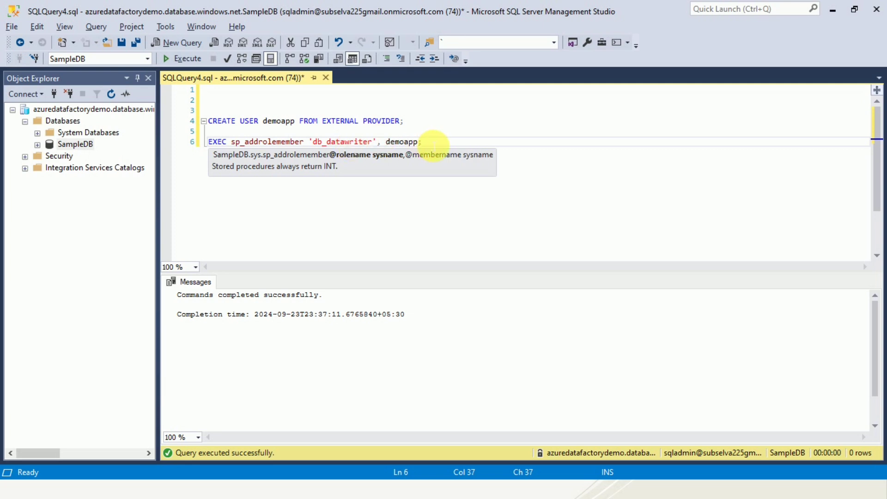
{"action": "triple_click", "coordinate": [435, 146]}
{"action": "key", "text": "F5"}
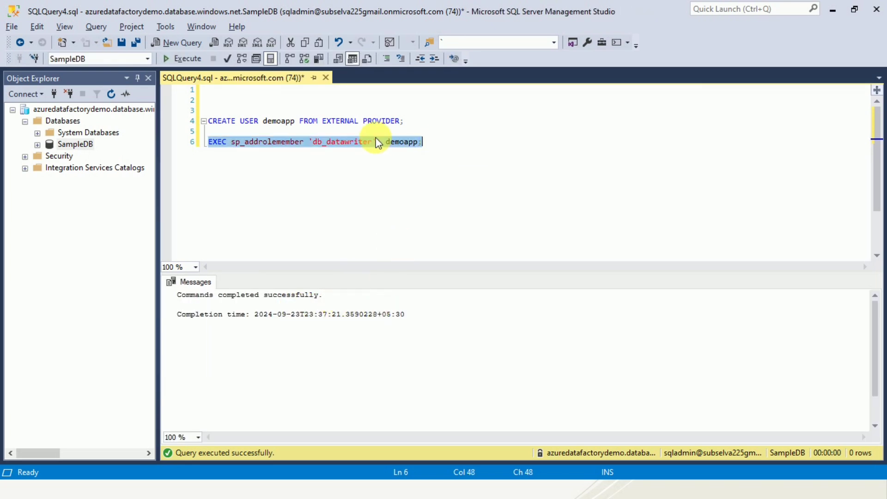
{"action": "double_click", "coordinate": [279, 121]}
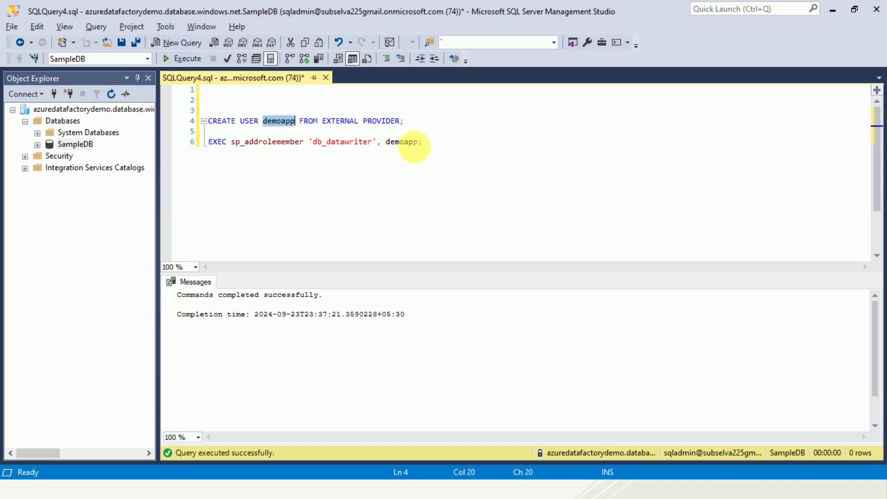
{"action": "left_click", "coordinate": [430, 144]}
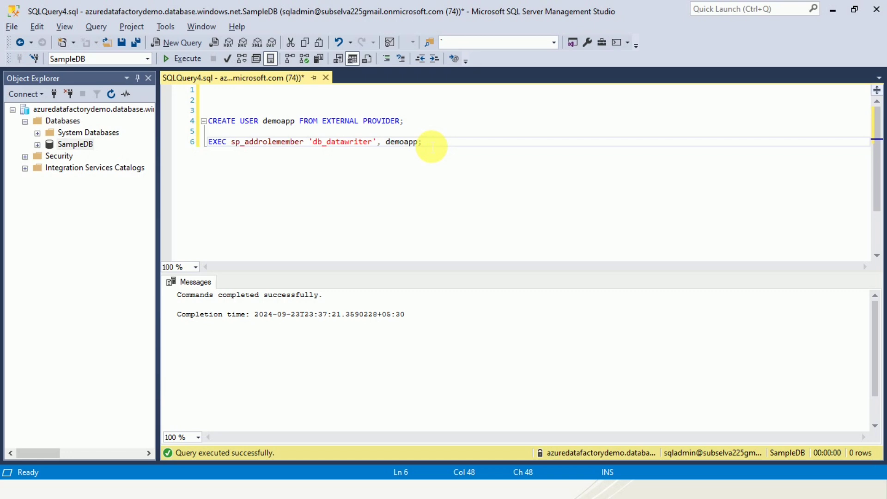
{"action": "key", "text": "alt+Tab"}
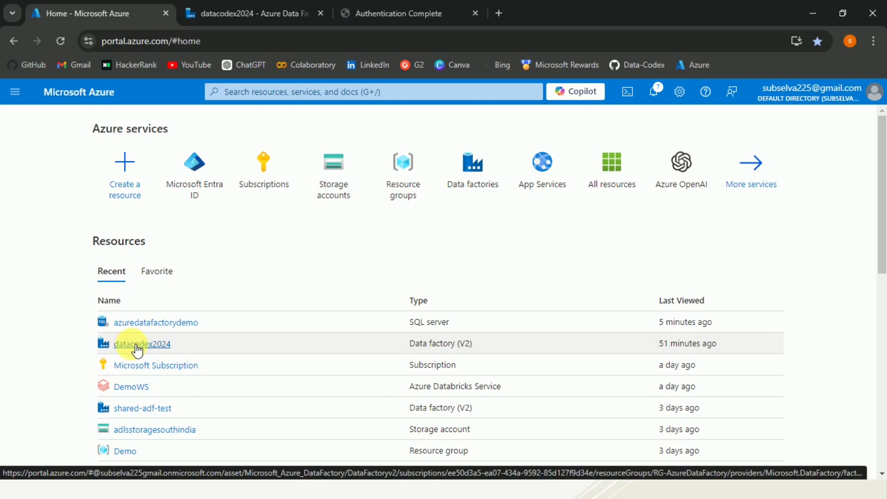
Step: Open datacodex2024's Author area in Data Factory Studio and create the new pipeline pipeline1
{"action": "mouse_move", "coordinate": [144, 350]}
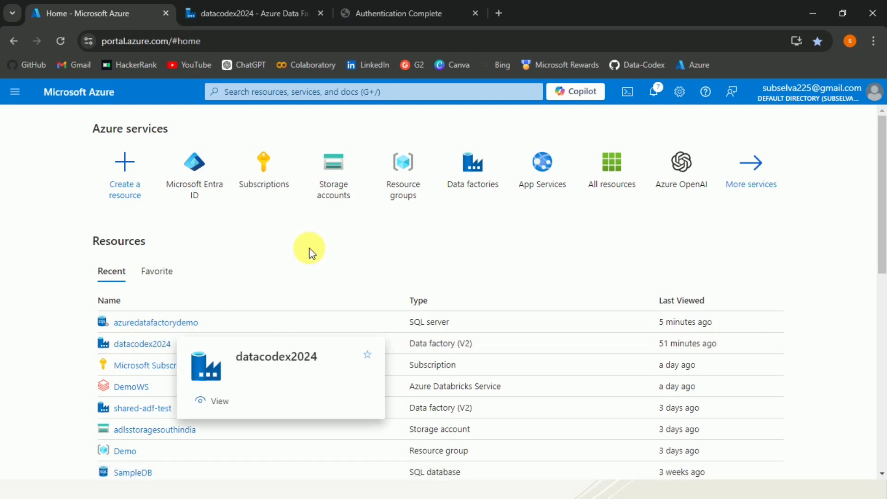
{"action": "left_click", "coordinate": [253, 7]}
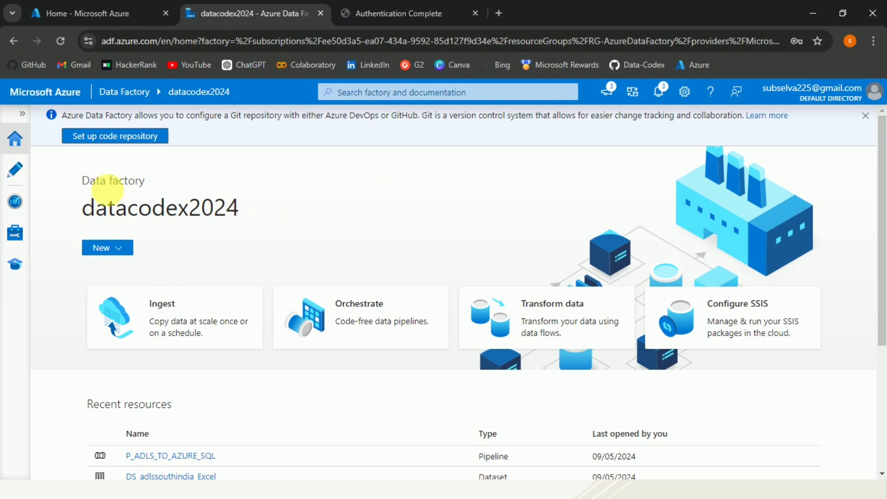
{"action": "left_click", "coordinate": [24, 173]}
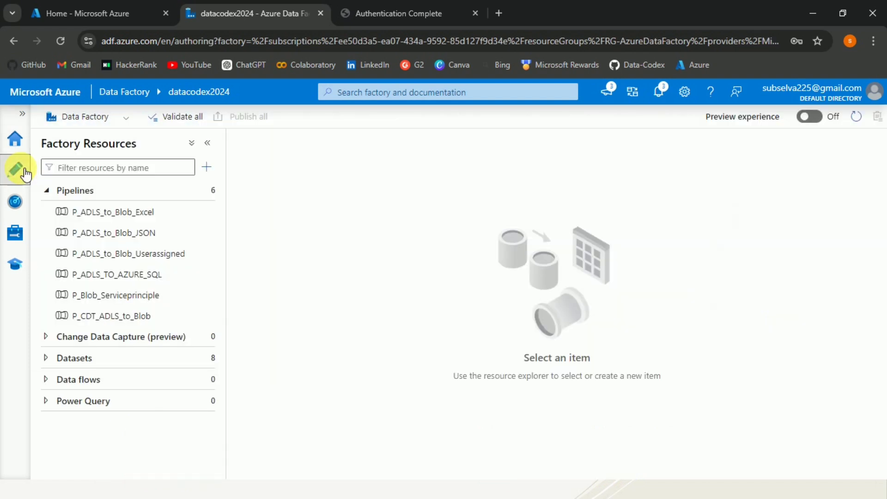
{"action": "left_click", "coordinate": [209, 193]}
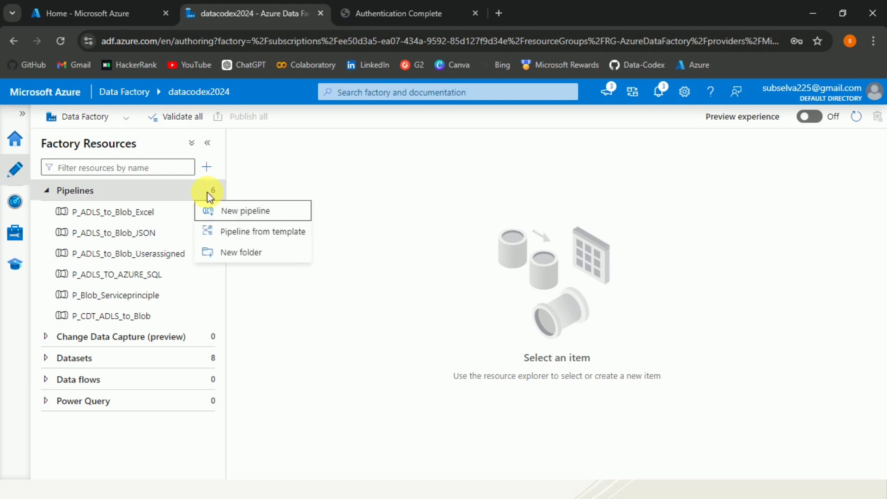
{"action": "left_click", "coordinate": [230, 212]}
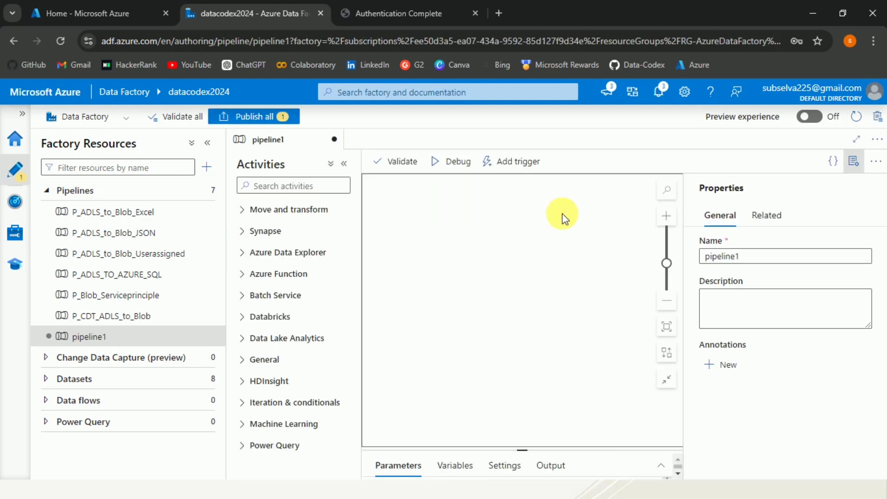
Step: Rename pipeline1 to P_AzureSQL_ServicePrincipal, correcting the mistyped ending
{"action": "left_click_drag", "start_coordinate": [757, 264], "coordinate": [699, 263]}
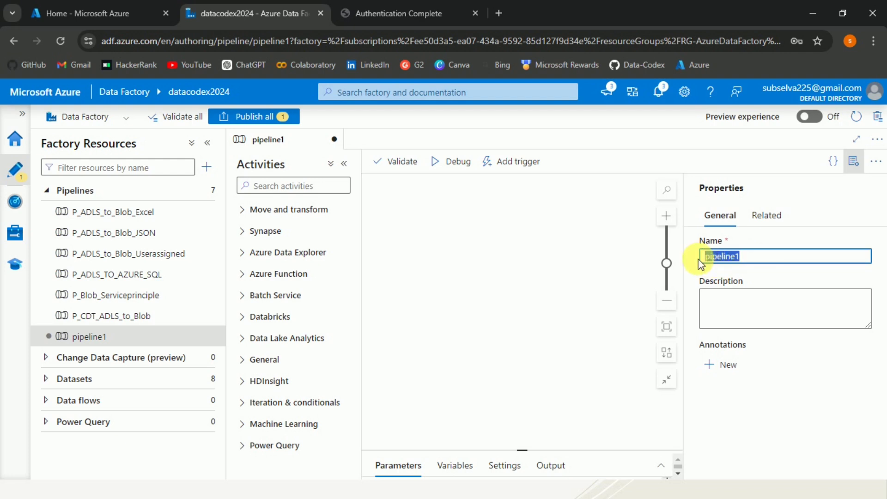
{"action": "type", "text": "P"}
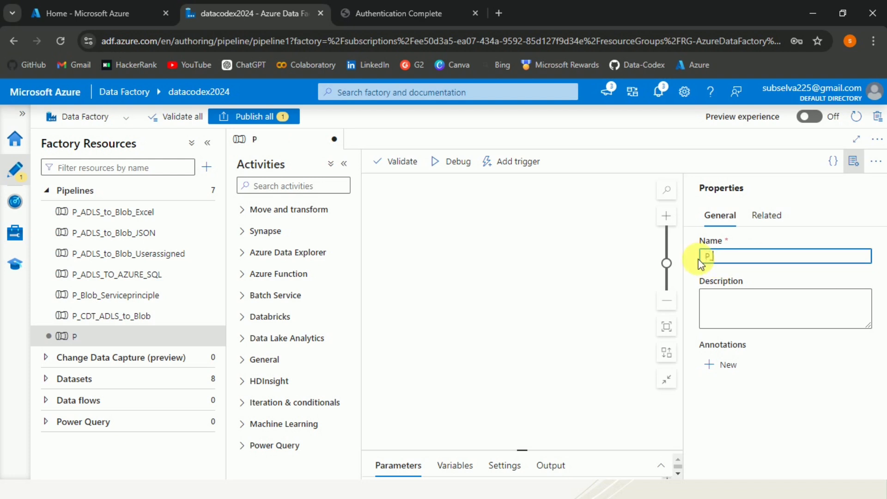
{"action": "type", "text": "_AzureSQL_"}
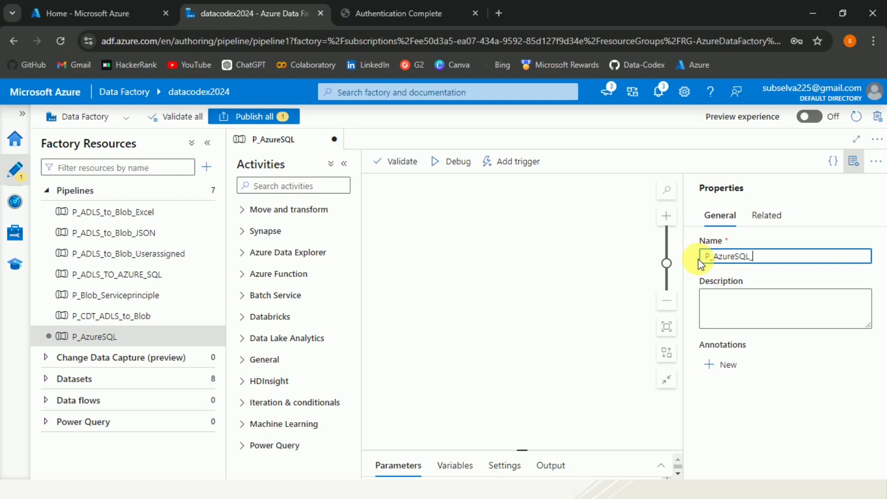
{"action": "type", "text": "ServiceP"}
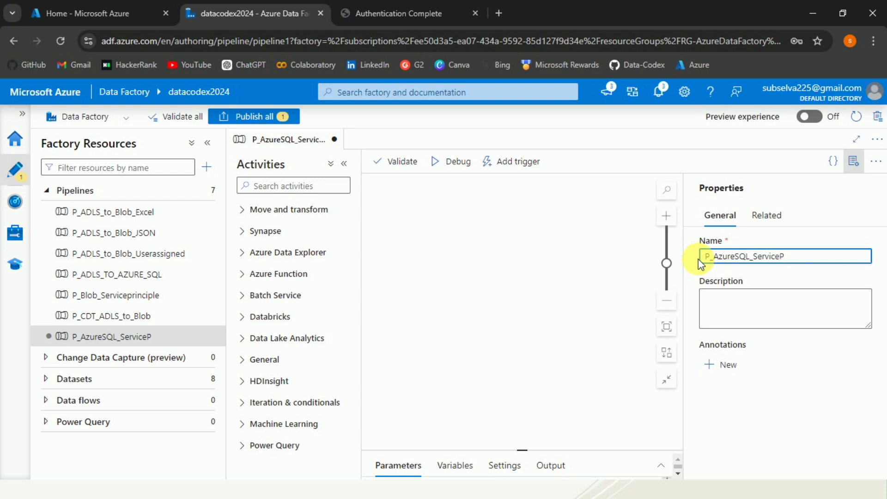
{"action": "type", "text": "rincipla"}
{"action": "key", "text": "BackSpace"}
{"action": "key", "text": "BackSpace"}
Step: Place a Copy data activity from Move and transform onto the pipeline canvas
{"action": "left_click", "coordinate": [854, 161]}
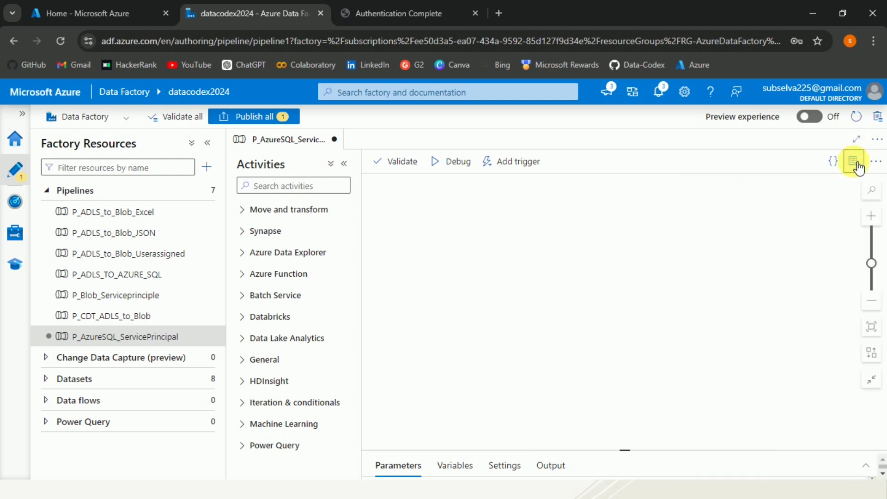
{"action": "left_click", "coordinate": [244, 212]}
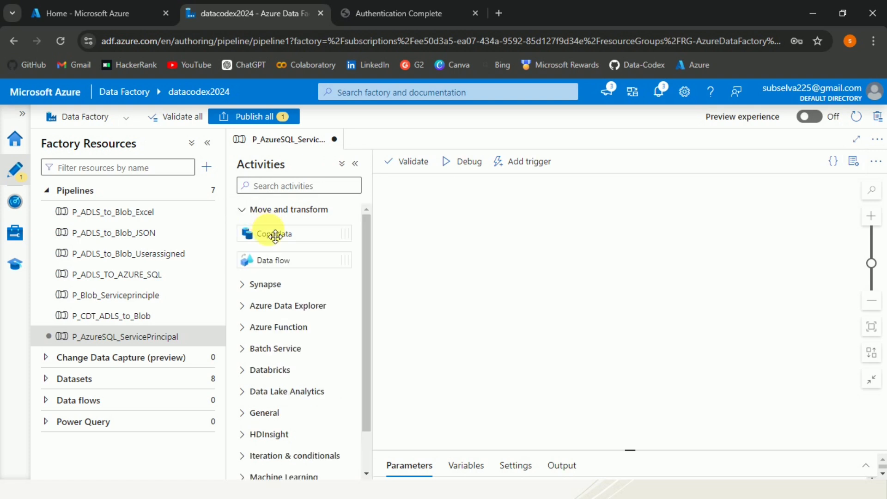
{"action": "left_click_drag", "start_coordinate": [276, 235], "coordinate": [553, 234]}
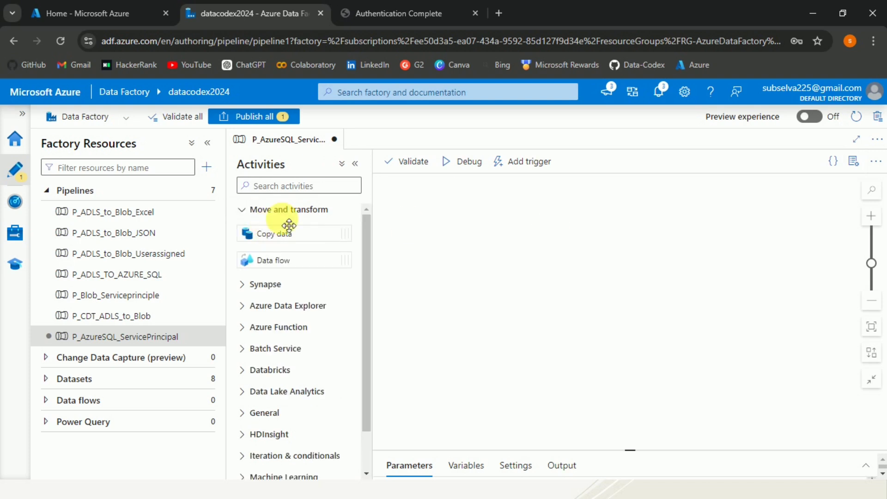
{"action": "left_click", "coordinate": [252, 214]}
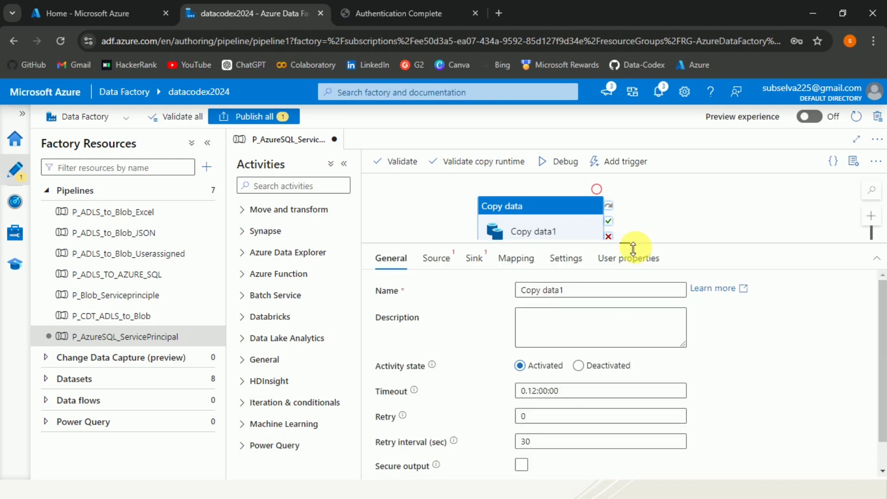
Step: Rename the copy activity to 'Copy Azure SQL to ADLS Gen2'
{"action": "left_click", "coordinate": [560, 291]}
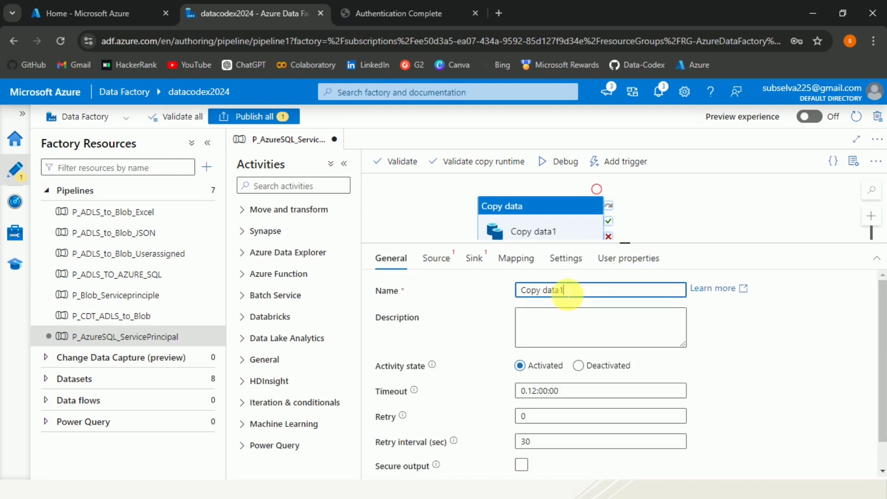
{"action": "left_click_drag", "start_coordinate": [562, 291], "coordinate": [545, 290]}
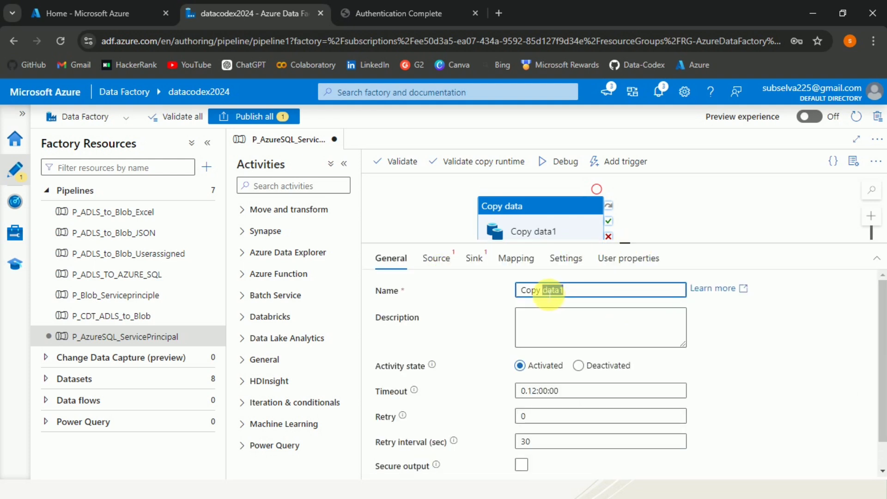
{"action": "type", "text": "Azure "}
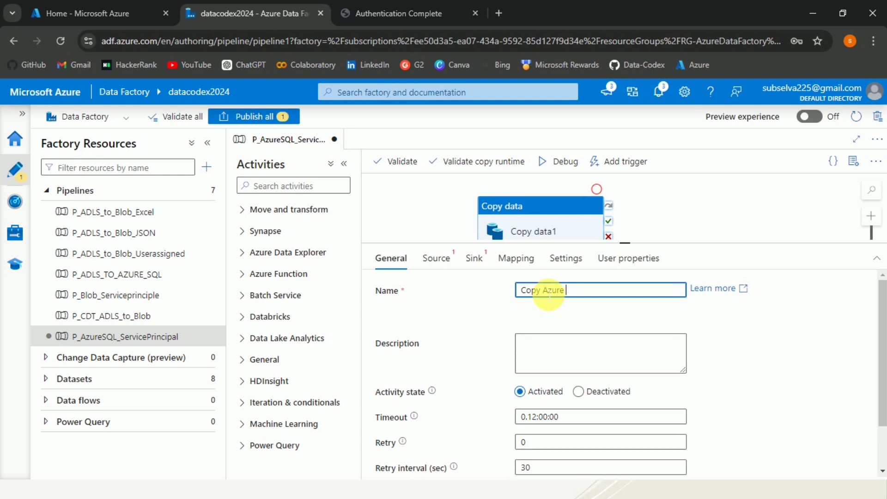
{"action": "type", "text": "SQL to A"}
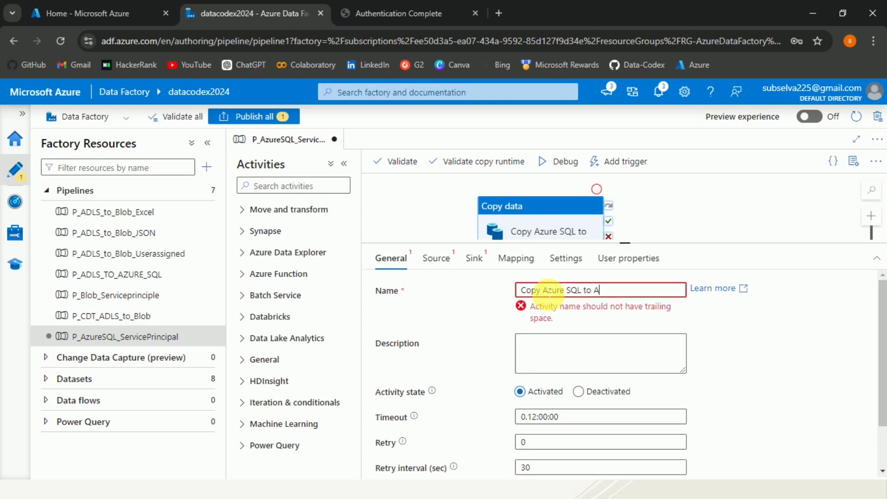
{"action": "type", "text": "DLS"}
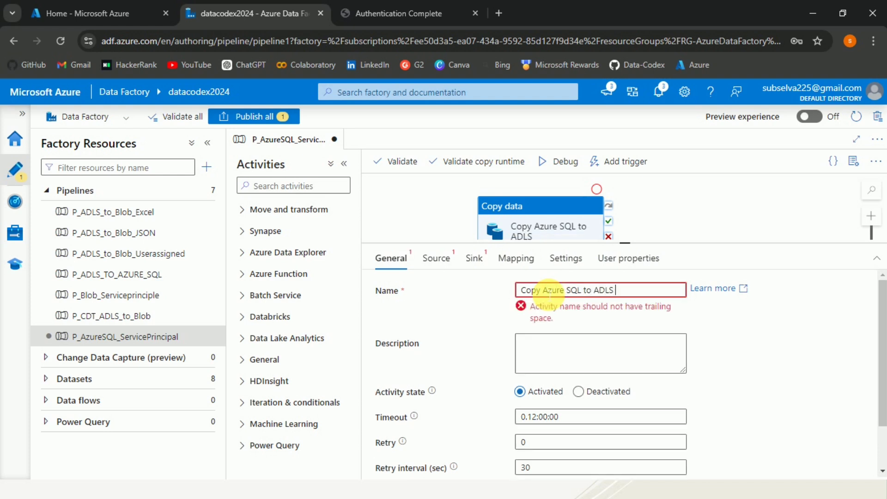
{"action": "type", "text": " Gen2"}
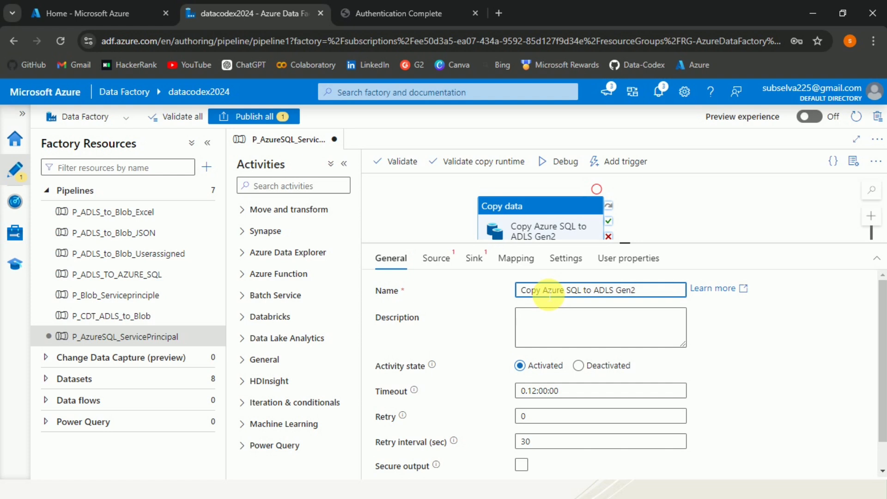
Step: Create a new Azure SQL Database source dataset and name it DS_AzSQL_SP
{"action": "left_click", "coordinate": [448, 262]}
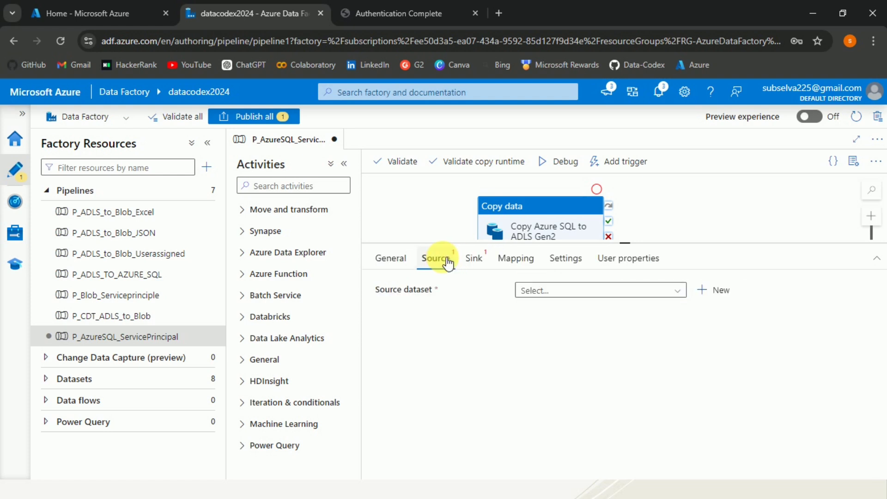
{"action": "left_click", "coordinate": [721, 292]}
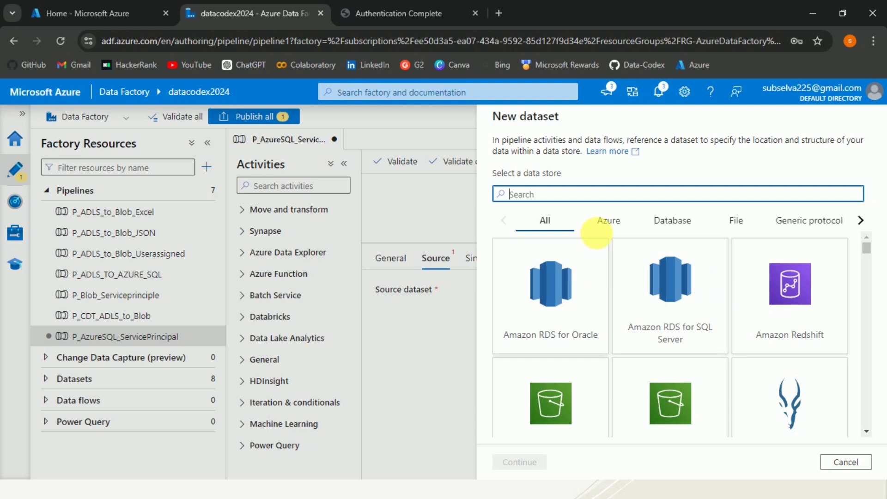
{"action": "left_click", "coordinate": [609, 235]}
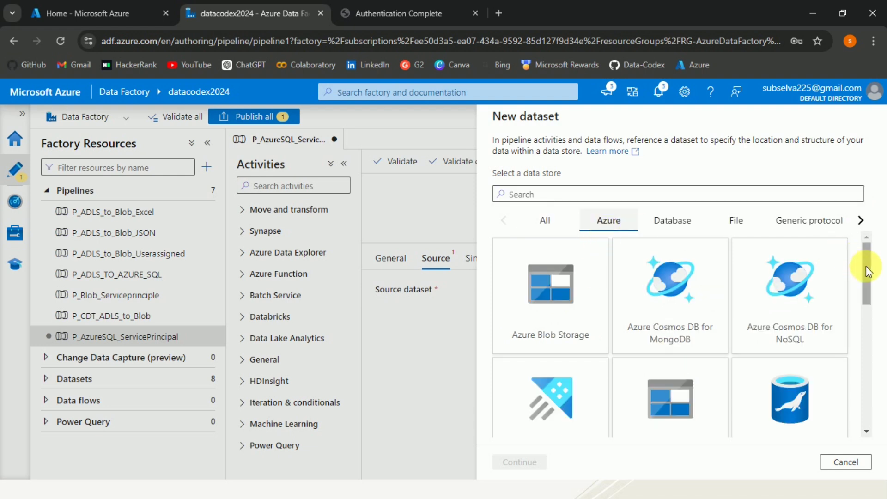
{"action": "scroll", "coordinate": [868, 323], "scroll_direction": "down", "scroll_amount": 5}
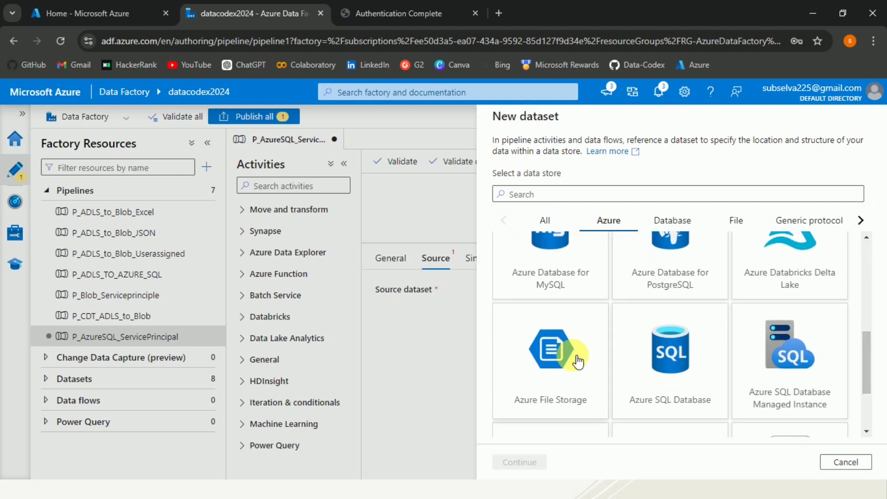
{"action": "left_click", "coordinate": [670, 368]}
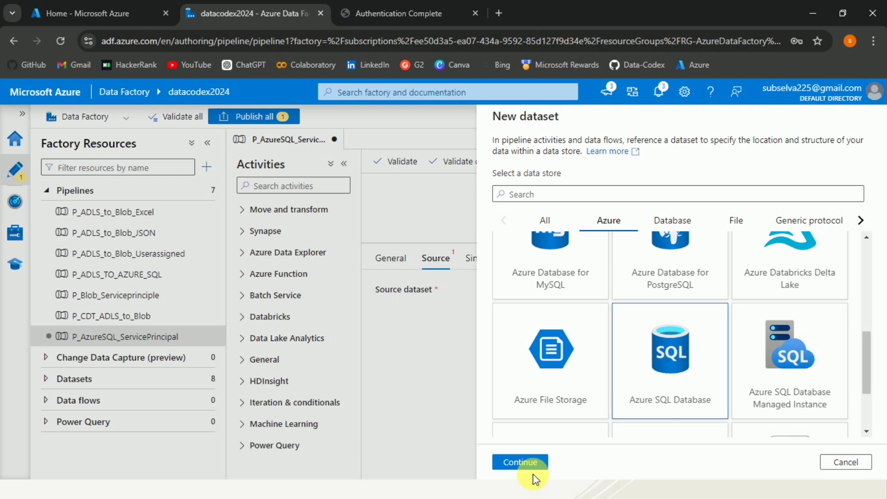
{"action": "left_click", "coordinate": [521, 462]}
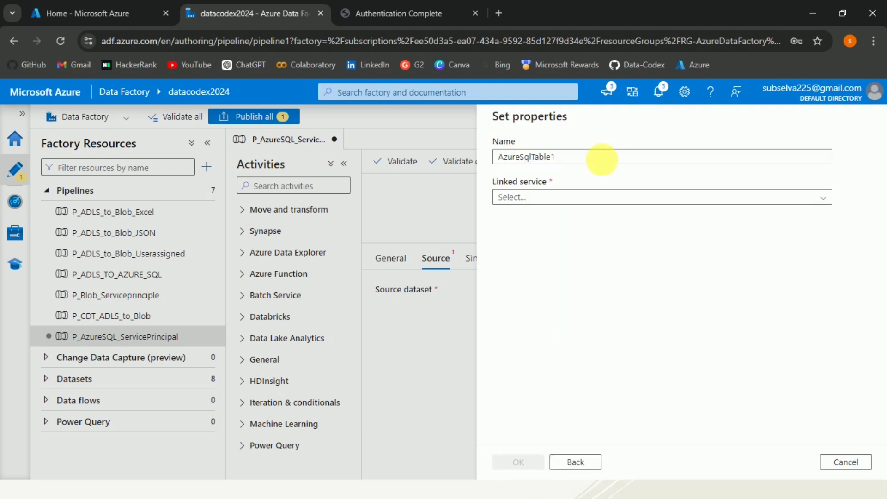
{"action": "left_click_drag", "start_coordinate": [594, 157], "coordinate": [475, 163]}
{"action": "type", "text": "DS_"}
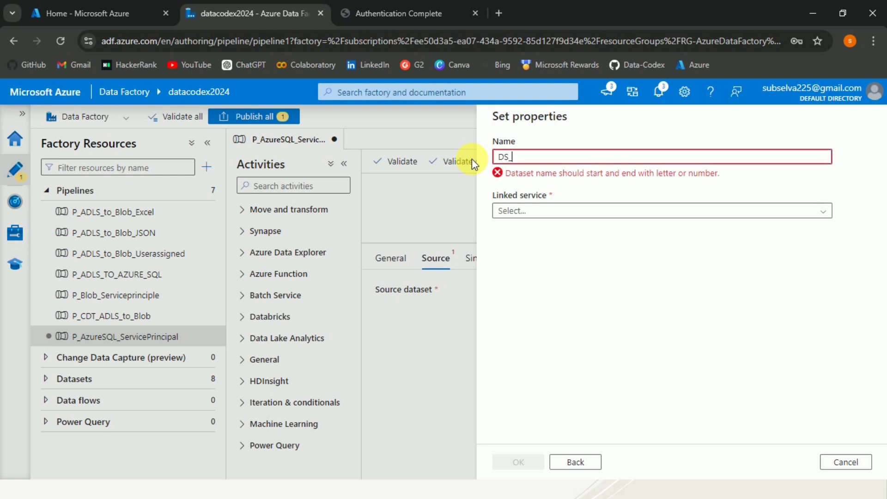
{"action": "type", "text": "AzSQL_SP"}
Step: Start a new linked service and name it LS_AzSQL_SP
{"action": "left_click", "coordinate": [524, 198]}
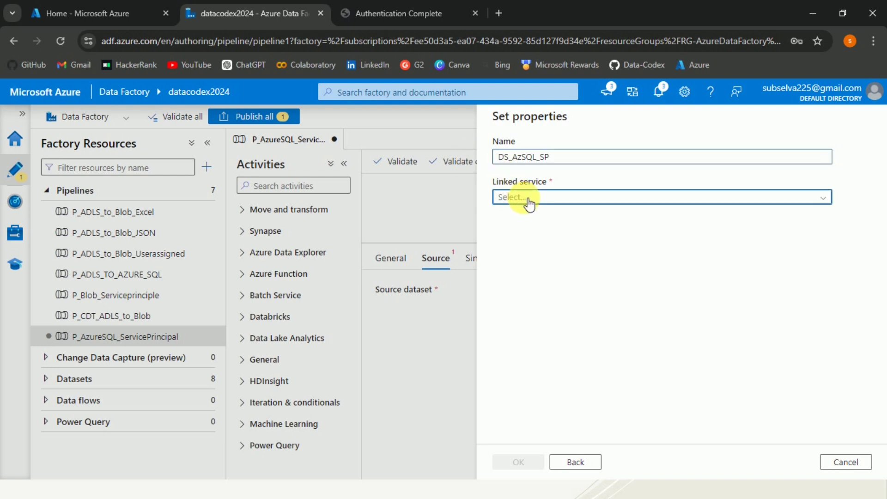
{"action": "left_click", "coordinate": [519, 240]}
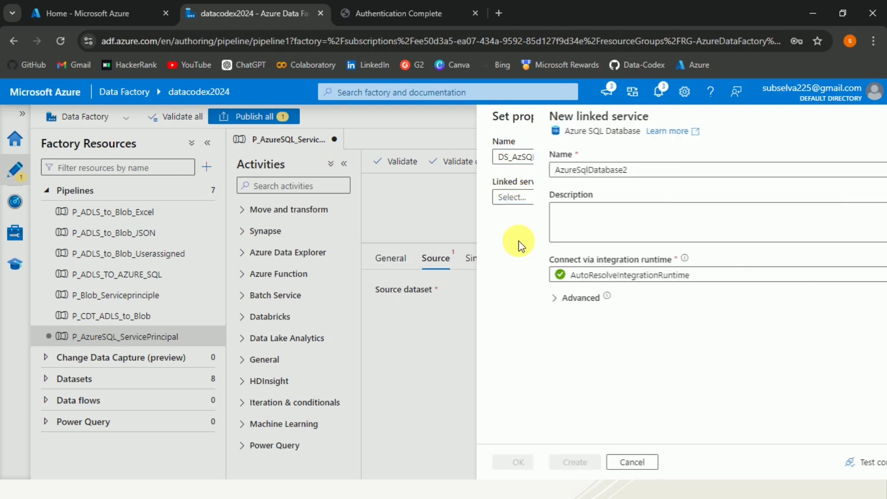
{"action": "left_click", "coordinate": [579, 175]}
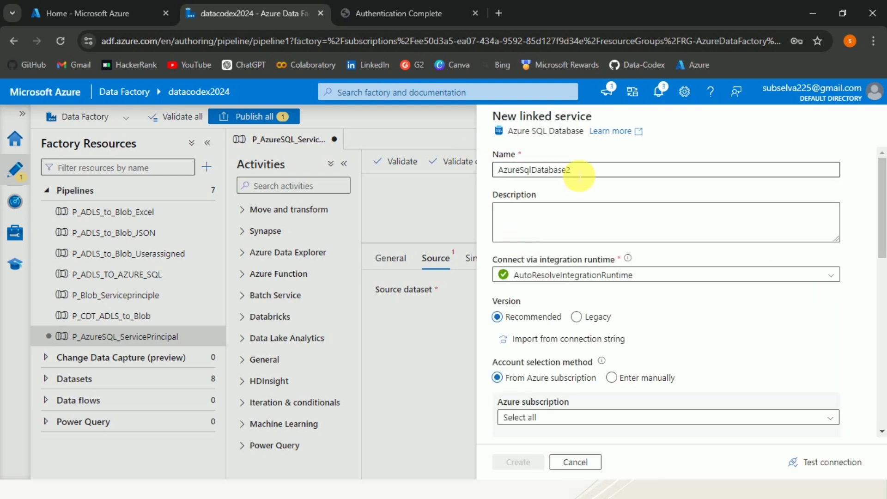
{"action": "left_click_drag", "start_coordinate": [579, 175], "coordinate": [503, 169]}
{"action": "key", "text": "BackSpace"}
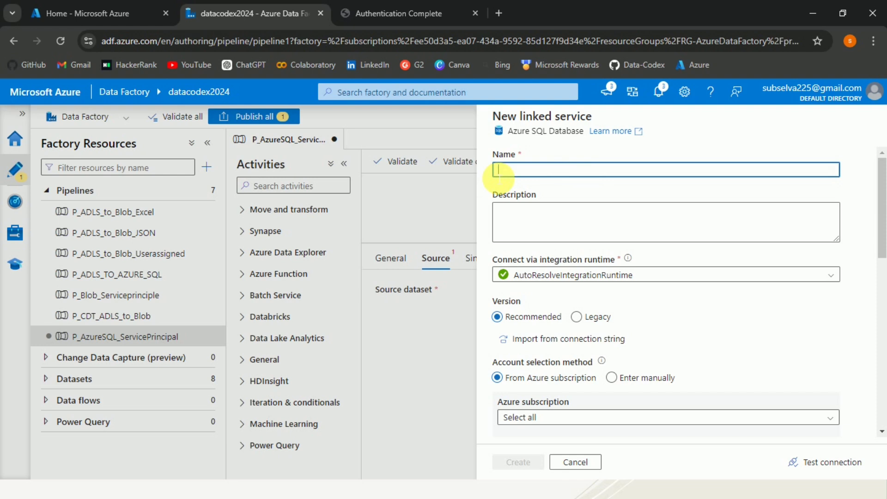
{"action": "type", "text": "LS_Az"}
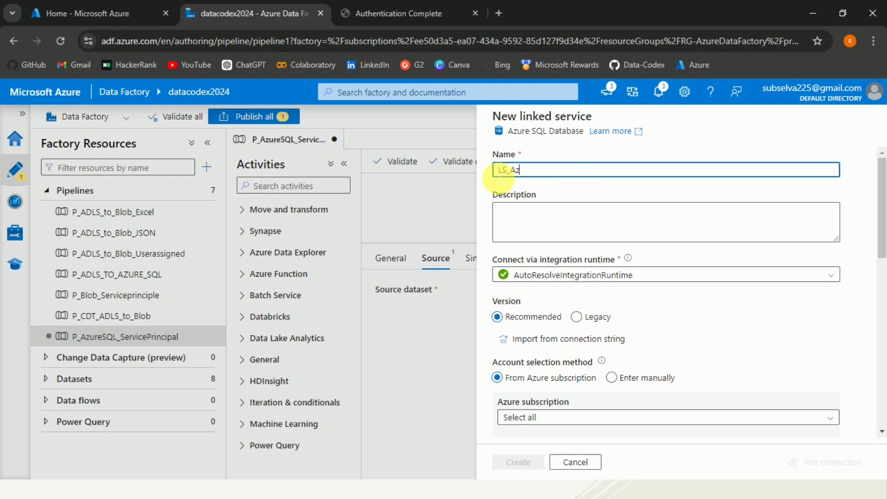
{"action": "type", "text": "SQL_SP"}
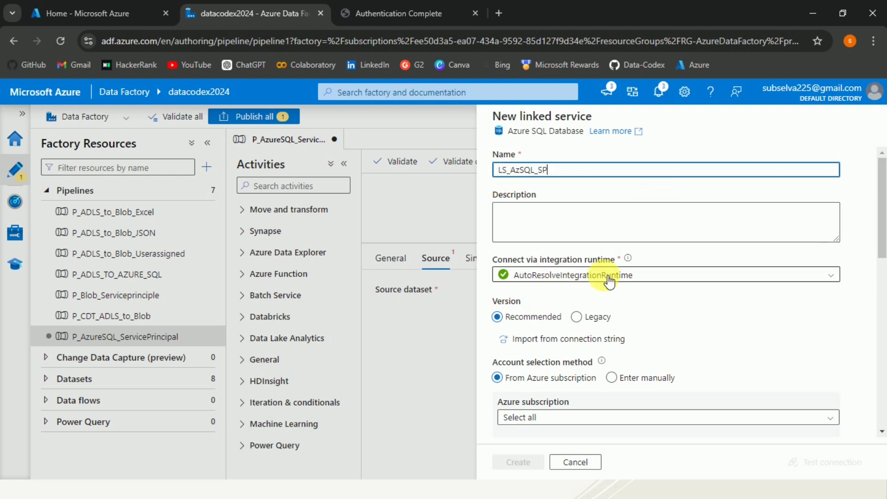
Step: Keep AutoResolveIntegrationRuntime and target server azuredatafactorydemo, database SampleDB under the Microsoft subscription
{"action": "left_click", "coordinate": [834, 276]}
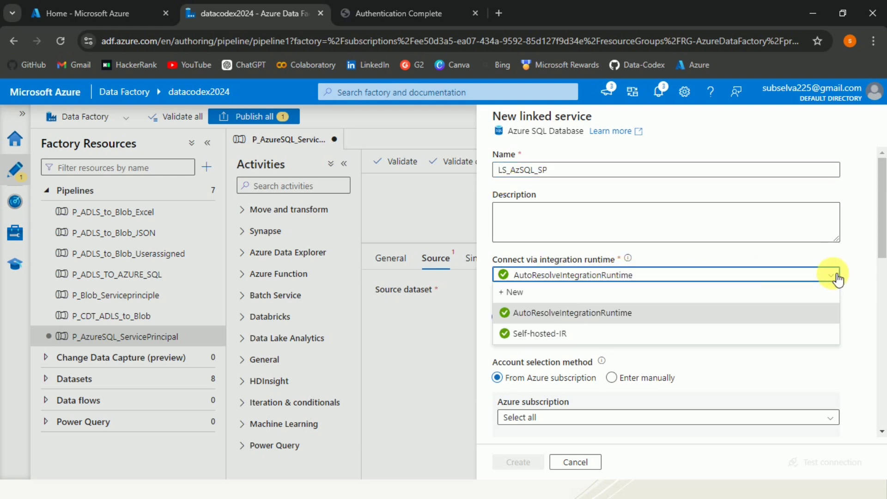
{"action": "left_click", "coordinate": [853, 251]}
{"action": "scroll", "coordinate": [883, 225], "scroll_direction": "down", "scroll_amount": 4}
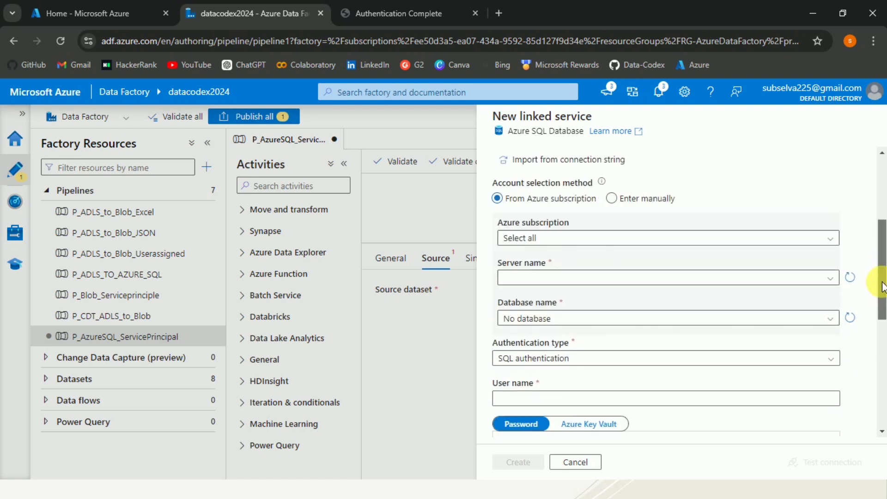
{"action": "left_click", "coordinate": [568, 232]}
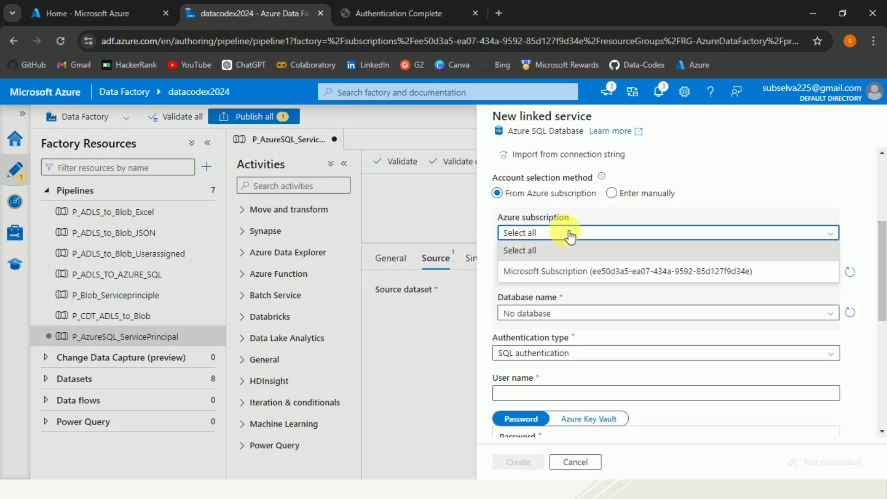
{"action": "left_click", "coordinate": [567, 273]}
{"action": "left_click", "coordinate": [560, 273]}
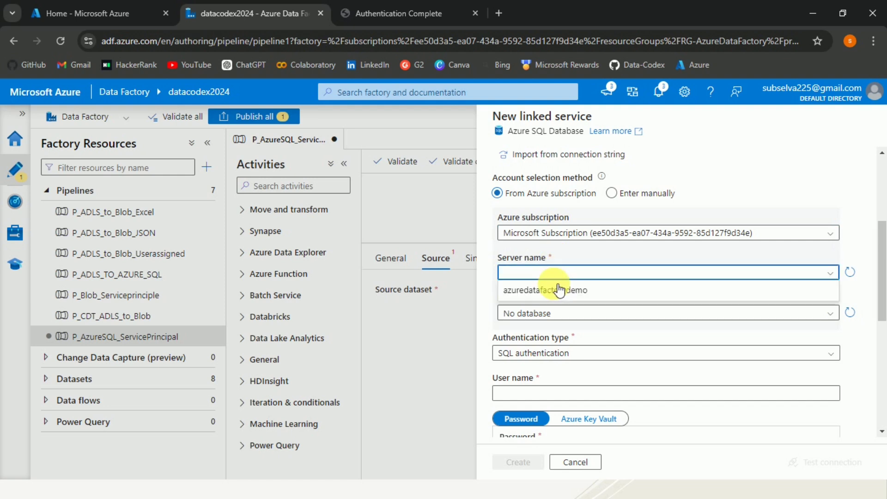
{"action": "left_click", "coordinate": [552, 291]}
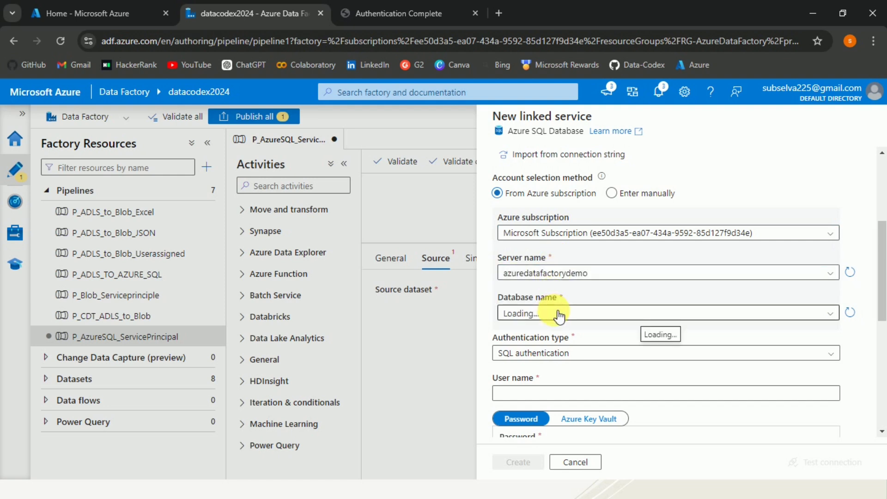
{"action": "left_click", "coordinate": [558, 313]}
{"action": "left_click", "coordinate": [554, 332]}
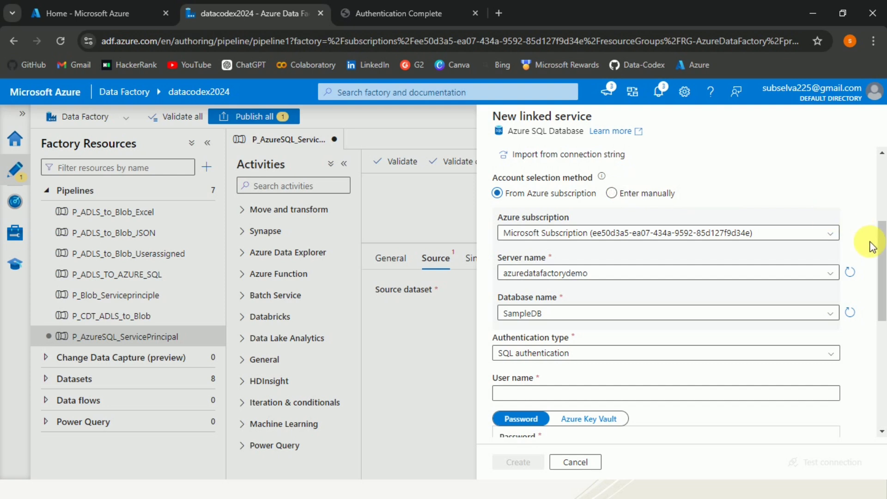
{"action": "left_click_drag", "start_coordinate": [882, 261], "coordinate": [884, 307]}
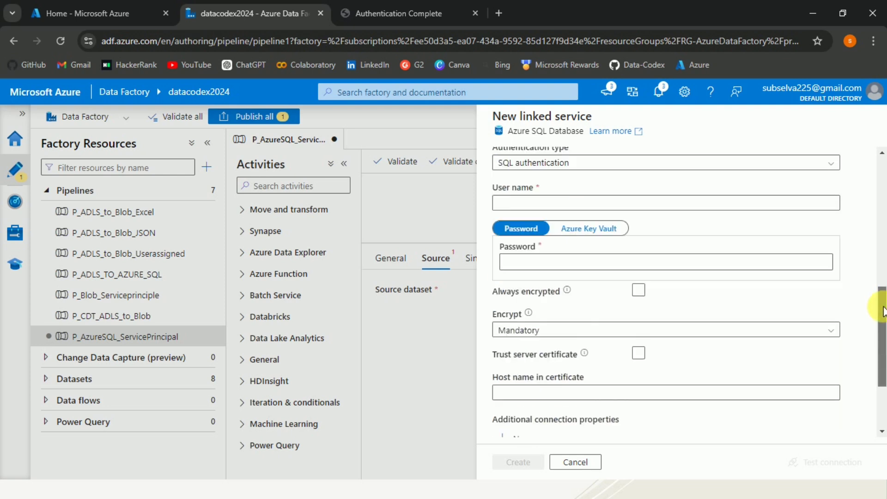
{"action": "left_click", "coordinate": [806, 163]}
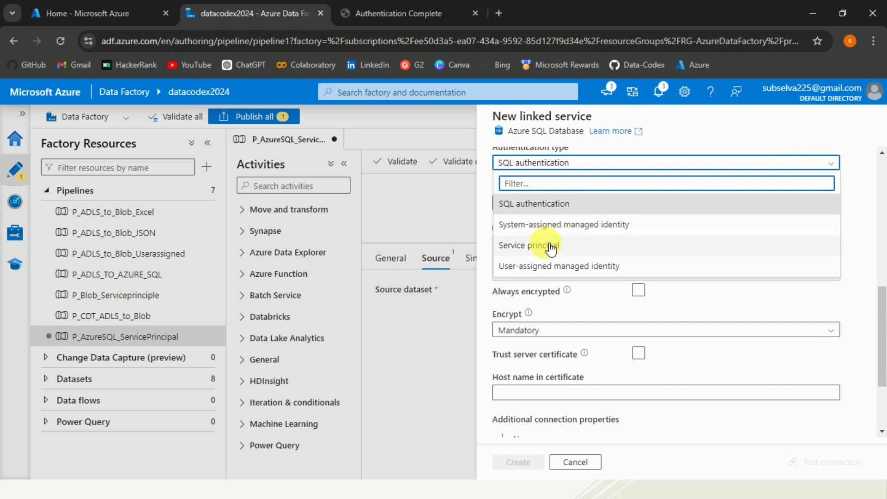
{"action": "left_click", "coordinate": [524, 245]}
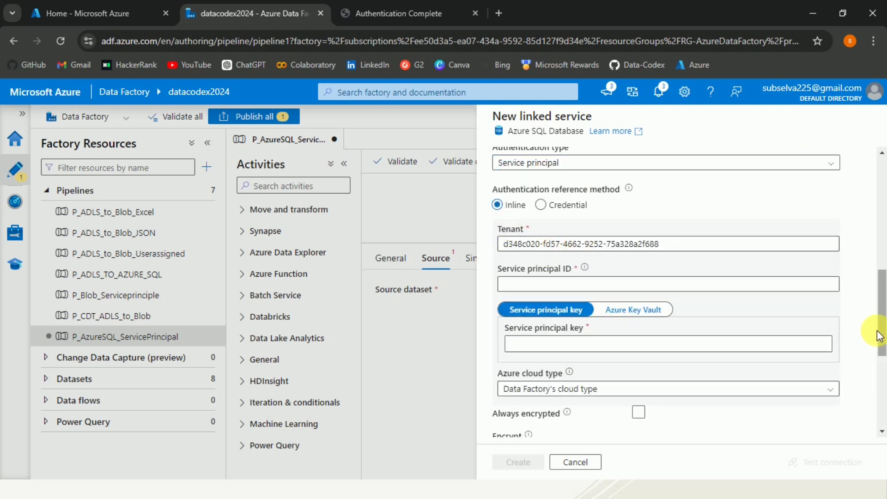
{"action": "mouse_move", "coordinate": [879, 339]}
{"action": "left_mouse_down"}
{"action": "mouse_move", "coordinate": [878, 323]}
{"action": "mouse_move", "coordinate": [878, 337]}
{"action": "left_mouse_up"}
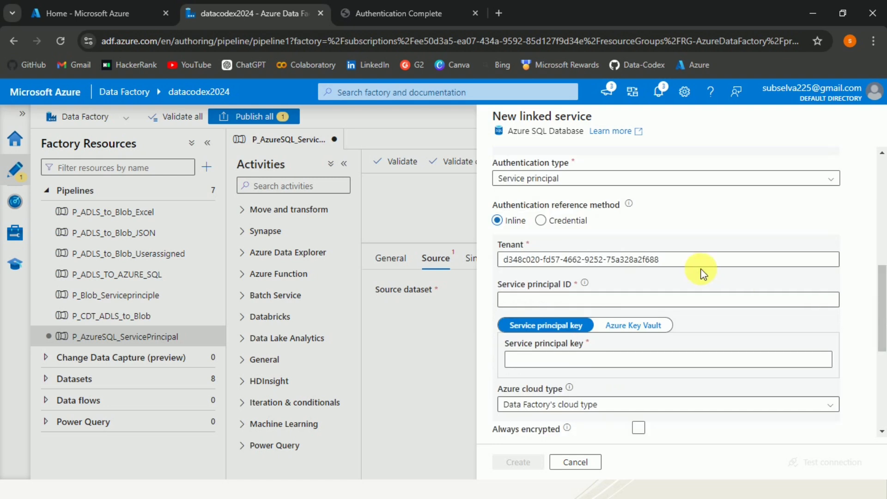
{"action": "left_click_drag", "start_coordinate": [685, 262], "coordinate": [470, 268]}
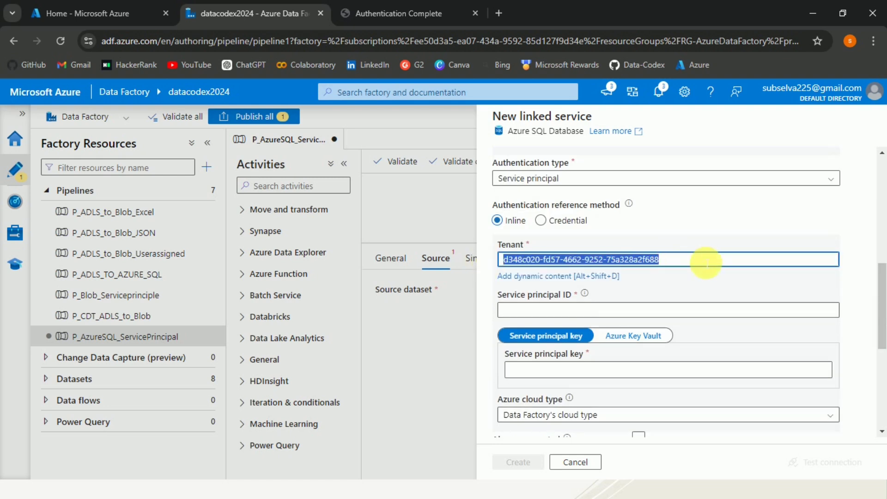
{"action": "left_click", "coordinate": [683, 231]}
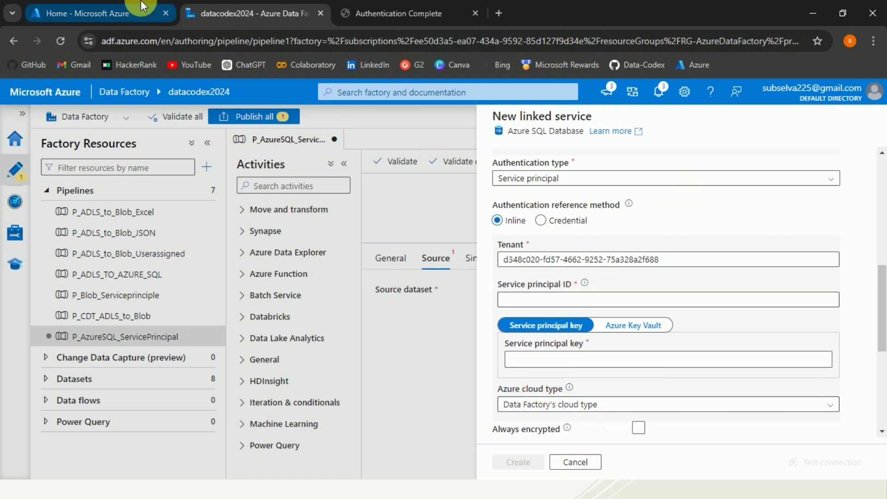
Step: Find demoapp under Microsoft Entra ID app registrations and copy its Application (client) ID
{"action": "left_click", "coordinate": [151, 11]}
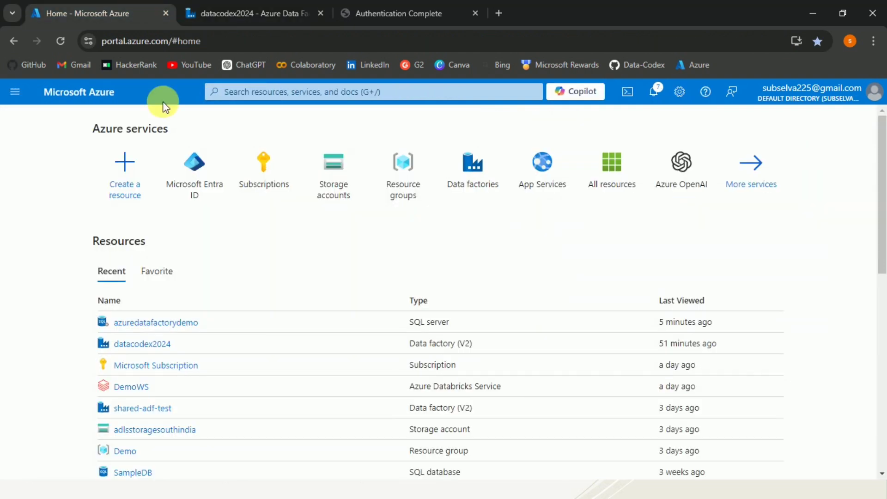
{"action": "left_click", "coordinate": [198, 169]}
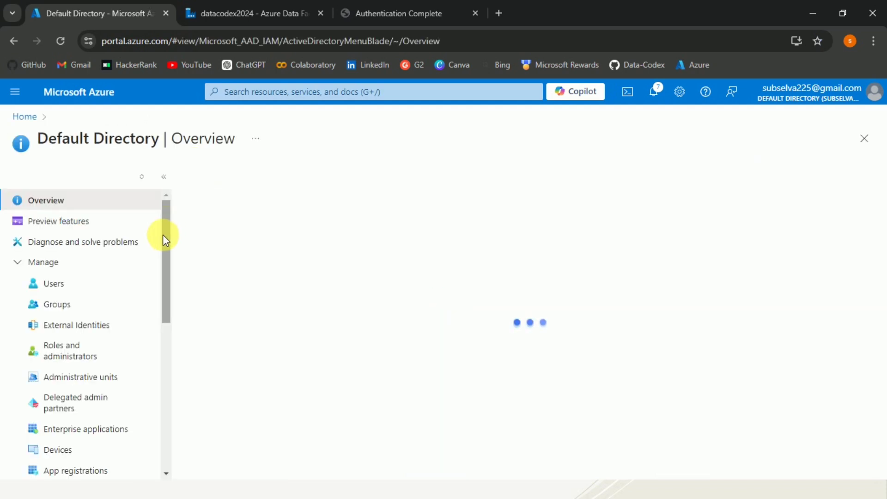
{"action": "left_click_drag", "start_coordinate": [163, 234], "coordinate": [160, 295]}
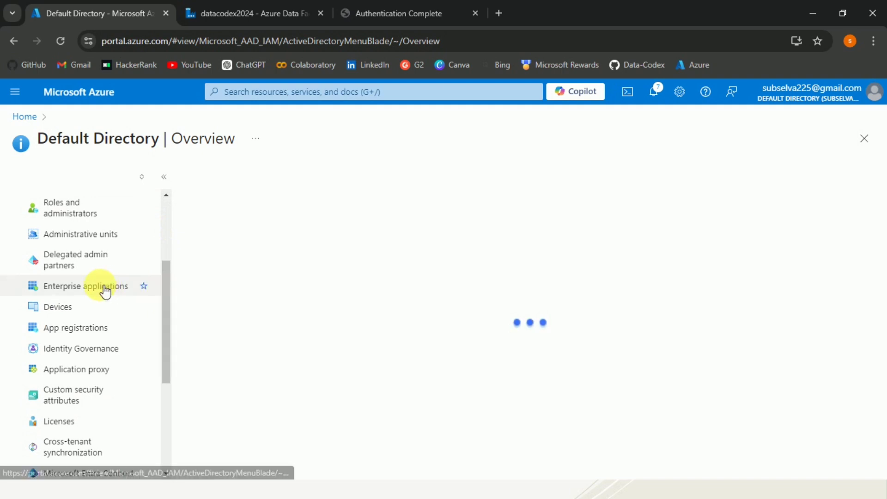
{"action": "left_click", "coordinate": [86, 331]}
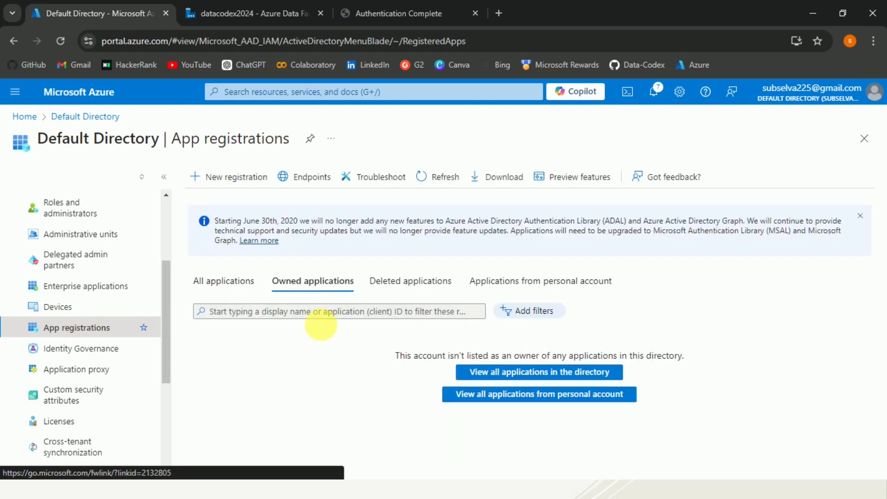
{"action": "left_click", "coordinate": [229, 291]}
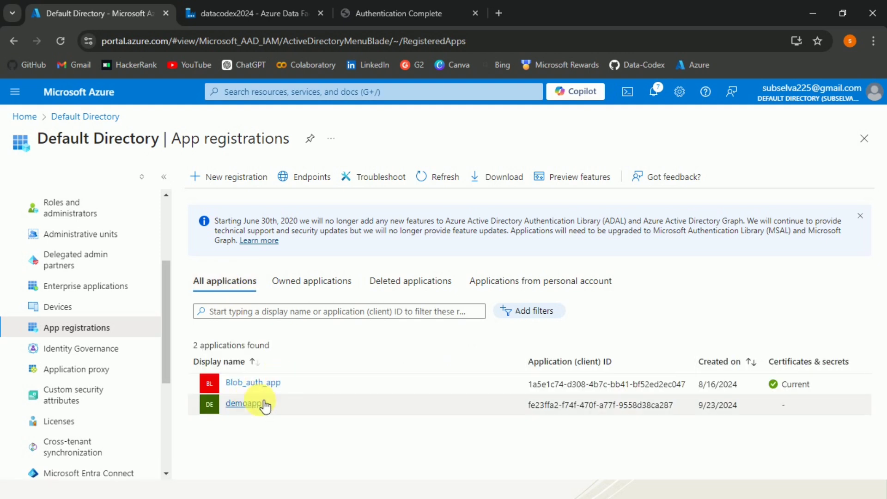
{"action": "left_click", "coordinate": [253, 406]}
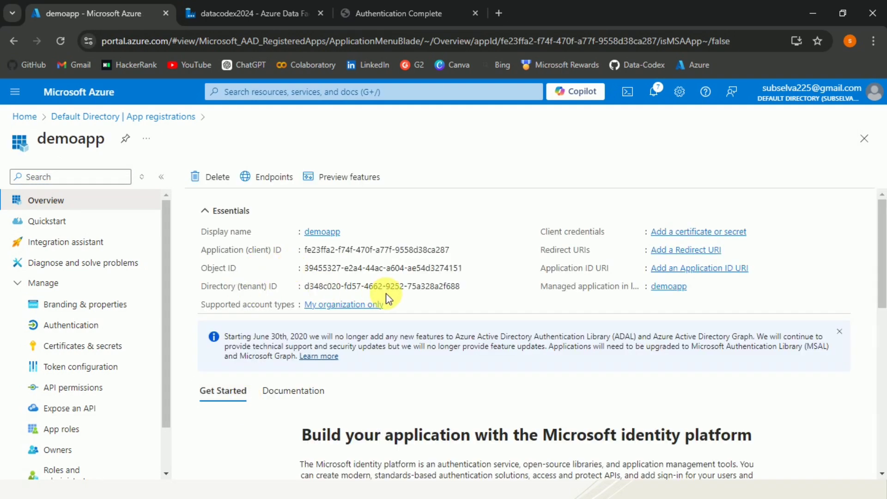
{"action": "mouse_move", "coordinate": [302, 251]}
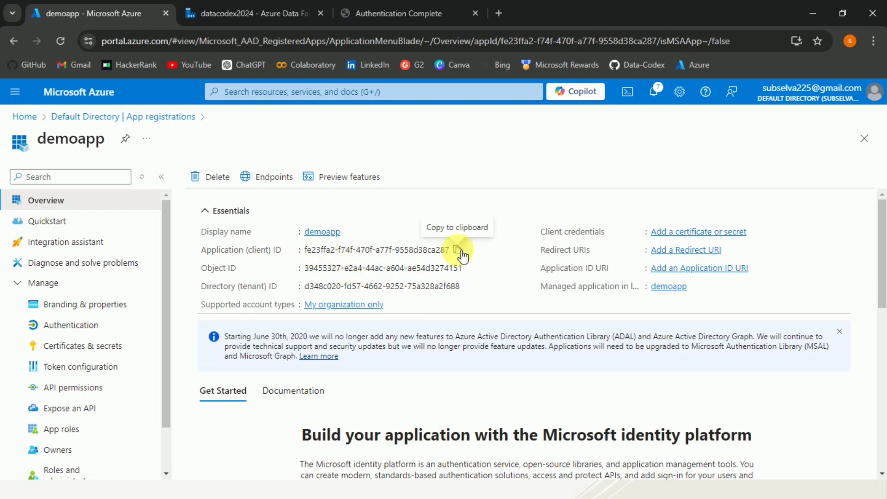
{"action": "left_click", "coordinate": [459, 251]}
Step: Paste demoapp's client ID into Service principal ID, then return to the demoapp tab
{"action": "left_click", "coordinate": [277, 13]}
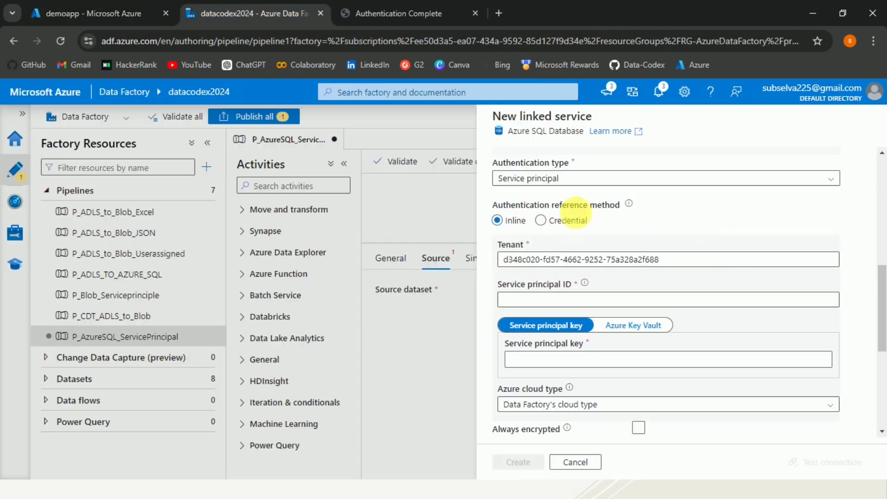
{"action": "left_click", "coordinate": [624, 301]}
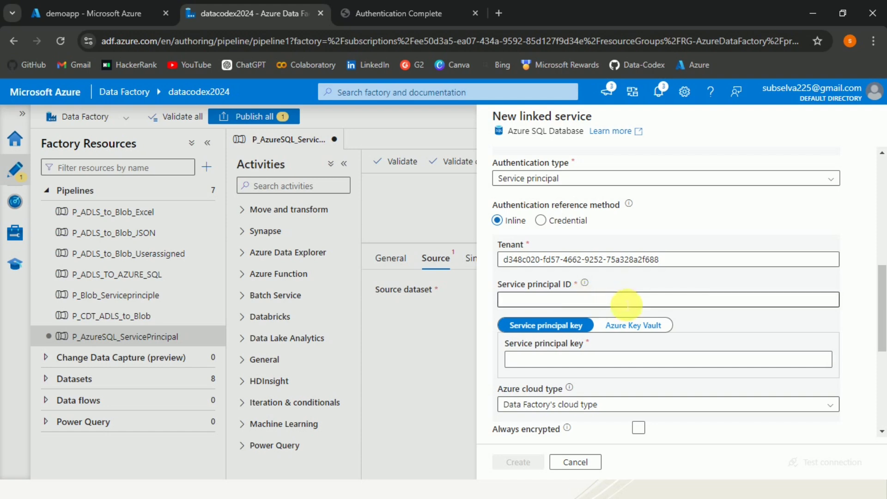
{"action": "key", "text": "ctrl+v"}
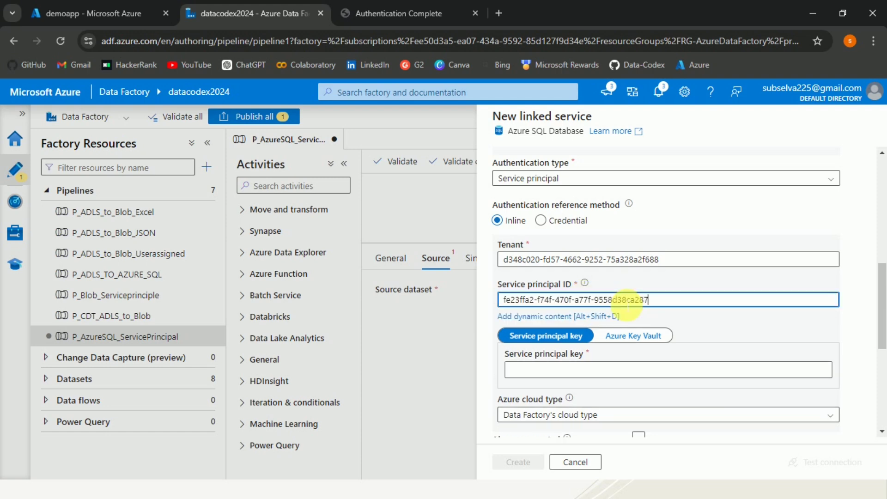
{"action": "left_click", "coordinate": [116, 10]}
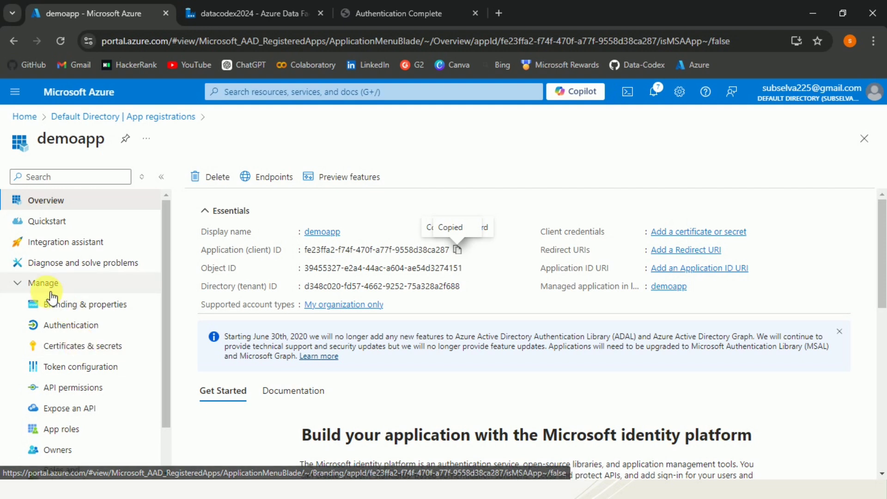
Step: Add a 180-day client secret 'newsecret' to demoapp and copy its value
{"action": "left_click", "coordinate": [73, 352]}
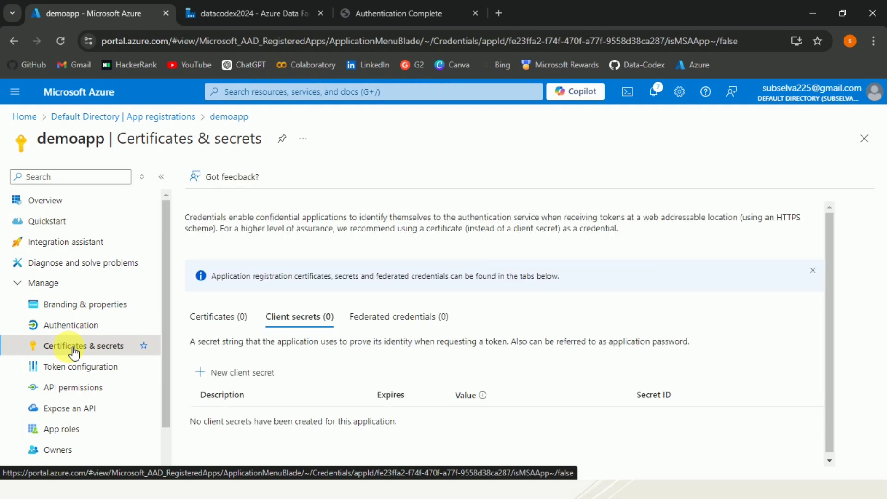
{"action": "left_click", "coordinate": [233, 378]}
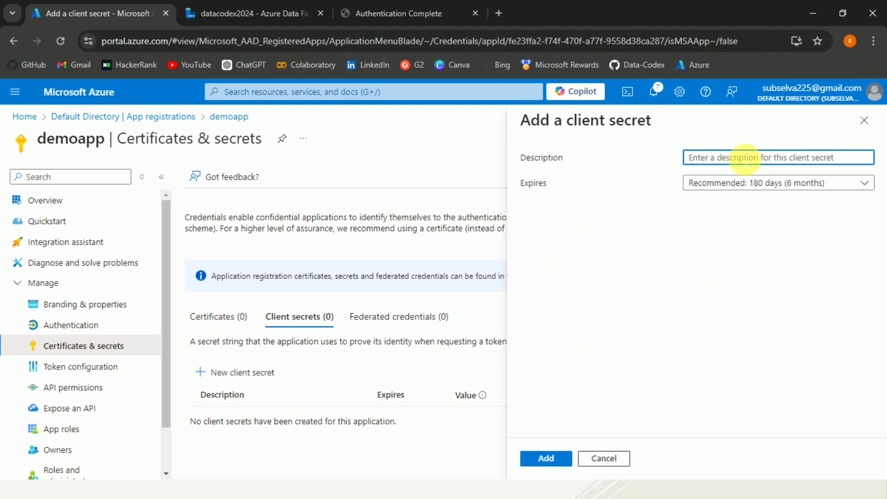
{"action": "type", "text": "newsecret"}
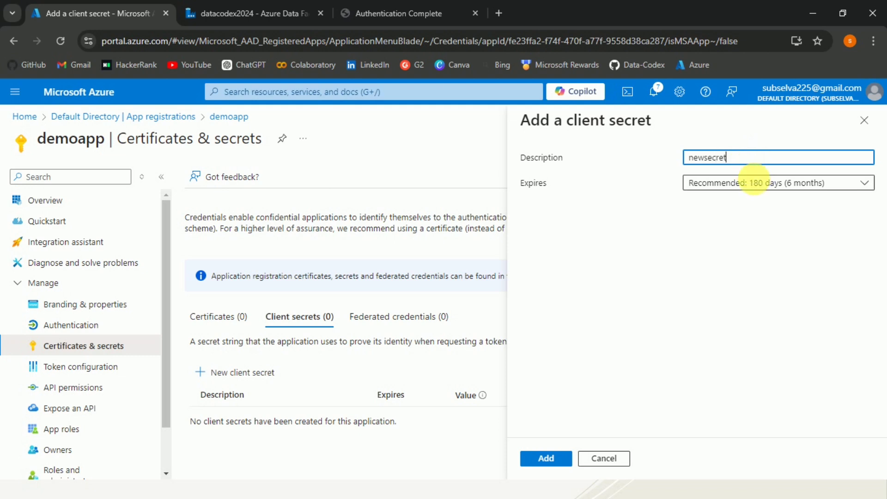
{"action": "left_click", "coordinate": [751, 186]}
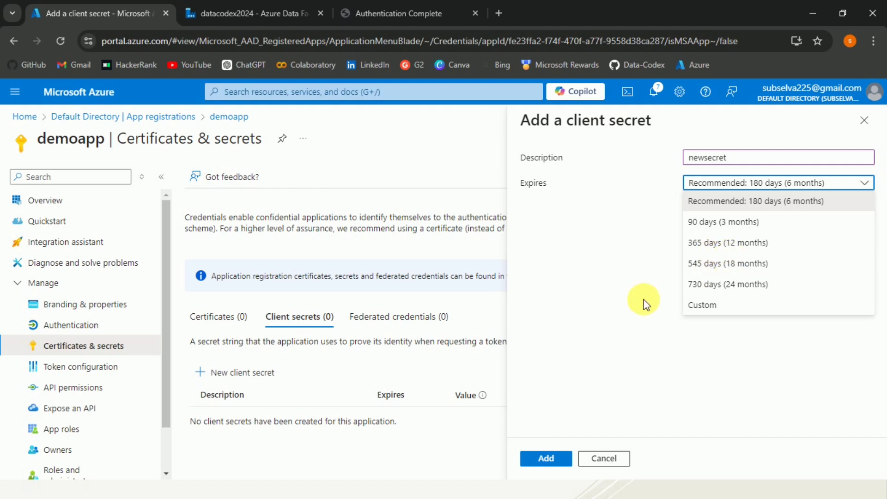
{"action": "left_click", "coordinate": [628, 361]}
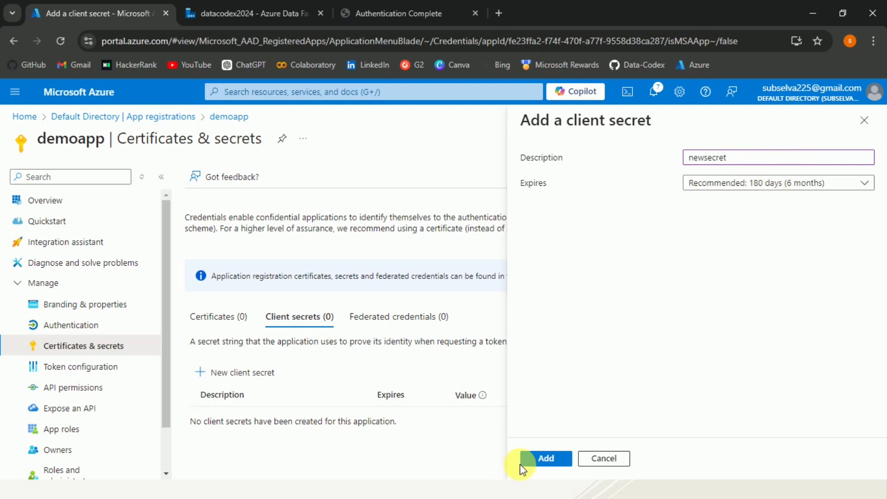
{"action": "left_click", "coordinate": [536, 460]}
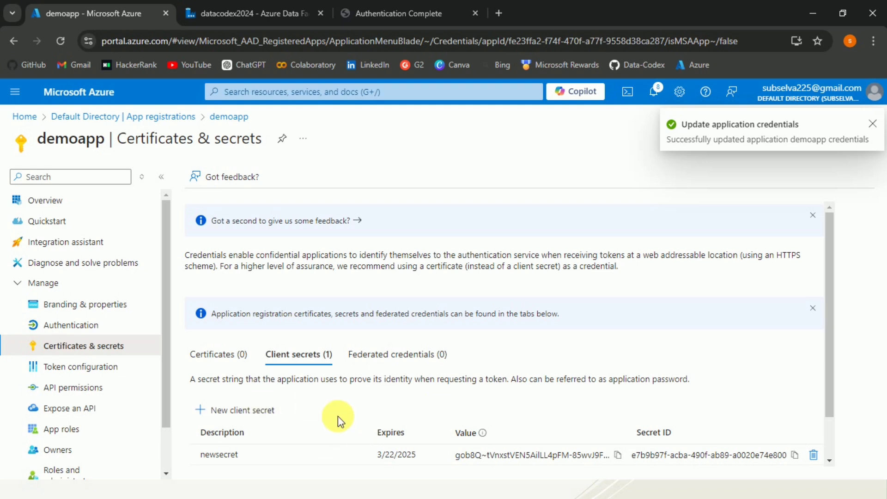
{"action": "left_click", "coordinate": [618, 455]}
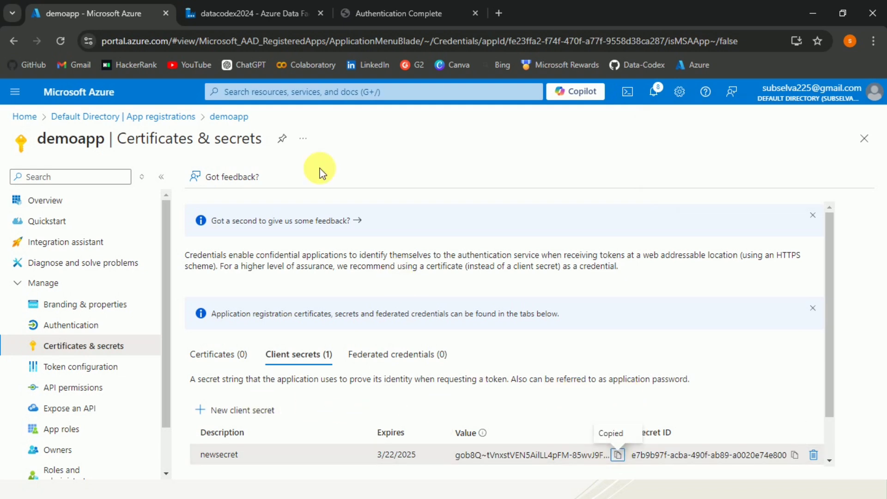
{"action": "left_click", "coordinate": [262, 5]}
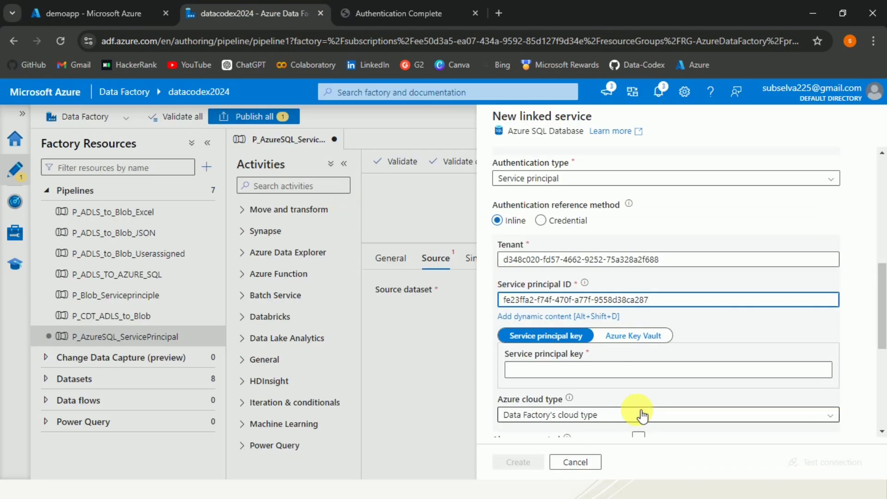
Step: Paste the secret as Service principal key, test the connection, and create LS_AzSQL_SP
{"action": "left_click", "coordinate": [595, 372]}
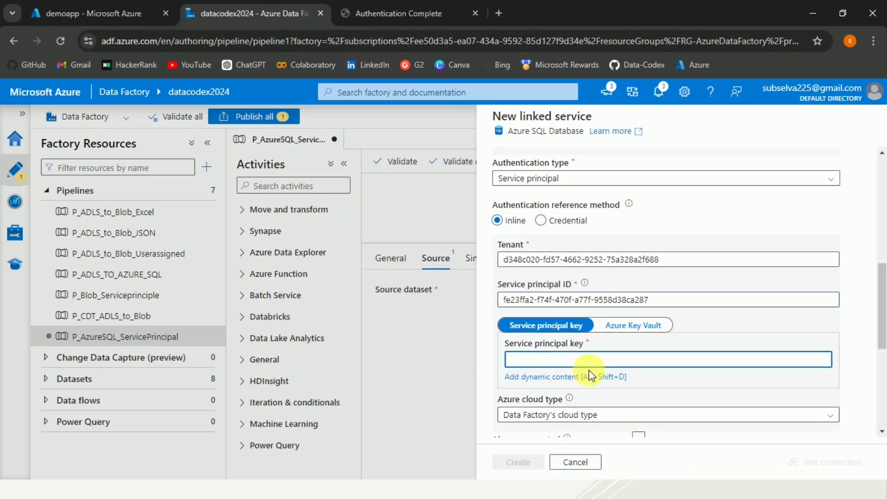
{"action": "key", "text": "ctrl+v"}
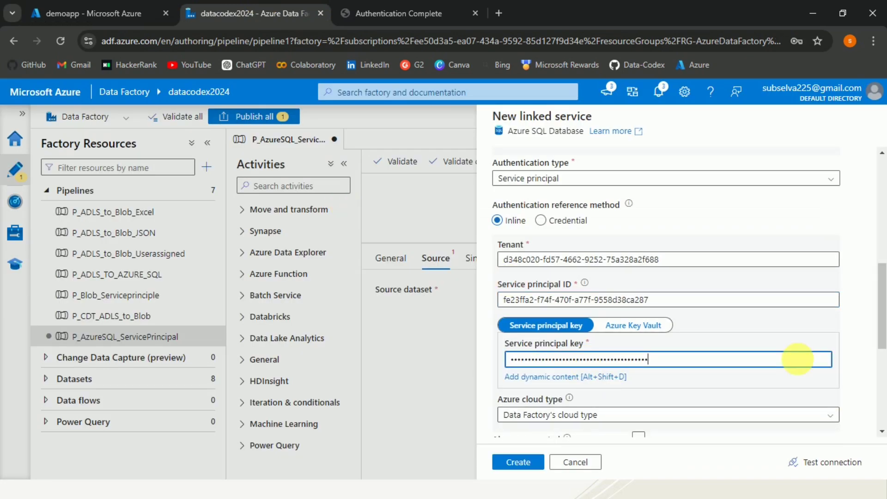
{"action": "left_click", "coordinate": [805, 460]}
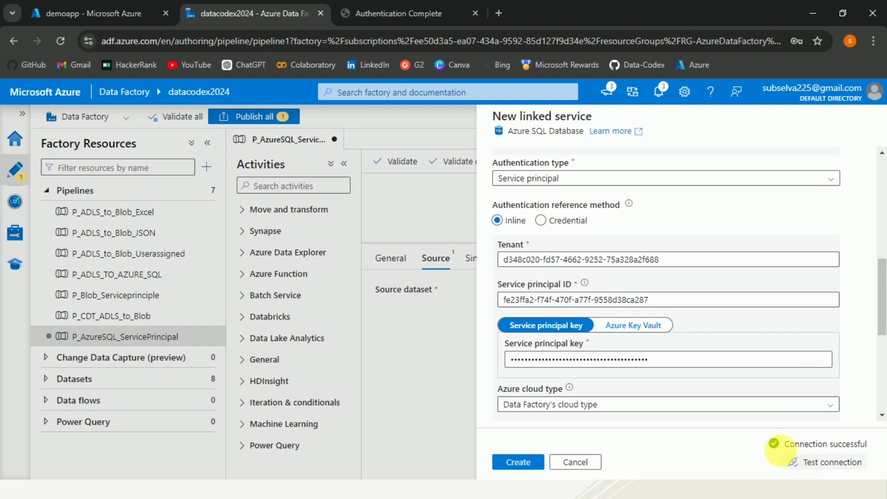
{"action": "left_click", "coordinate": [525, 462]}
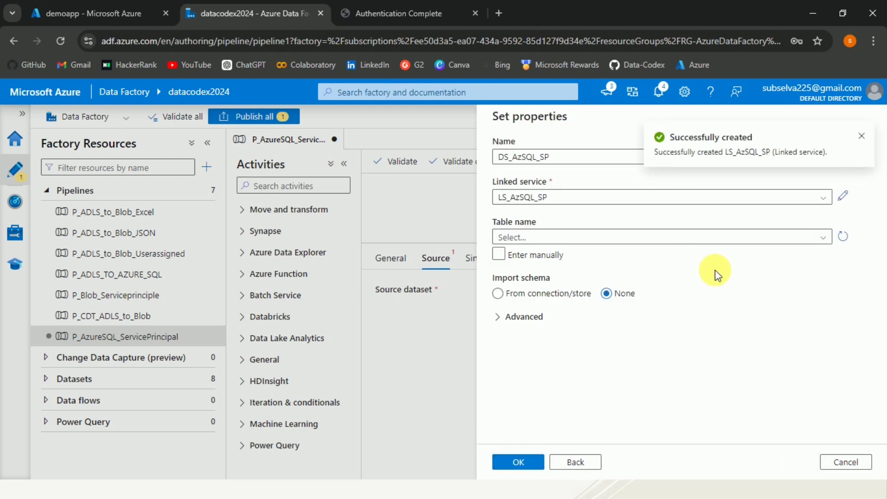
Step: Point DS_AzSQL_SP at table SalesLT.Product and confirm the source dataset
{"action": "left_click", "coordinate": [661, 238]}
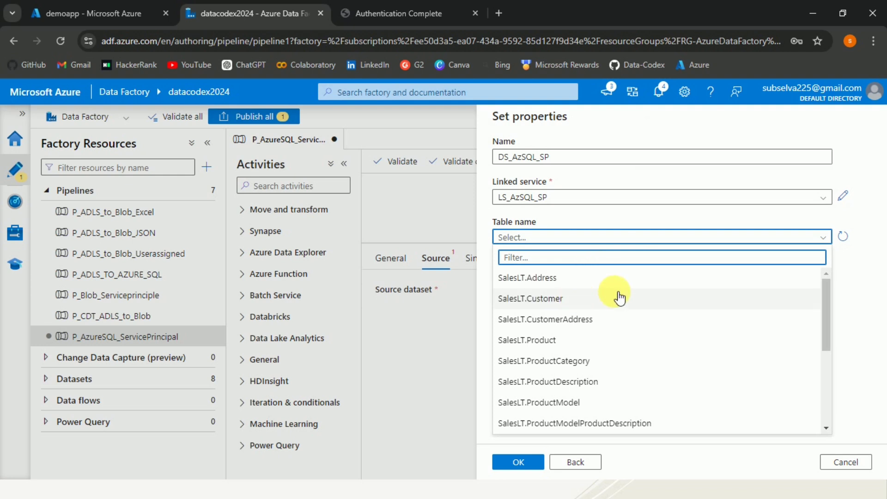
{"action": "left_click", "coordinate": [539, 340]}
{"action": "left_click", "coordinate": [537, 255]}
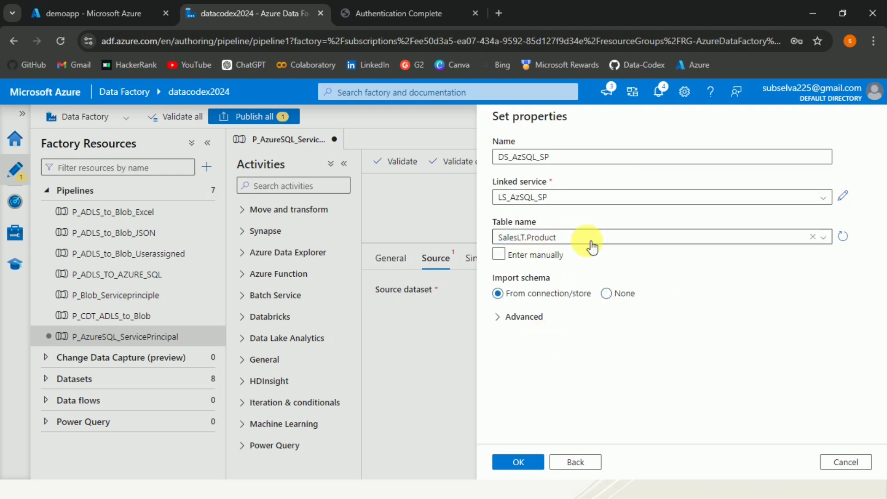
{"action": "left_click", "coordinate": [514, 462]}
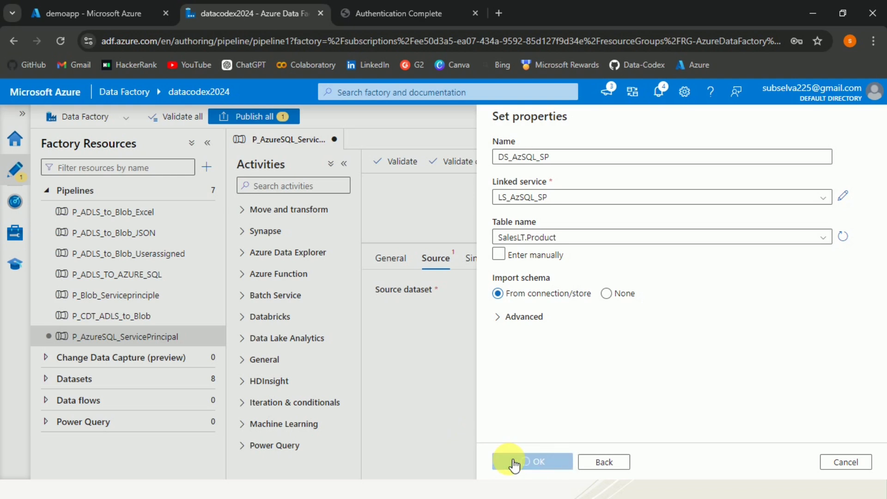
{"action": "left_click", "coordinate": [540, 250]}
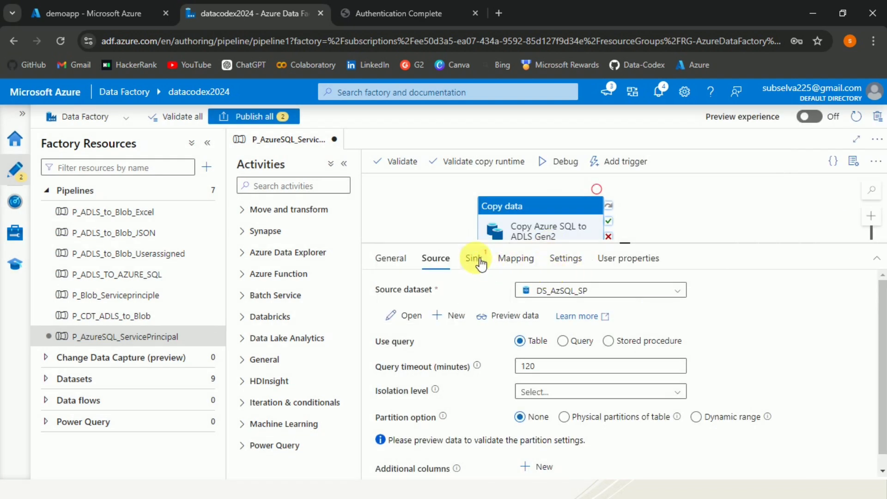
Step: Start a new sink dataset on Azure Data Lake Storage Gen2
{"action": "left_click", "coordinate": [474, 258]}
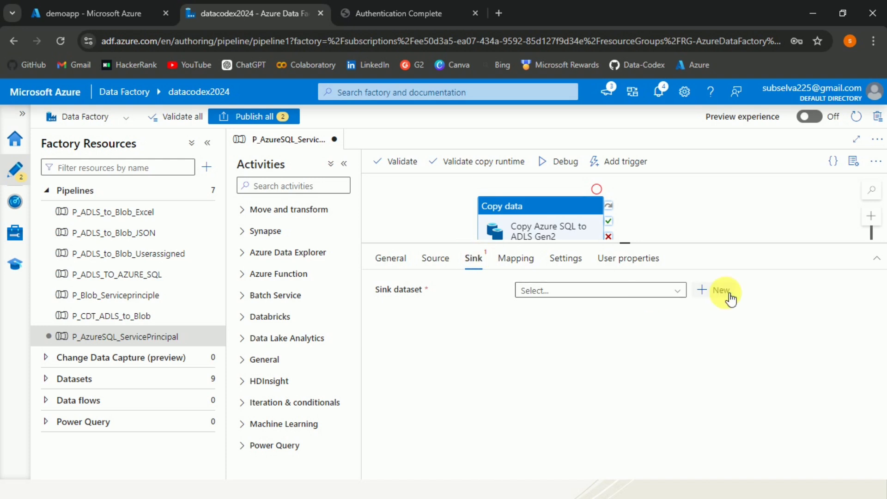
{"action": "left_click", "coordinate": [677, 291]}
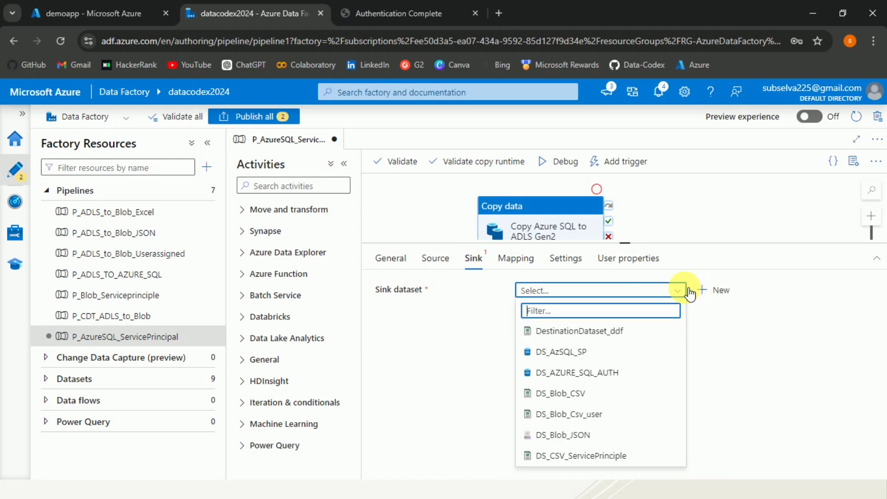
{"action": "left_click", "coordinate": [716, 290]}
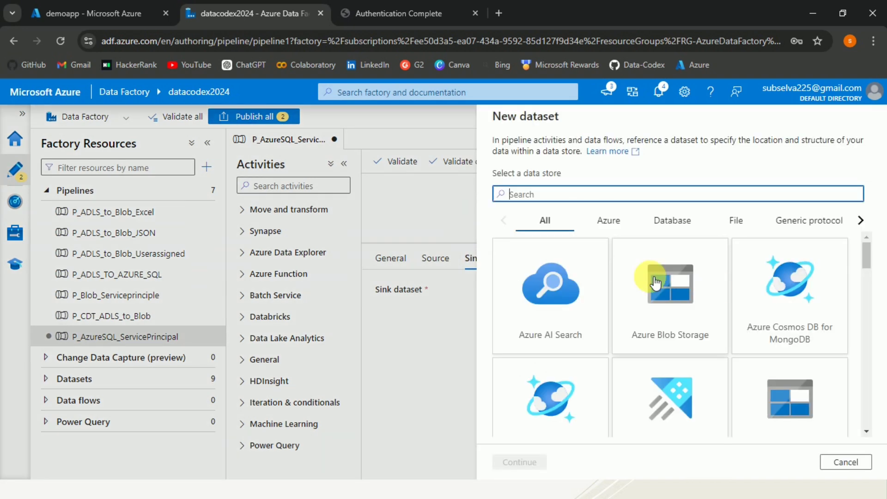
{"action": "left_click_drag", "start_coordinate": [866, 249], "coordinate": [867, 264]}
{"action": "left_click", "coordinate": [762, 328]}
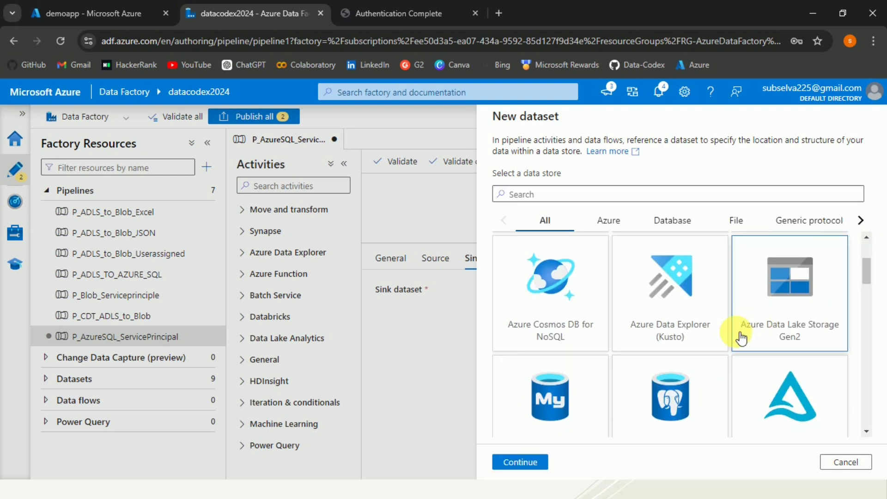
{"action": "left_click", "coordinate": [532, 460]}
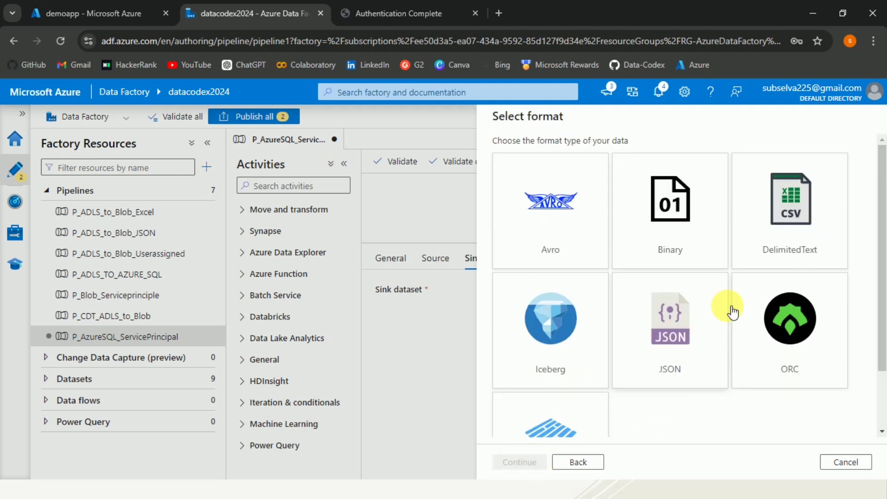
Step: Choose the DelimitedText format and name the dataset DS_AzSQL_CSV
{"action": "left_click", "coordinate": [814, 205]}
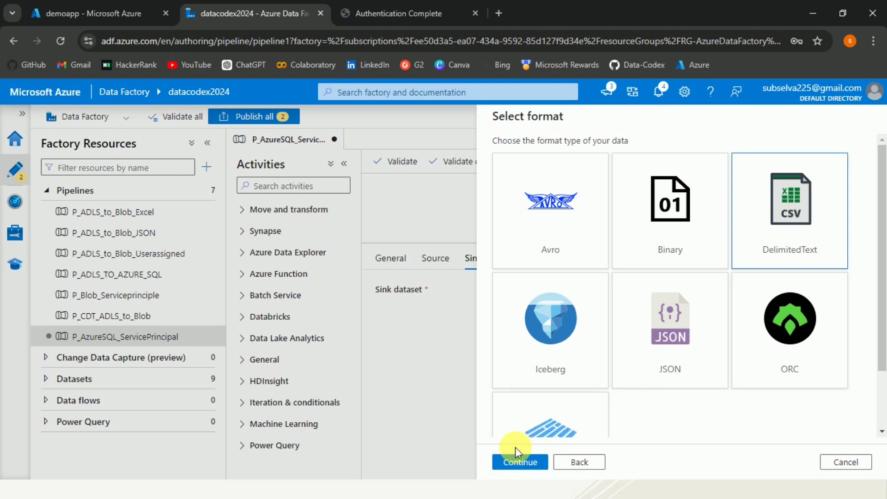
{"action": "left_click", "coordinate": [520, 462]}
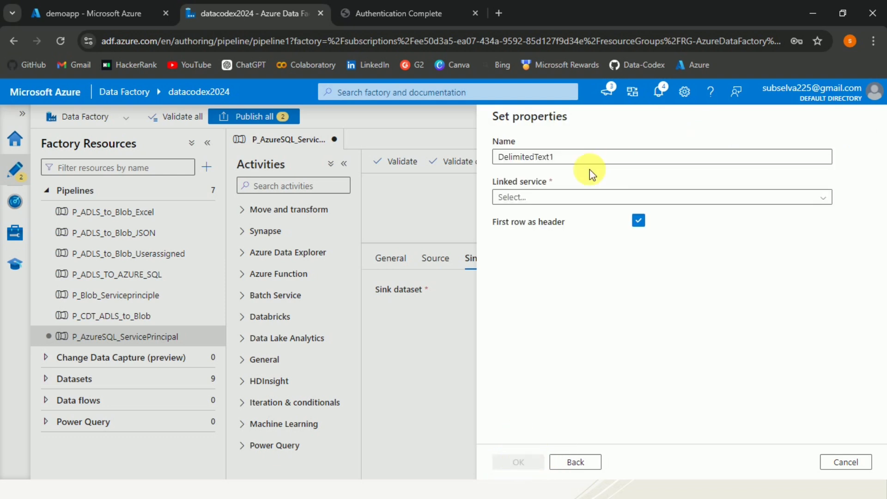
{"action": "left_click", "coordinate": [574, 164]}
{"action": "double_click", "coordinate": [575, 165]}
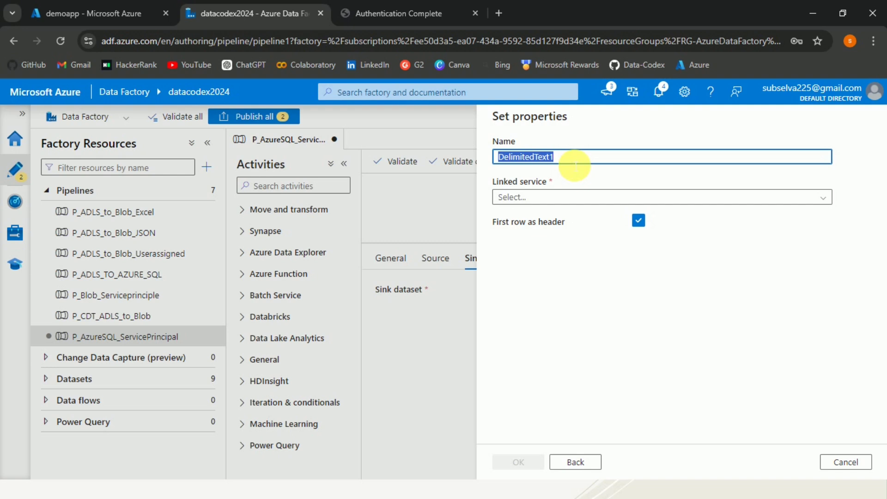
{"action": "type", "text": "DS_"}
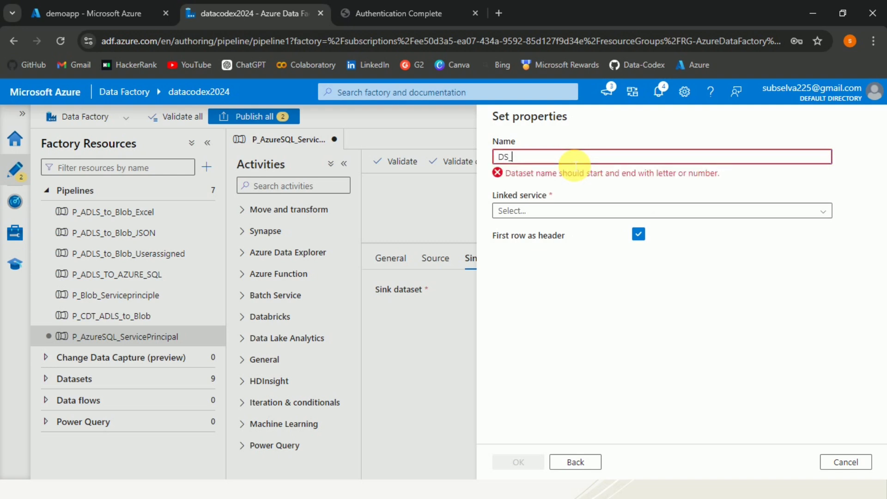
{"action": "type", "text": "AzSQL_CSV"}
Step: Link the sink dataset to LS_adlssouthindia at sample/output/Product.csv with Import schema None
{"action": "left_click", "coordinate": [570, 194]}
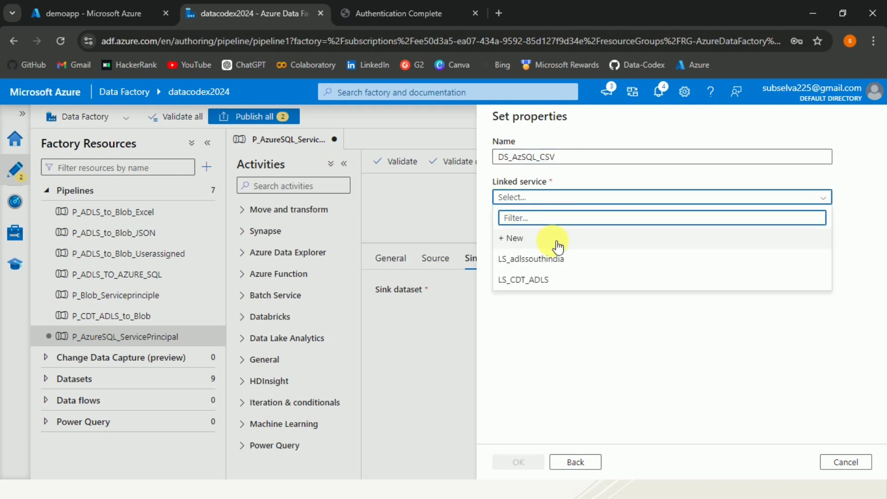
{"action": "left_click", "coordinate": [561, 259]}
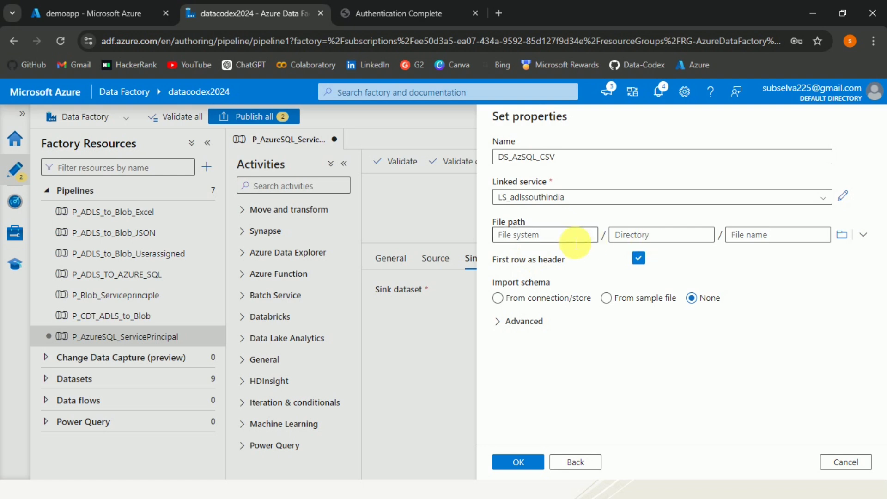
{"action": "left_click", "coordinate": [842, 235]}
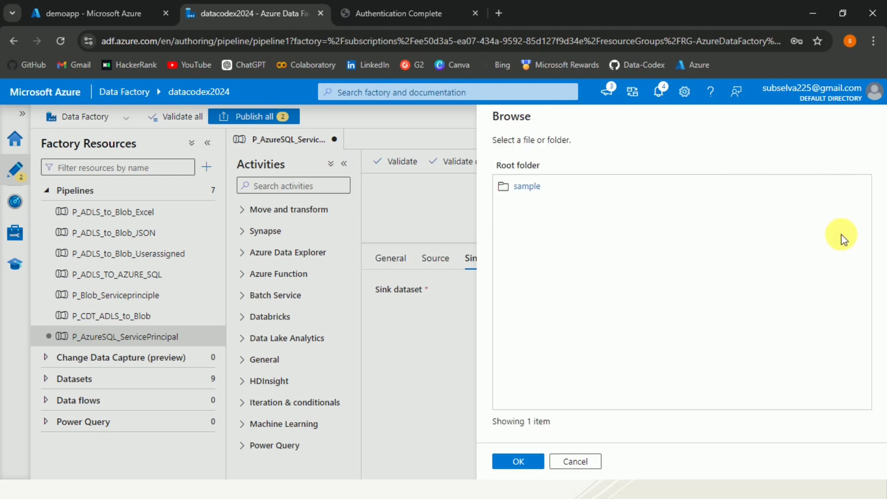
{"action": "left_click", "coordinate": [526, 190]}
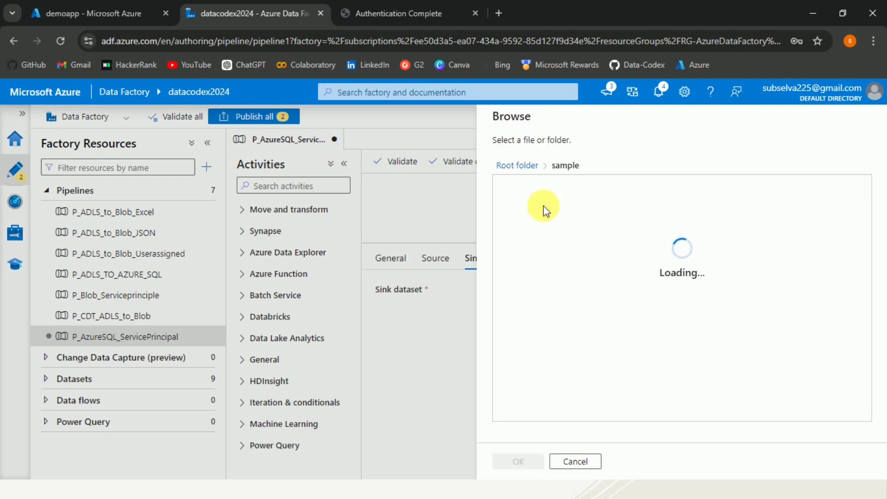
{"action": "left_click", "coordinate": [520, 461]}
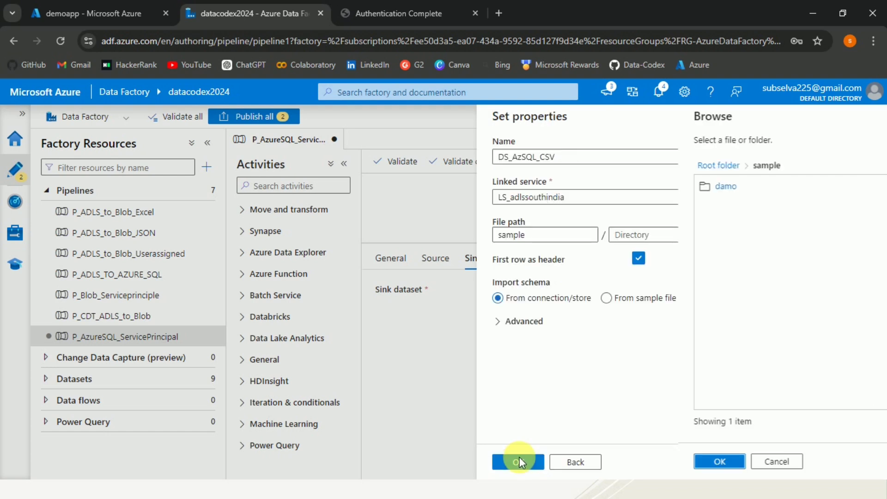
{"action": "left_click", "coordinate": [655, 238]}
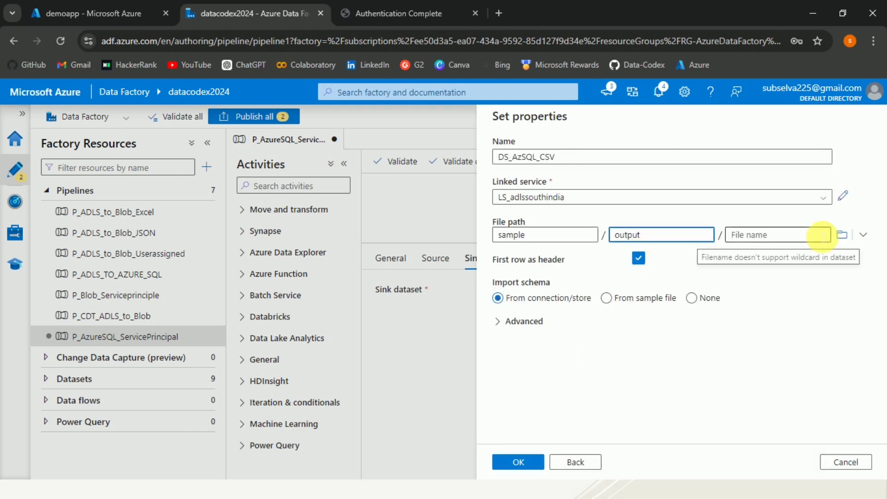
{"action": "left_click", "coordinate": [802, 238]}
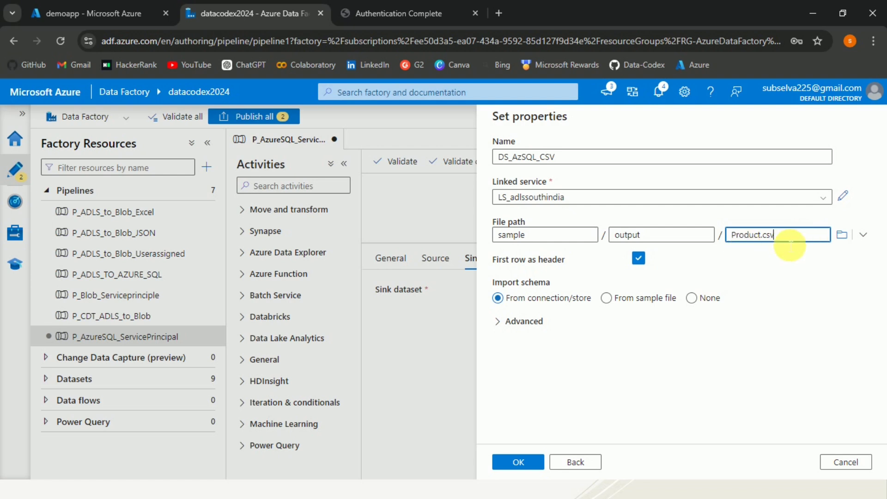
{"action": "left_click", "coordinate": [692, 298]}
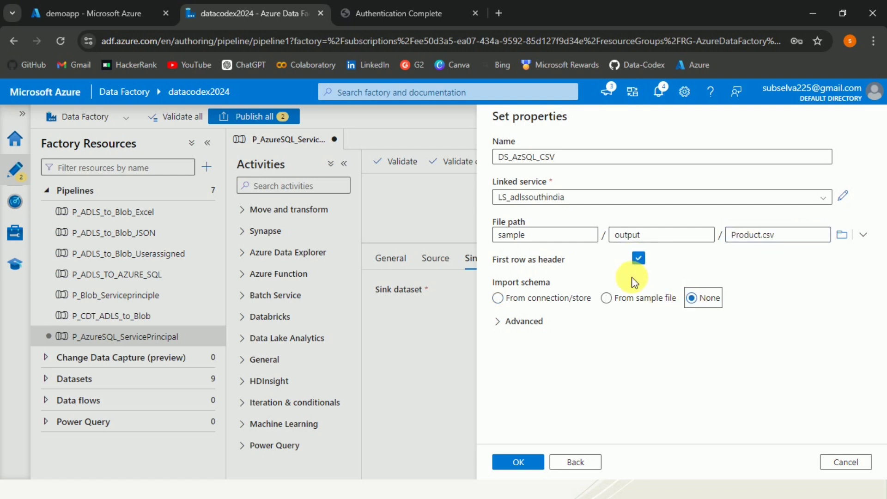
{"action": "left_click", "coordinate": [606, 409]}
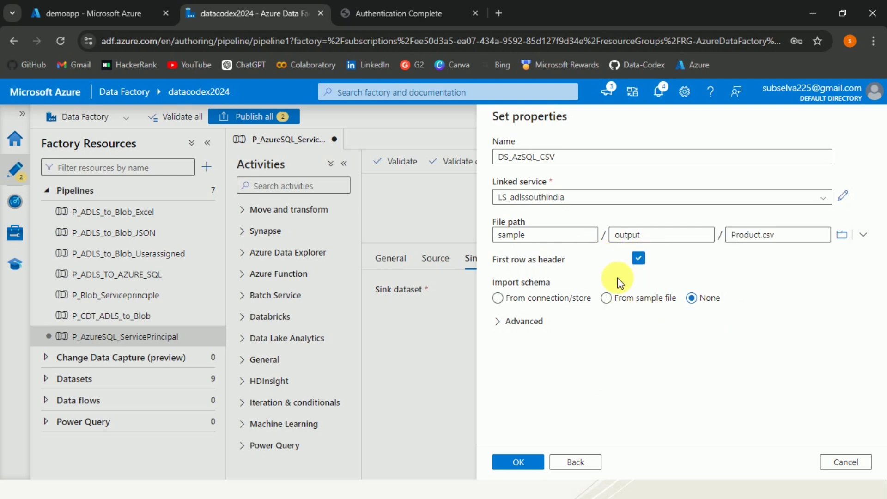
{"action": "left_click", "coordinate": [524, 464]}
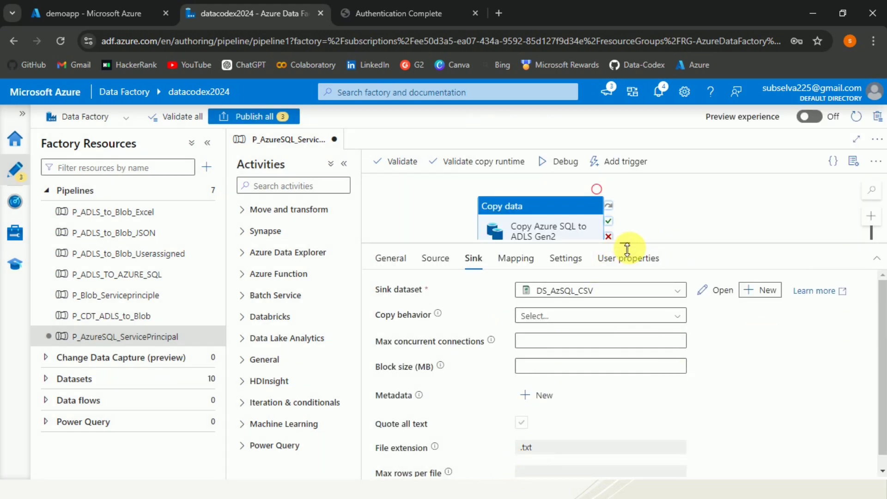
Step: Validate the pipeline and close the results showing no errors
{"action": "left_click_drag", "start_coordinate": [627, 249], "coordinate": [626, 293]}
{"action": "left_click", "coordinate": [657, 240]}
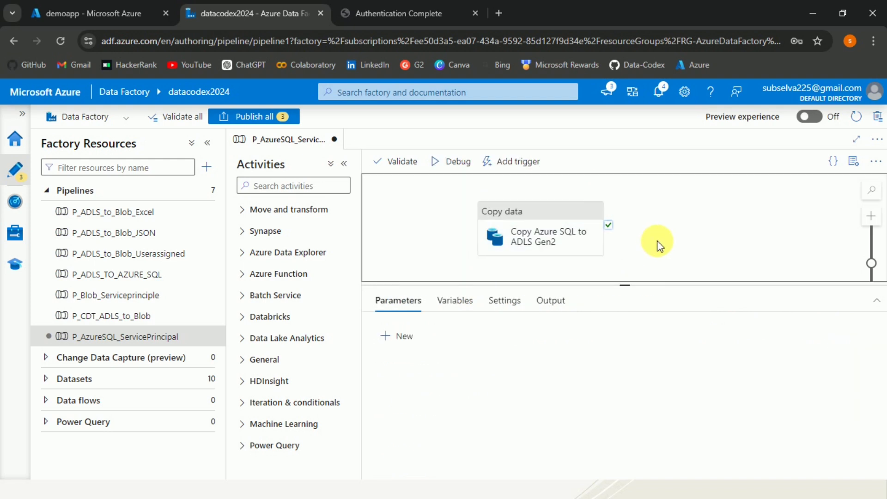
{"action": "left_click", "coordinate": [408, 166]}
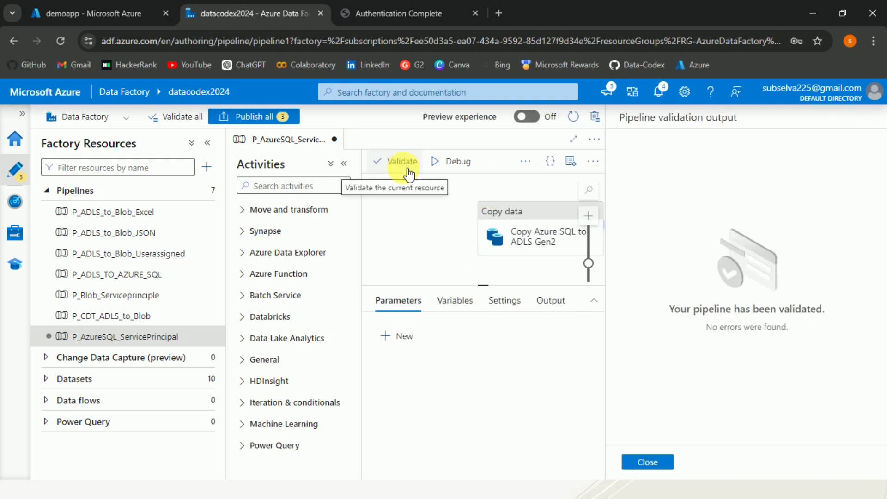
{"action": "left_click", "coordinate": [649, 462]}
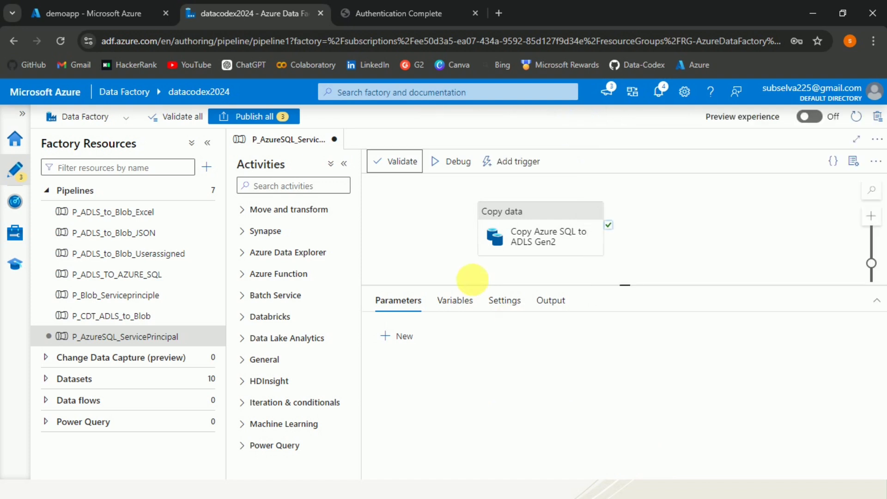
Step: Debug-run the pipeline, refreshing until the copy activity shows Succeeded after 19s
{"action": "left_click", "coordinate": [457, 162]}
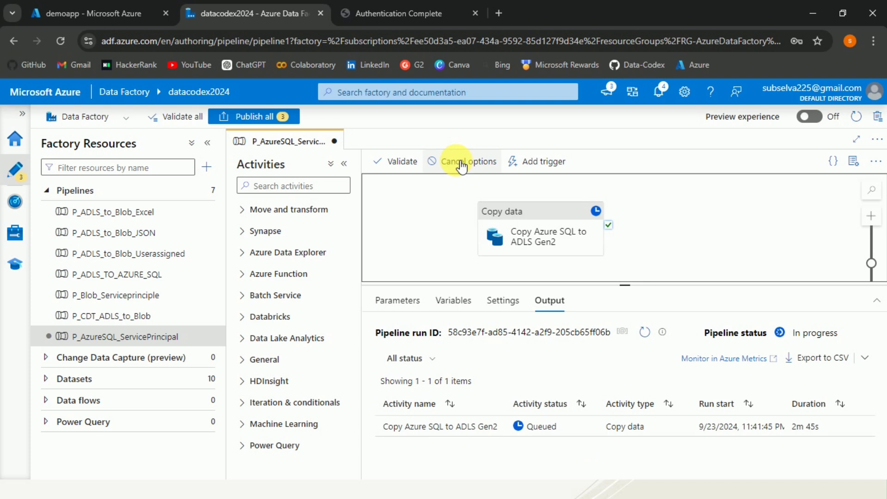
{"action": "left_click", "coordinate": [207, 142]}
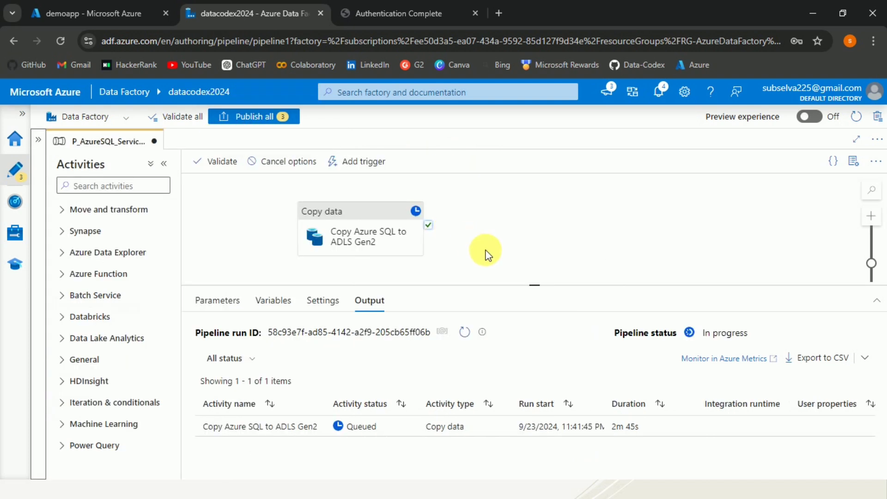
{"action": "left_click", "coordinate": [465, 332]}
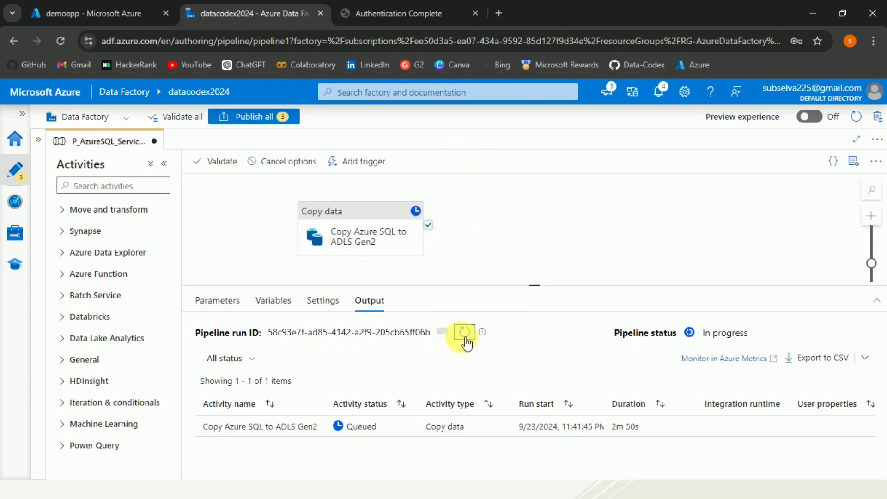
{"action": "left_click", "coordinate": [464, 332]}
{"action": "left_click", "coordinate": [464, 332]}
{"action": "left_click", "coordinate": [465, 332]}
{"action": "left_click", "coordinate": [466, 339]}
{"action": "left_click", "coordinate": [466, 338]}
{"action": "left_click", "coordinate": [466, 341]}
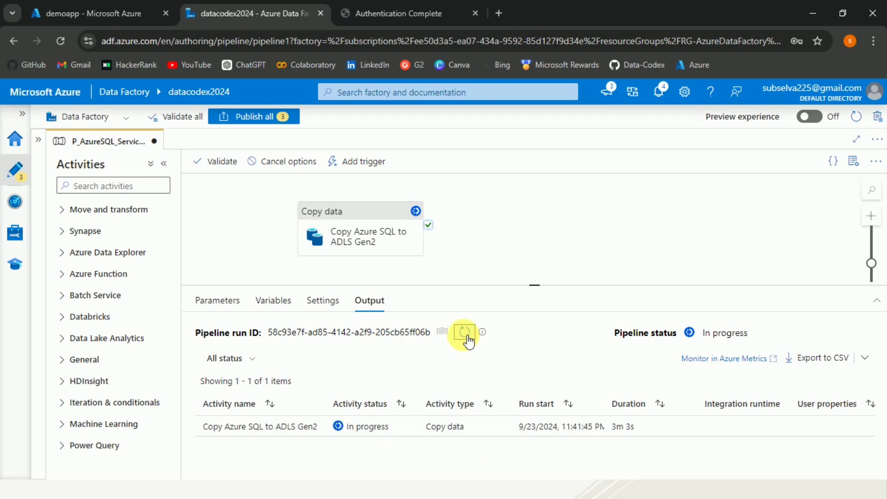
{"action": "left_click", "coordinate": [465, 332]}
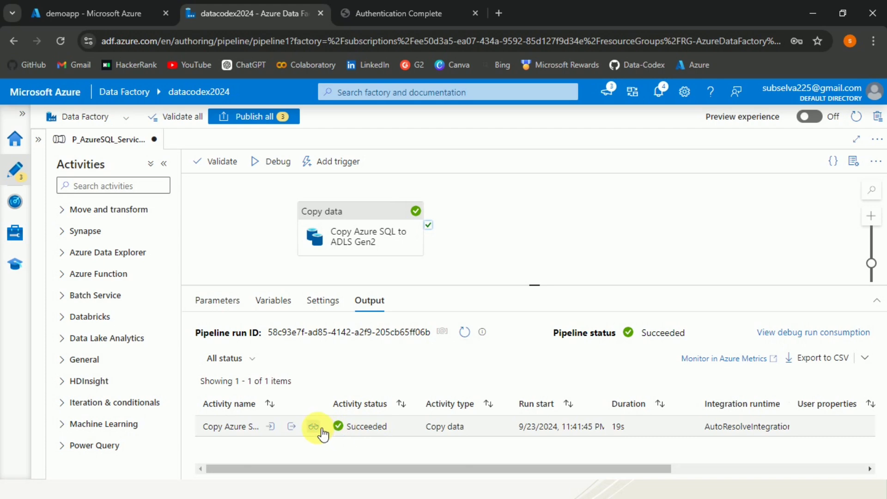
{"action": "left_click", "coordinate": [314, 426]}
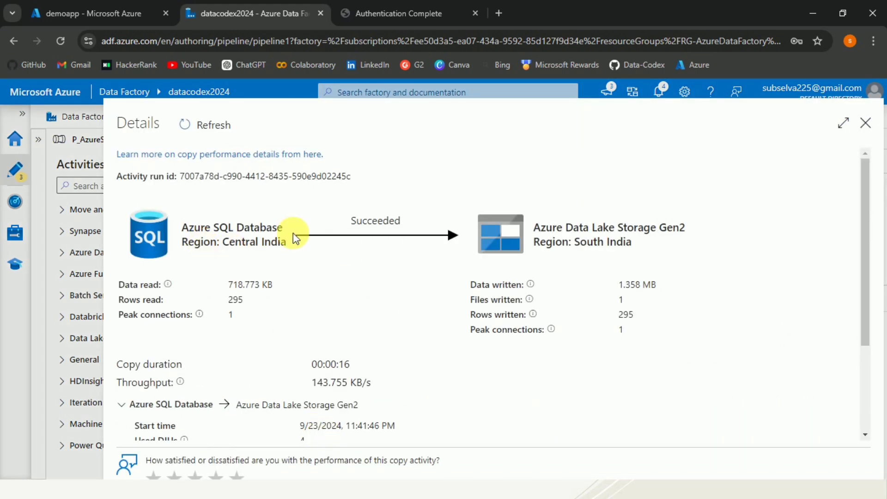
{"action": "left_click_drag", "start_coordinate": [288, 241], "coordinate": [122, 229]}
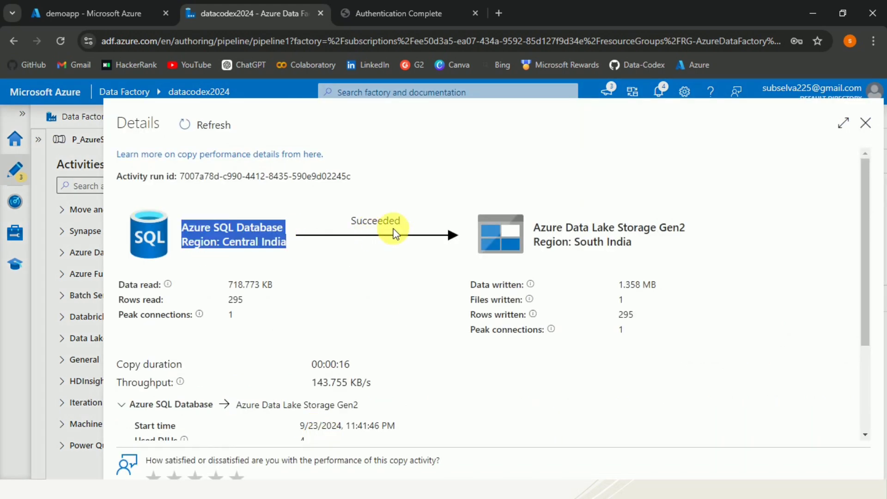
{"action": "left_click_drag", "start_coordinate": [644, 251], "coordinate": [490, 229]}
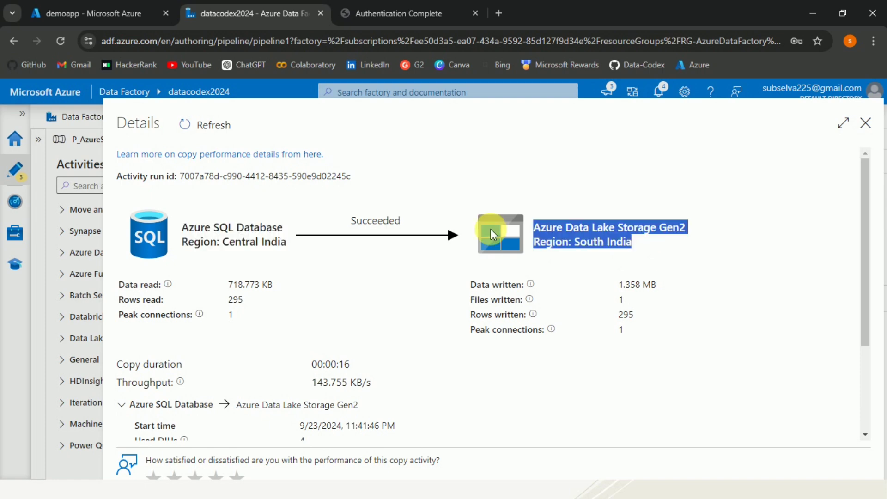
{"action": "left_click_drag", "start_coordinate": [868, 225], "coordinate": [867, 301]}
{"action": "left_click", "coordinate": [866, 123]}
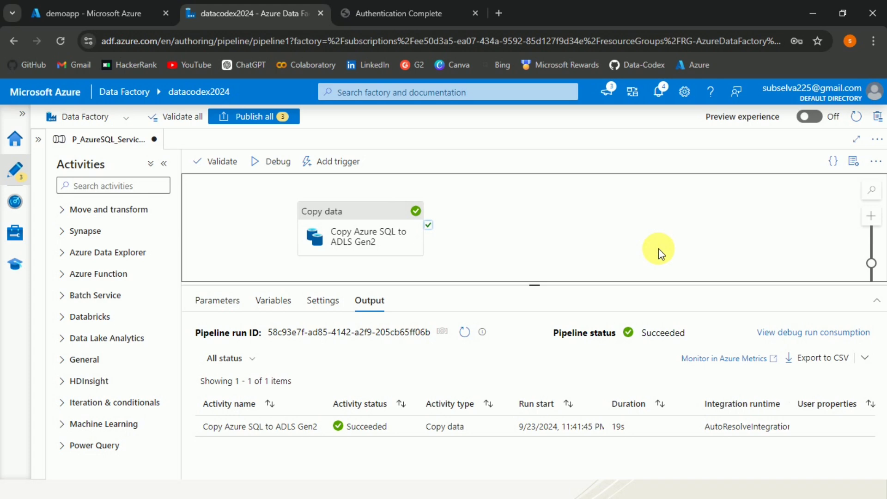
Step: In SQL Server Management Studio, expand SampleDB's tables and select SalesLT.Product
{"action": "key", "text": "alt+Tab"}
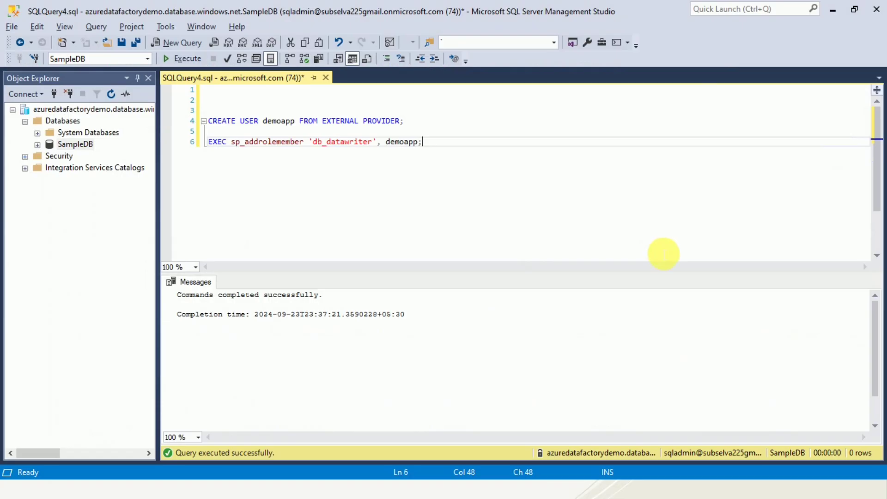
{"action": "left_click", "coordinate": [37, 145]}
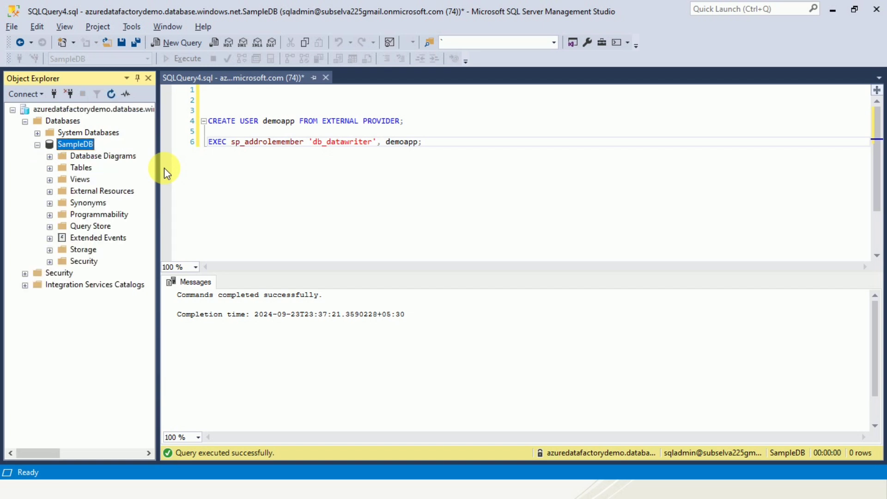
{"action": "left_click", "coordinate": [50, 168]}
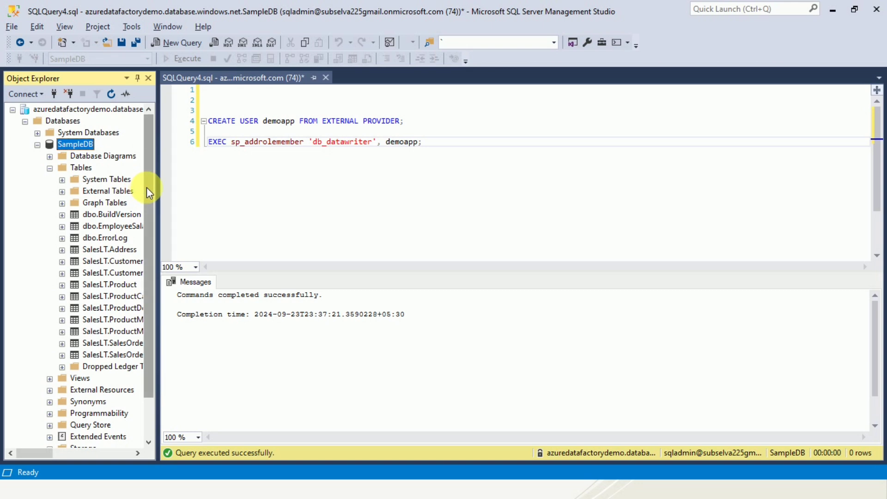
{"action": "left_click", "coordinate": [108, 285]}
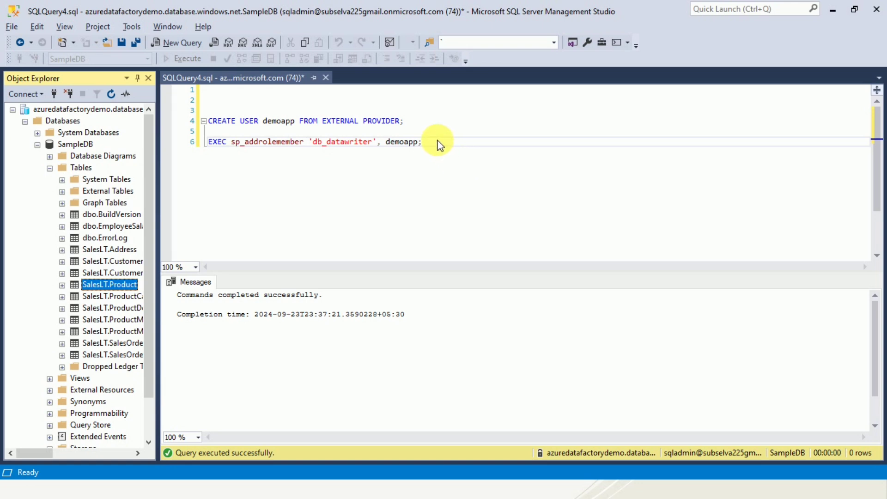
Step: Run SELECT * FROM [SalesLT].[Product], returning 295 rows, then return to the browser
{"action": "left_click_drag", "start_coordinate": [439, 146], "coordinate": [439, 143]}
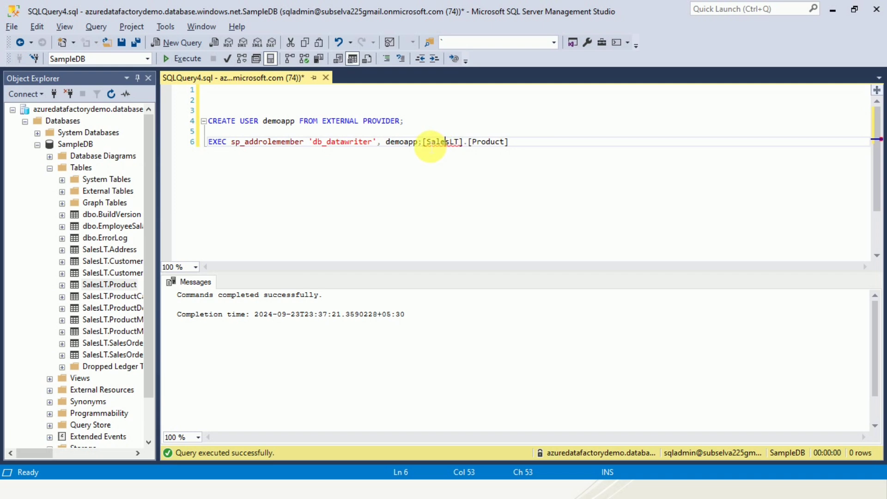
{"action": "left_click", "coordinate": [428, 143]}
{"action": "key", "text": "Return"}
{"action": "key", "text": "Return"}
{"action": "key", "text": "Return"}
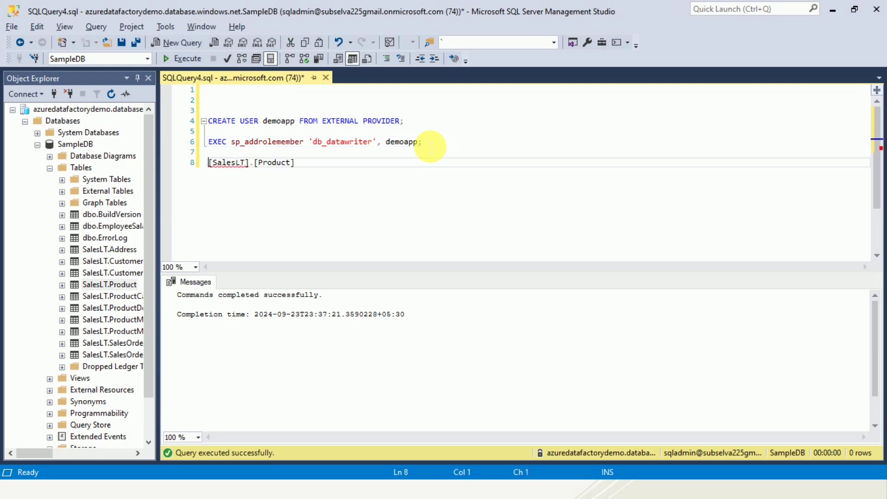
{"action": "type", "text": "S"}
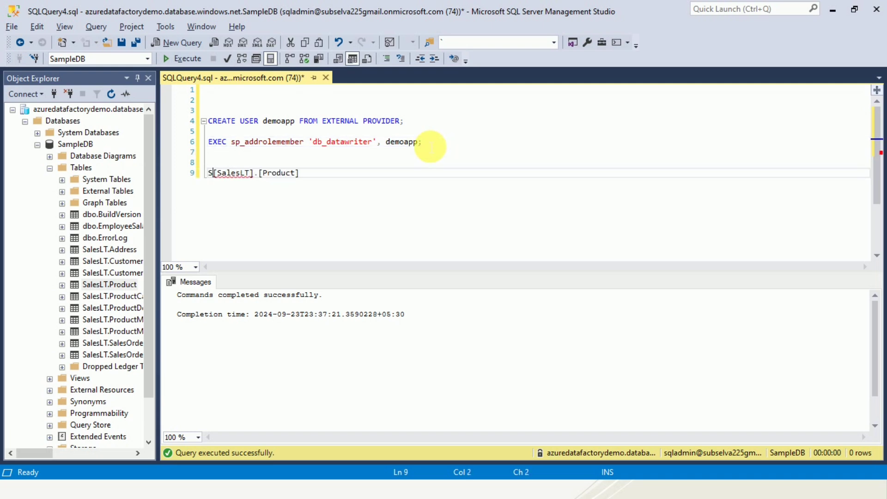
{"action": "type", "text": "ELECT "}
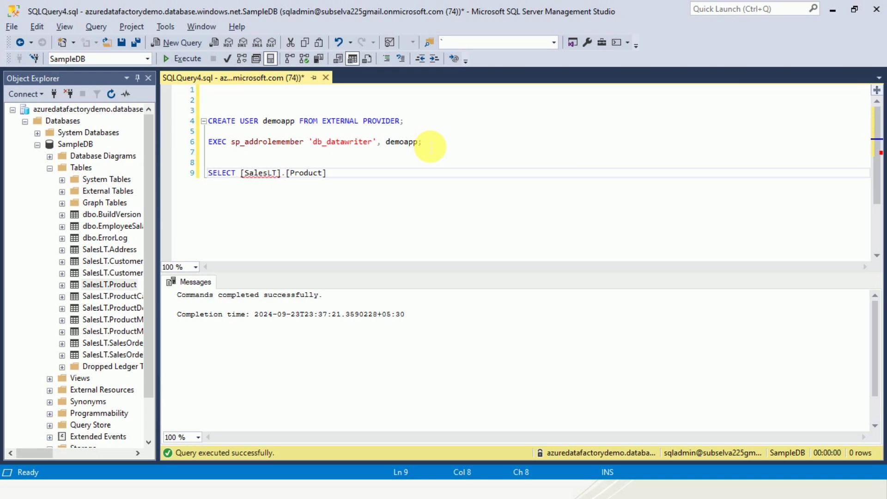
{"action": "type", "text": "* FROM"}
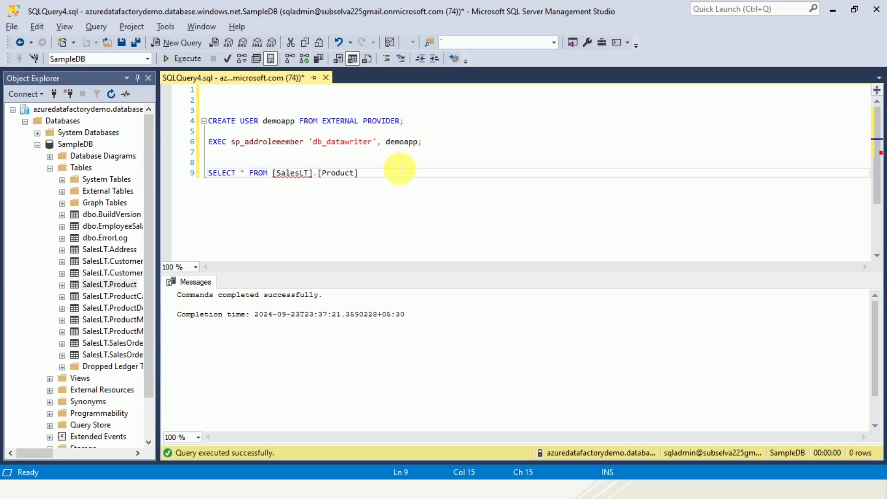
{"action": "triple_click", "coordinate": [398, 173]}
{"action": "key", "text": "F5"}
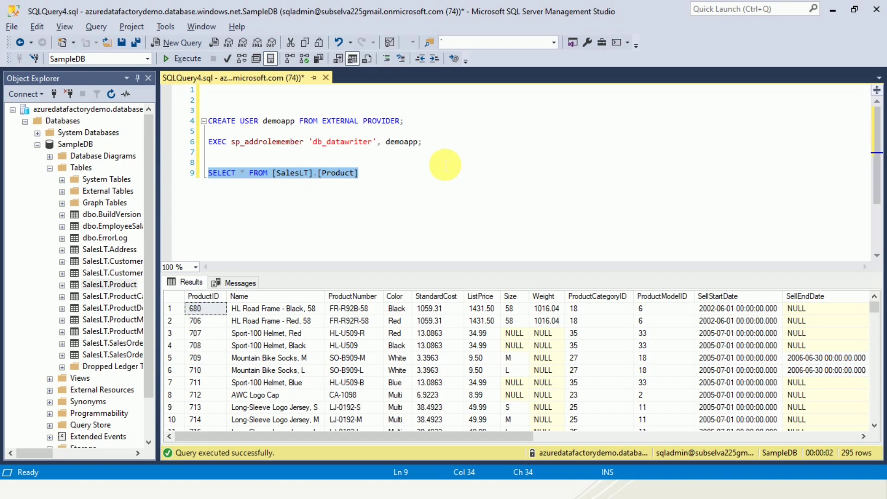
{"action": "key", "text": "alt+Tab"}
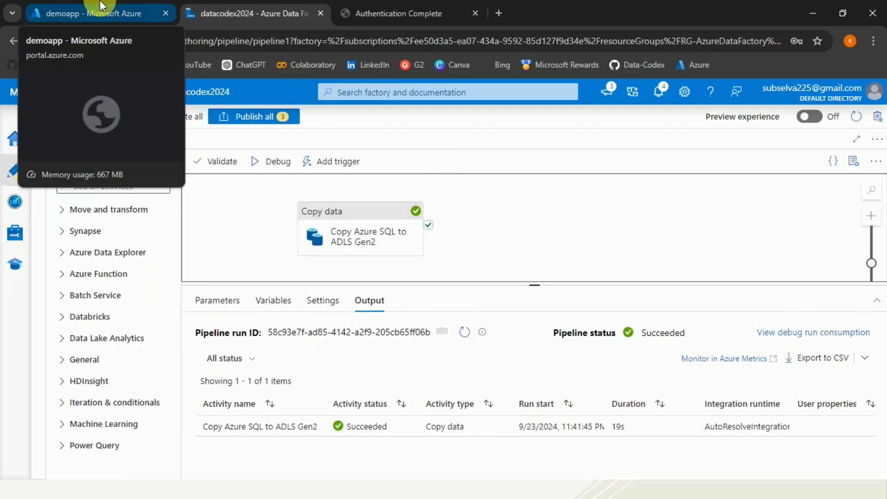
Step: From the Azure home page, go to adlsstoragesouthindia's Containers and open the sample container
{"action": "left_click", "coordinate": [101, 5]}
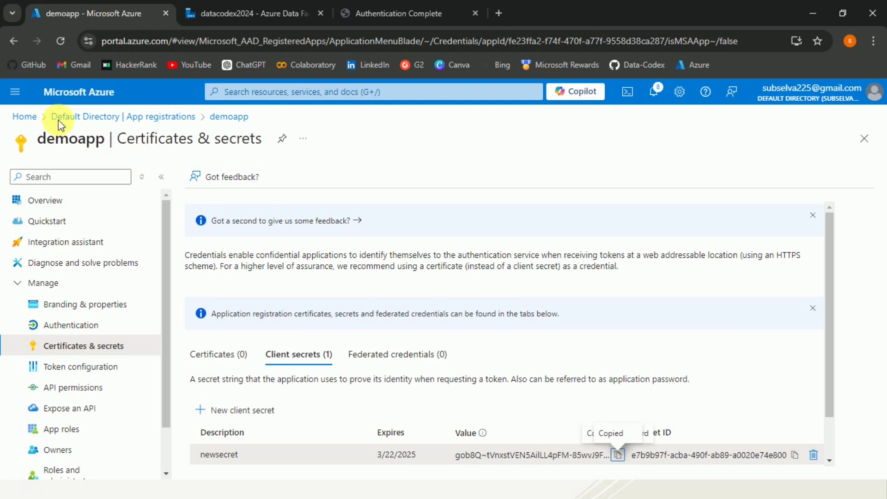
{"action": "left_click", "coordinate": [27, 117]}
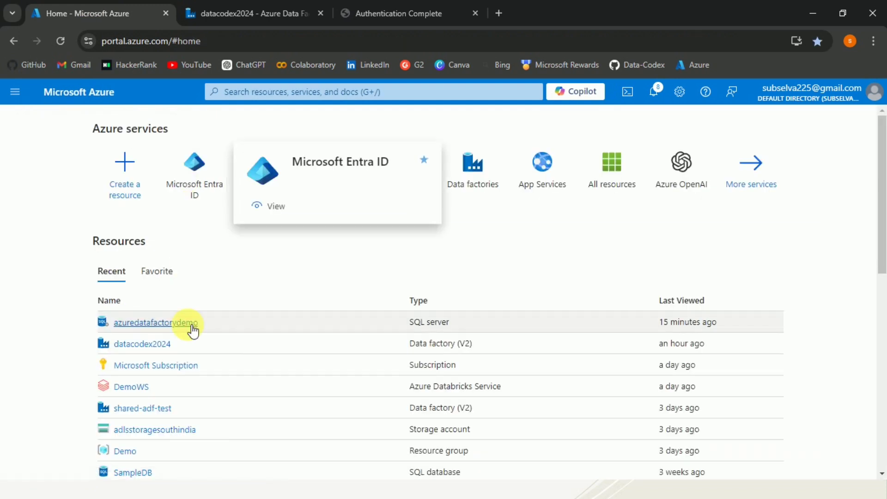
{"action": "left_click", "coordinate": [154, 429]}
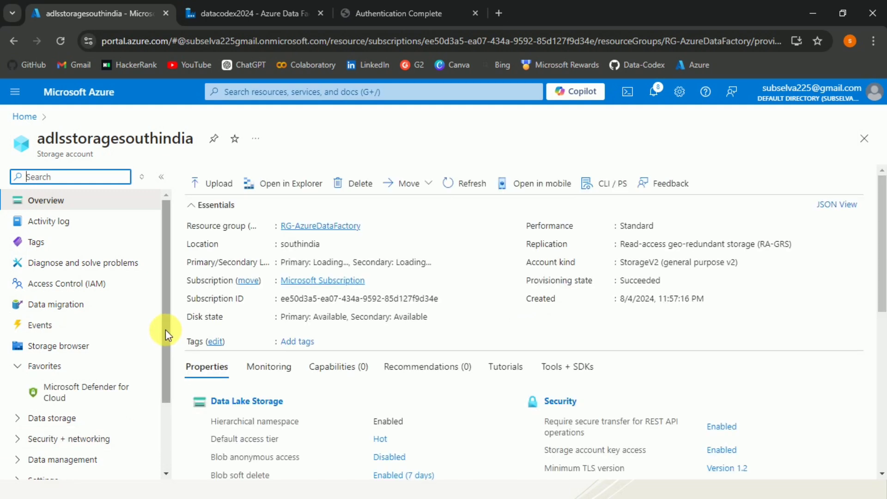
{"action": "scroll", "coordinate": [165, 329], "scroll_direction": "down", "scroll_amount": 2}
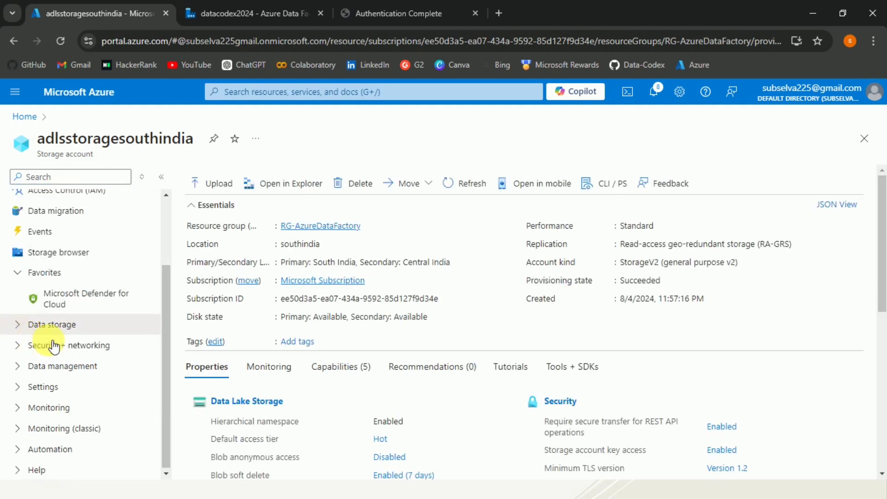
{"action": "left_click", "coordinate": [19, 325]}
{"action": "left_click", "coordinate": [67, 346]}
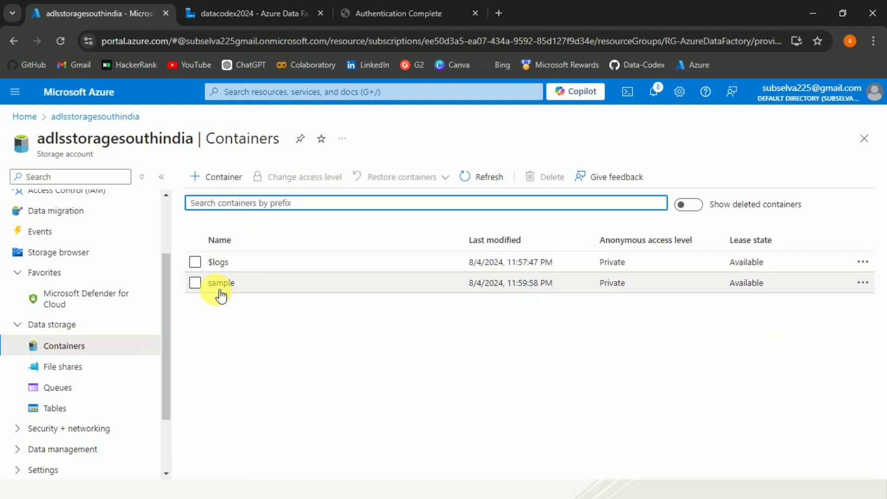
{"action": "left_click", "coordinate": [223, 284]}
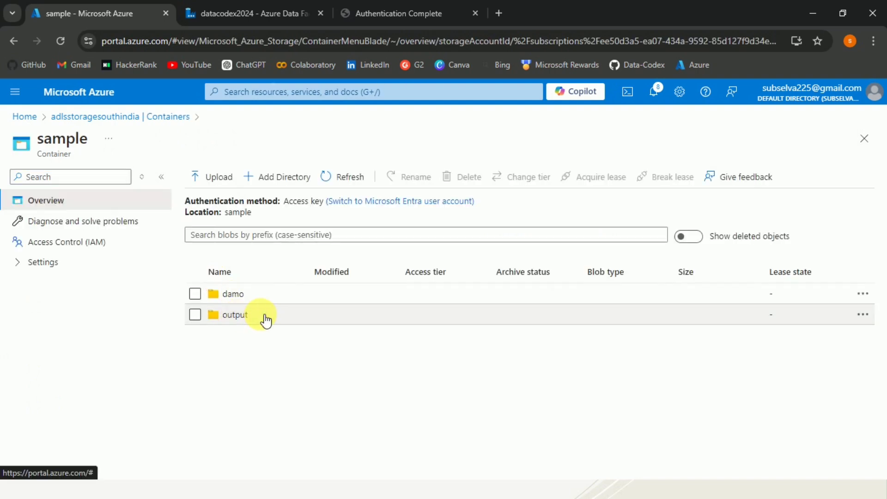
Step: Open Product.csv in the output folder and try its Edit and preview views
{"action": "left_click", "coordinate": [241, 315]}
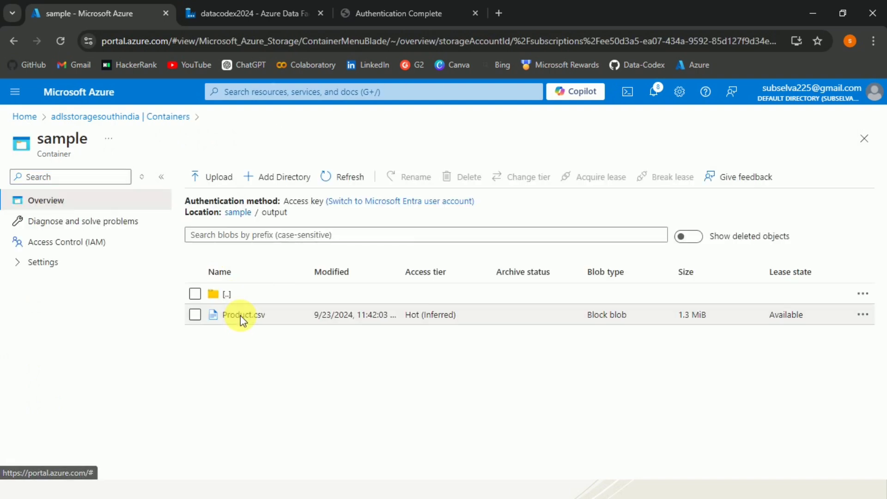
{"action": "left_click", "coordinate": [244, 315]}
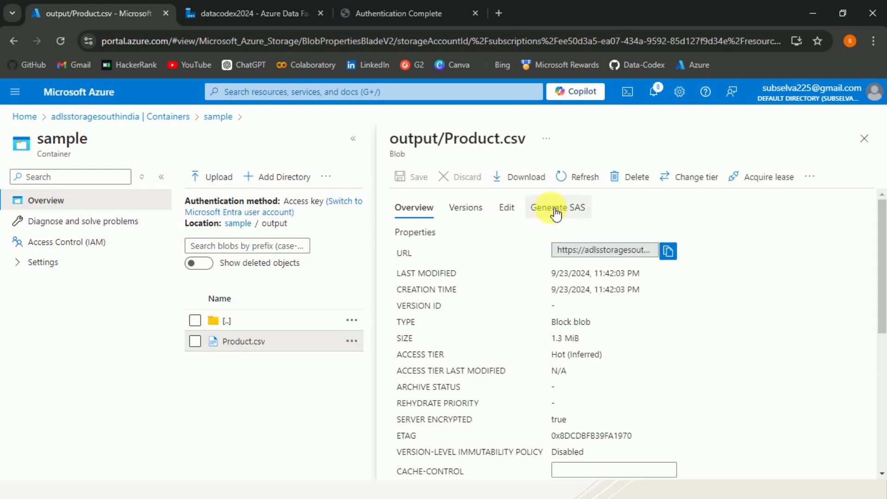
{"action": "left_click", "coordinate": [508, 208]}
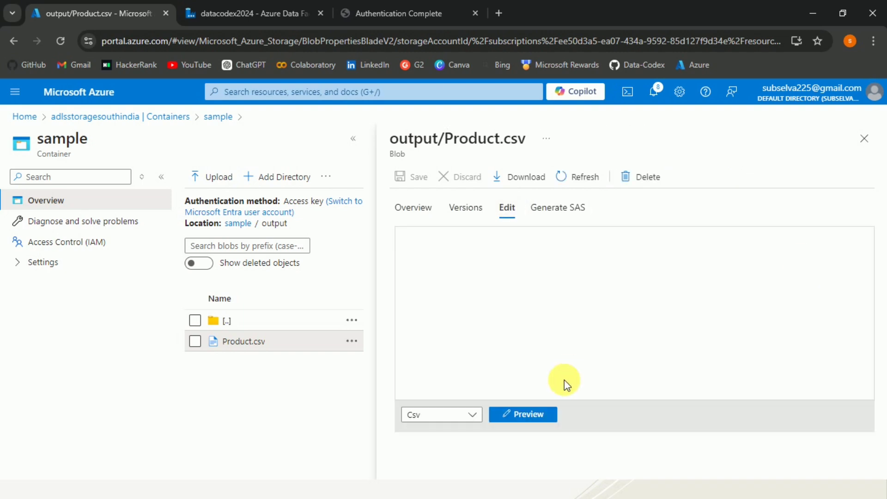
{"action": "left_click", "coordinate": [532, 414]}
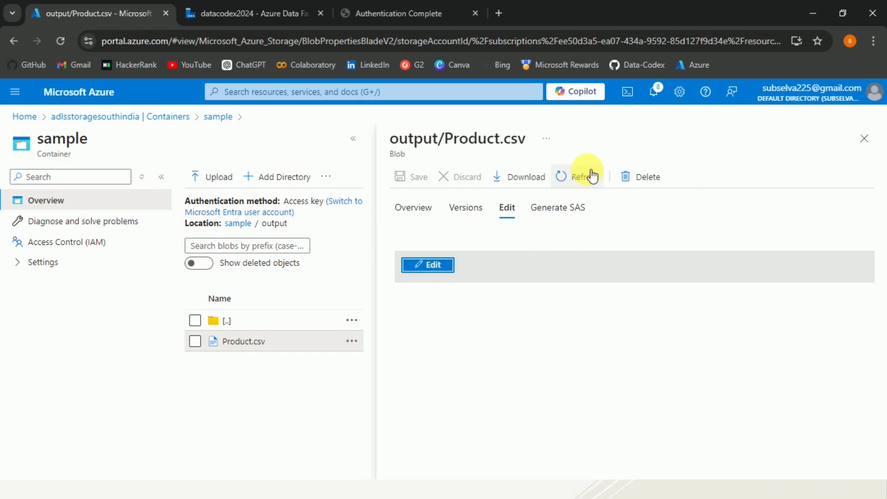
{"action": "left_click", "coordinate": [578, 177]}
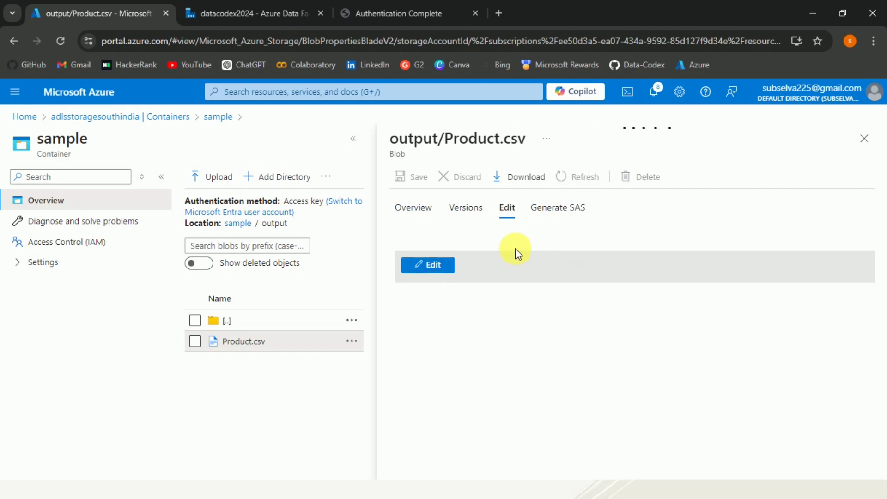
Step: Load Product.csv as CSV text and scroll through the ProductID, Name, ProductNumber rows
{"action": "left_click", "coordinate": [435, 213]}
{"action": "left_click", "coordinate": [505, 211]}
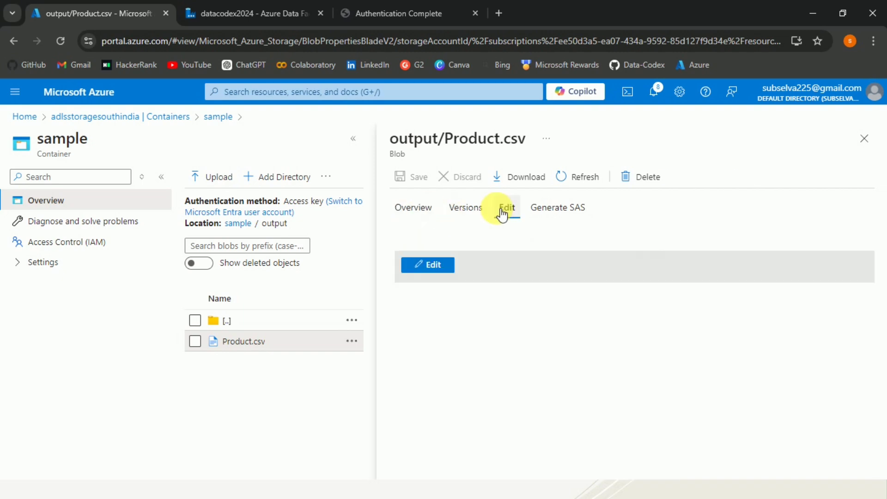
{"action": "left_click", "coordinate": [445, 265]}
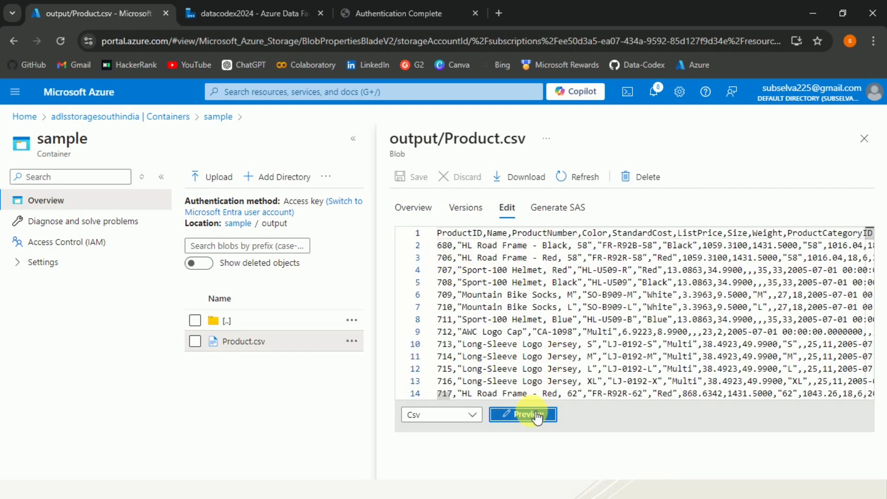
{"action": "left_click", "coordinate": [537, 416]}
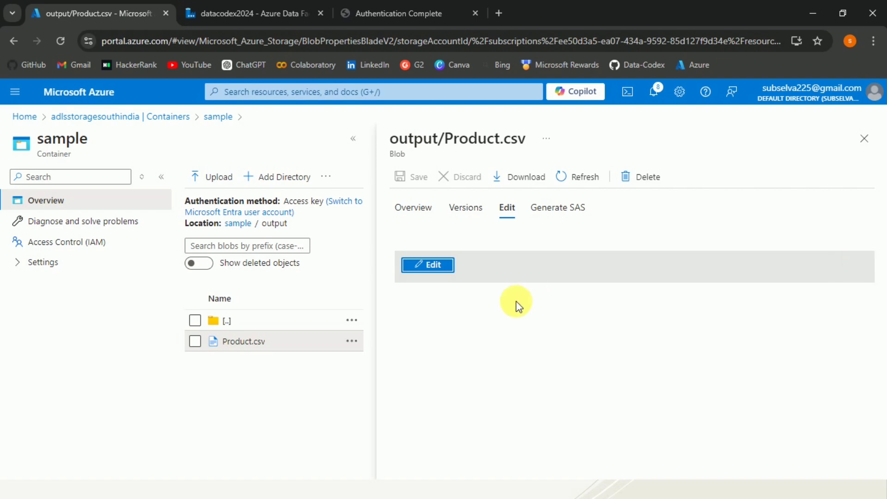
{"action": "left_click", "coordinate": [424, 264]}
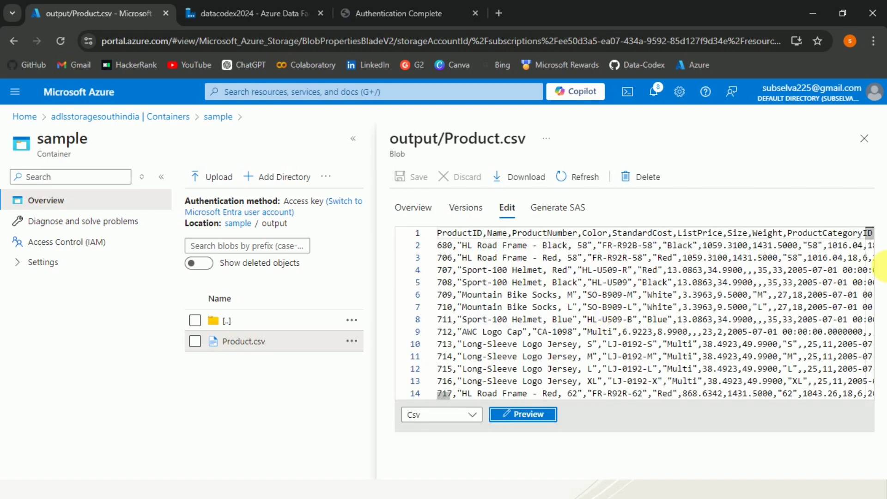
{"action": "left_click_drag", "start_coordinate": [871, 238], "coordinate": [870, 266]}
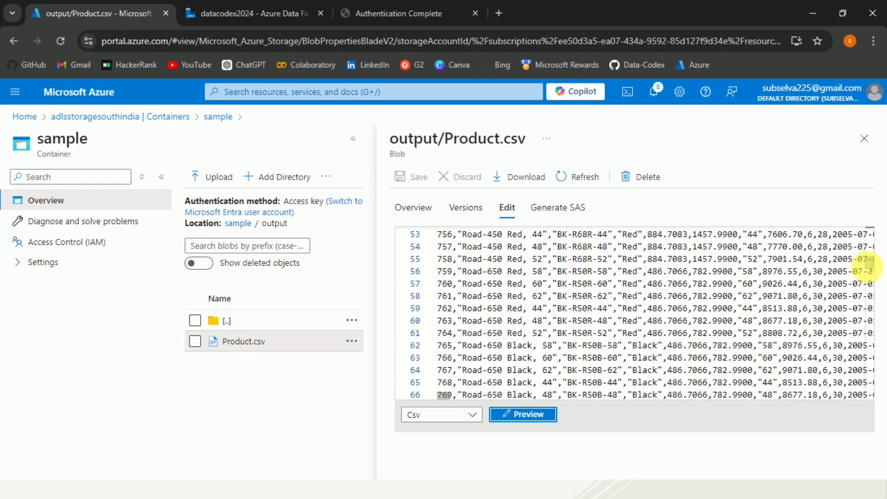